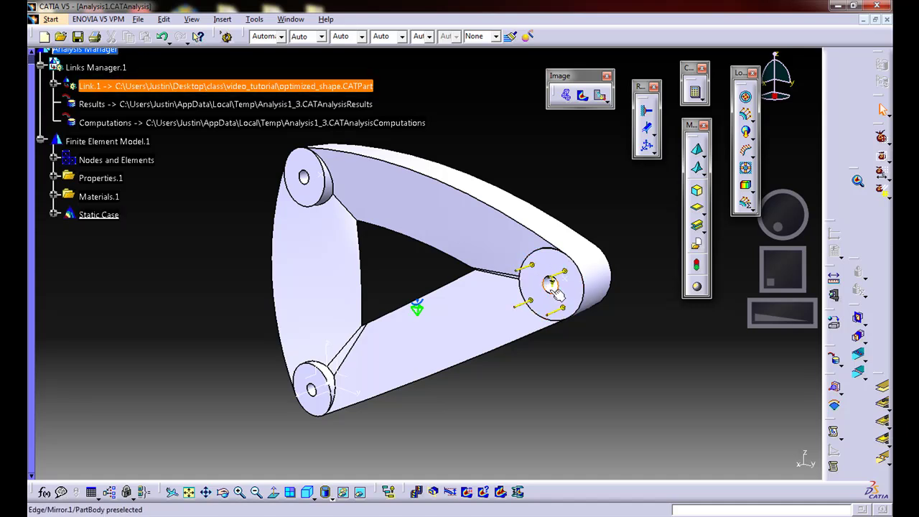
- Expand the static case's sensors in the tree to inspect the Displacement Magnitude.1 sensor's value
click(55, 215)
click(68, 288)
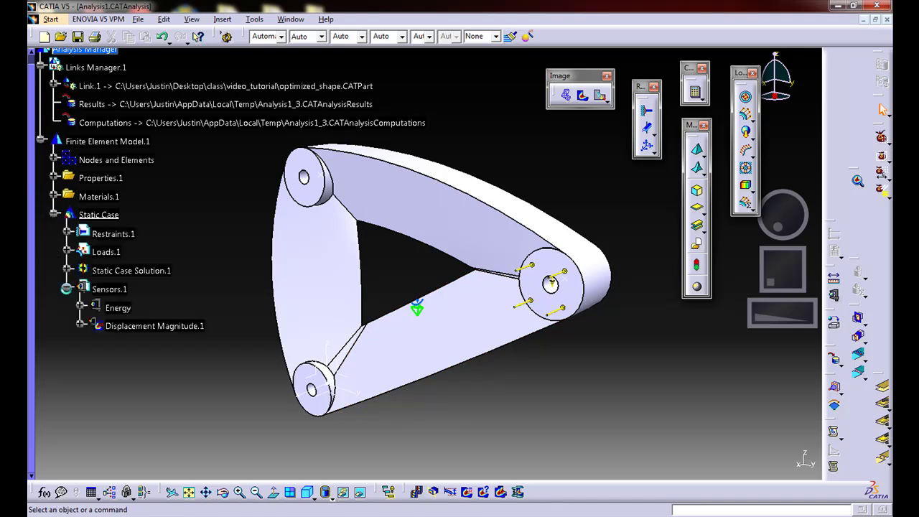
click(81, 326)
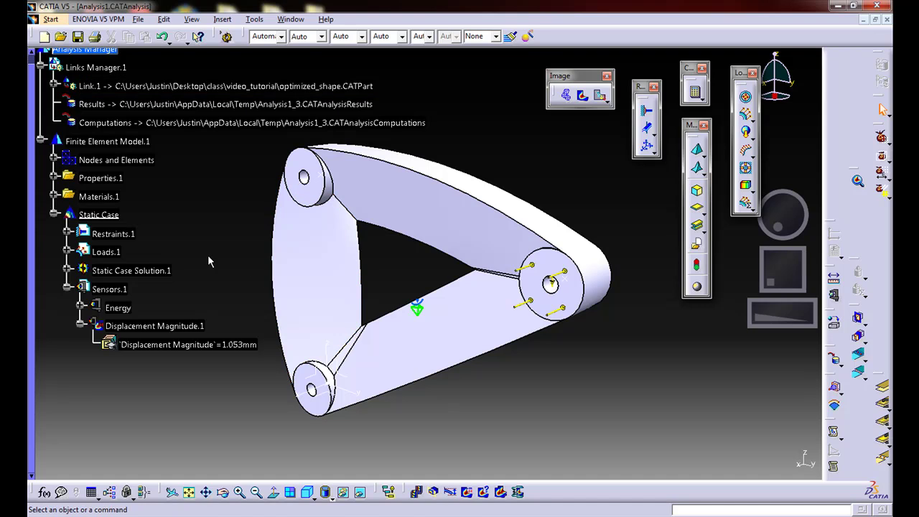
- Expand the part link in the Links Manager and activate the optimized_shape part for editing
scroll(208, 256, up, 1)
click(48, 129)
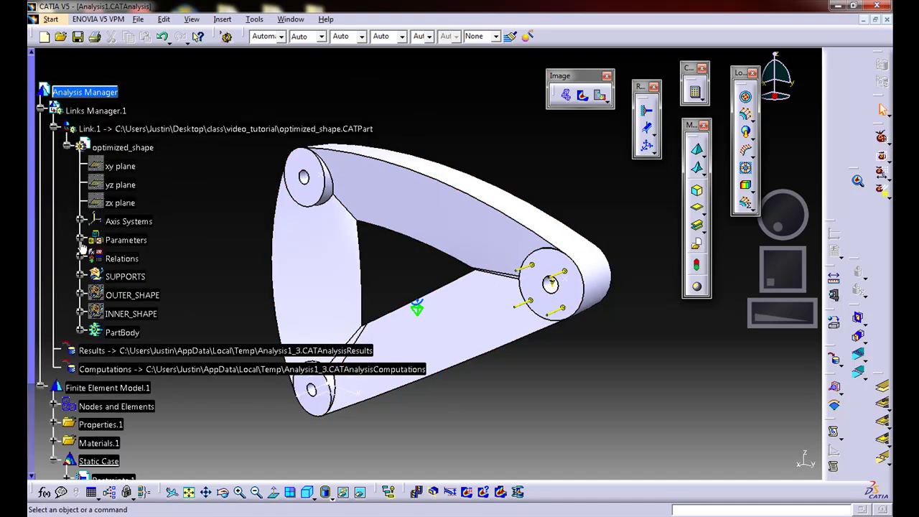
click(122, 148)
double_click(122, 147)
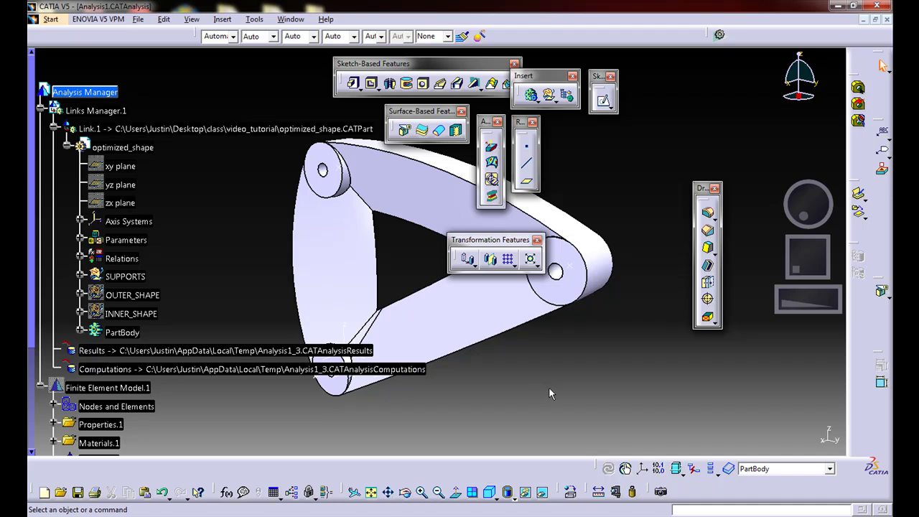
- Add a new single-value parameter of type Volume to the optimized_shape part
click(227, 493)
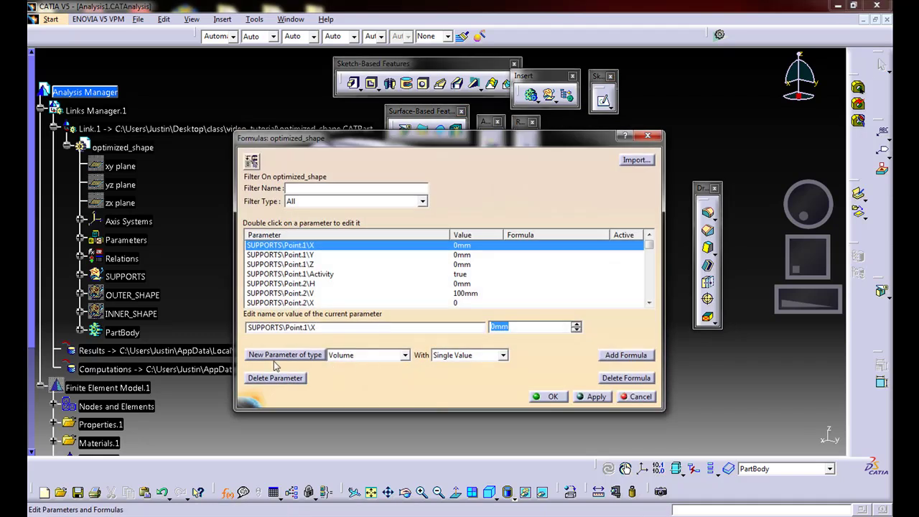
click(357, 362)
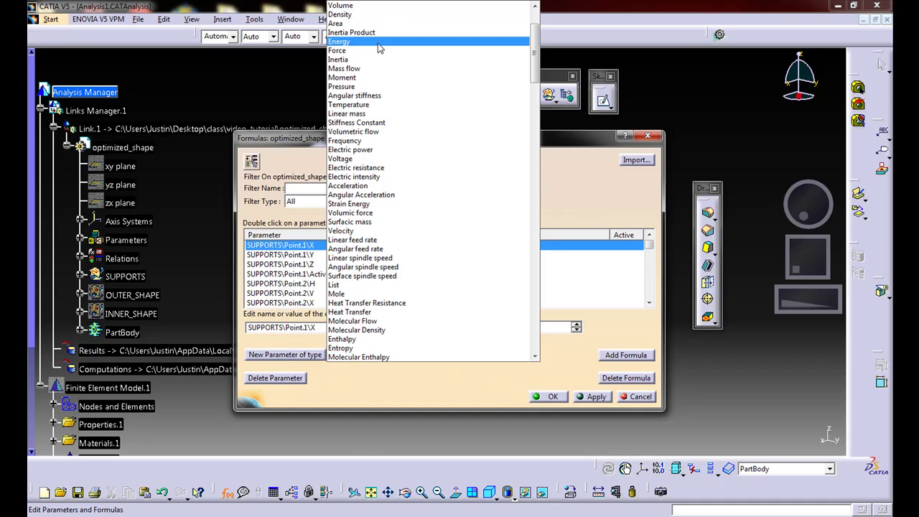
click(355, 6)
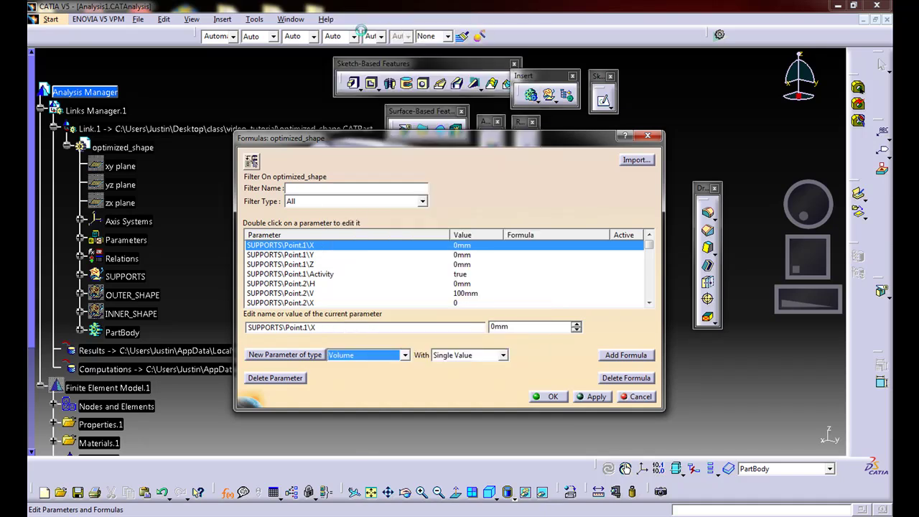
click(287, 355)
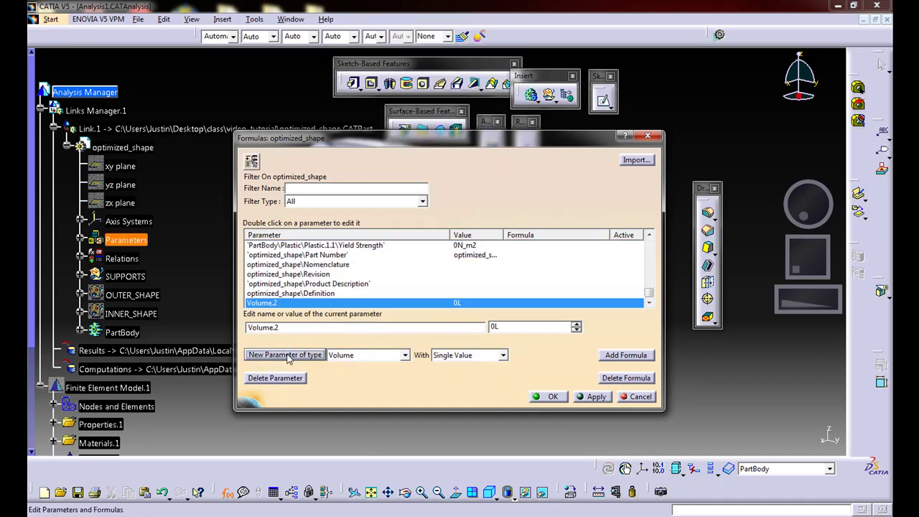
click(549, 396)
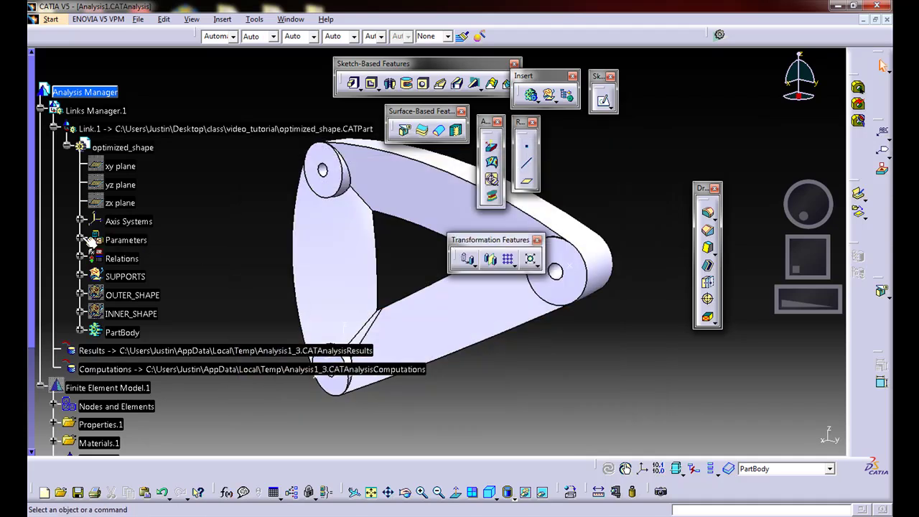
- Start a formula for the new volume parameter using the Part Measures function smartVolume
click(82, 240)
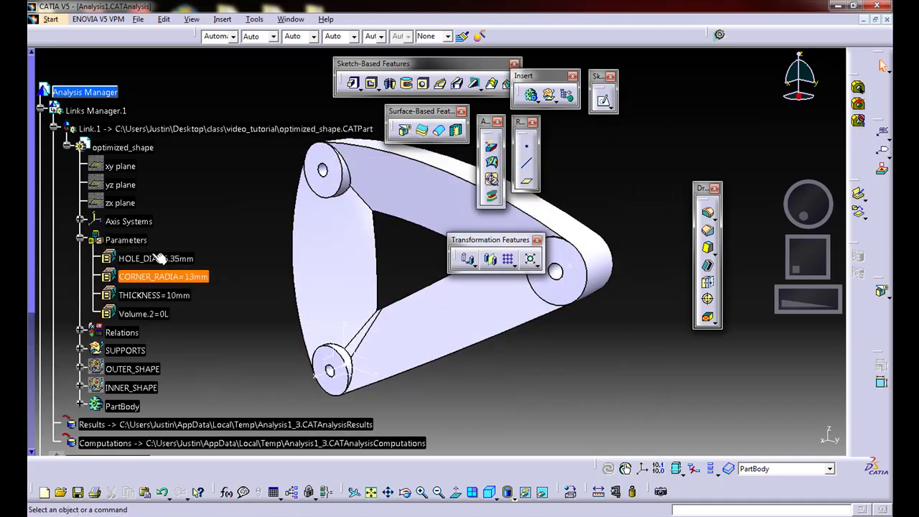
double_click(163, 316)
drag(191, 328, 468, 340)
right_click(587, 362)
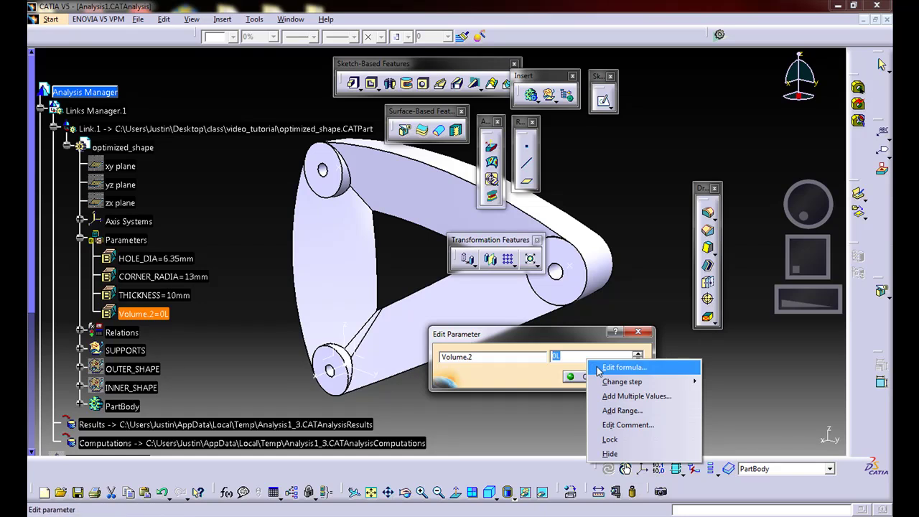
click(598, 367)
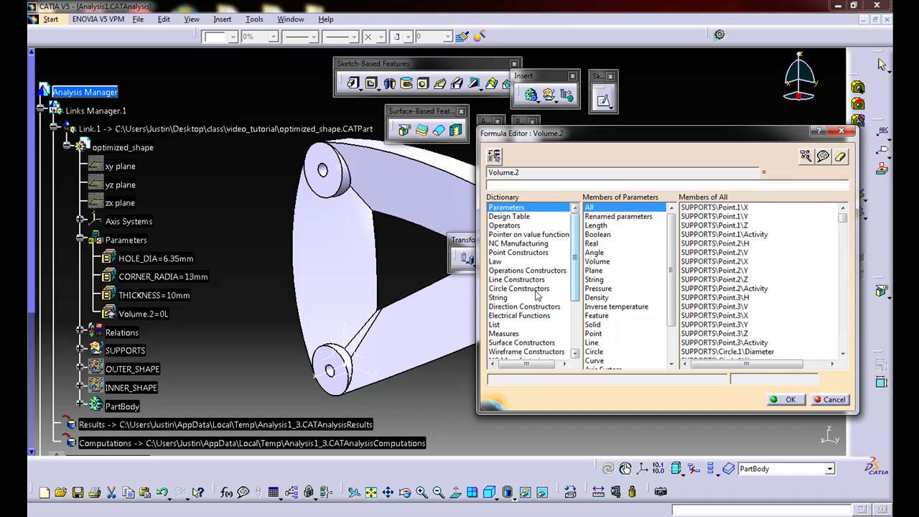
click(522, 333)
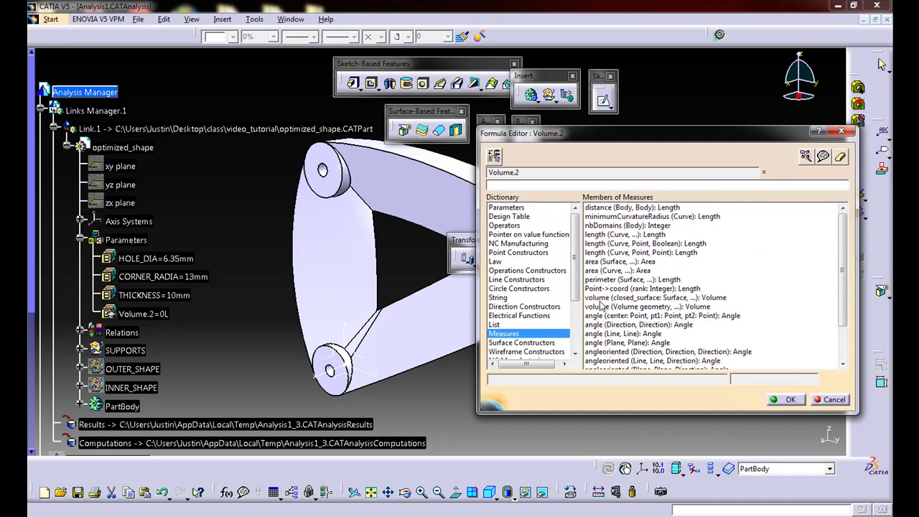
scroll(578, 292, down, 3)
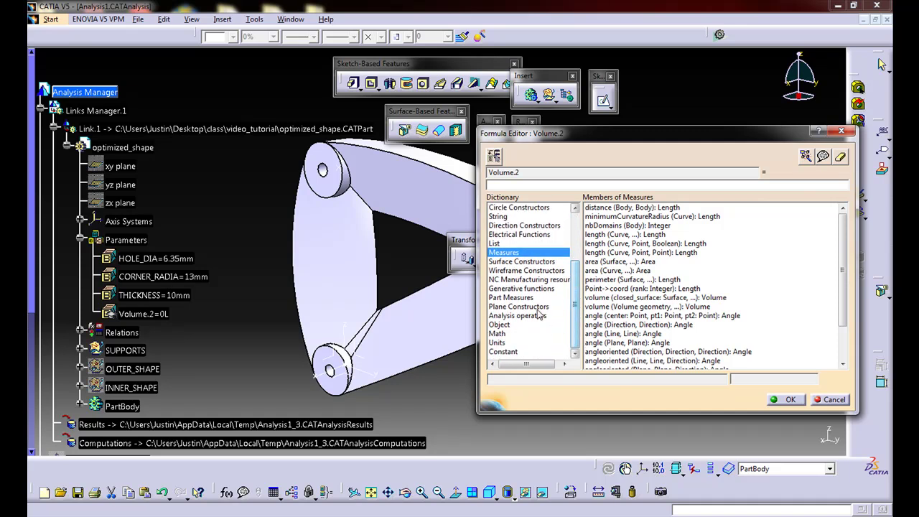
click(525, 300)
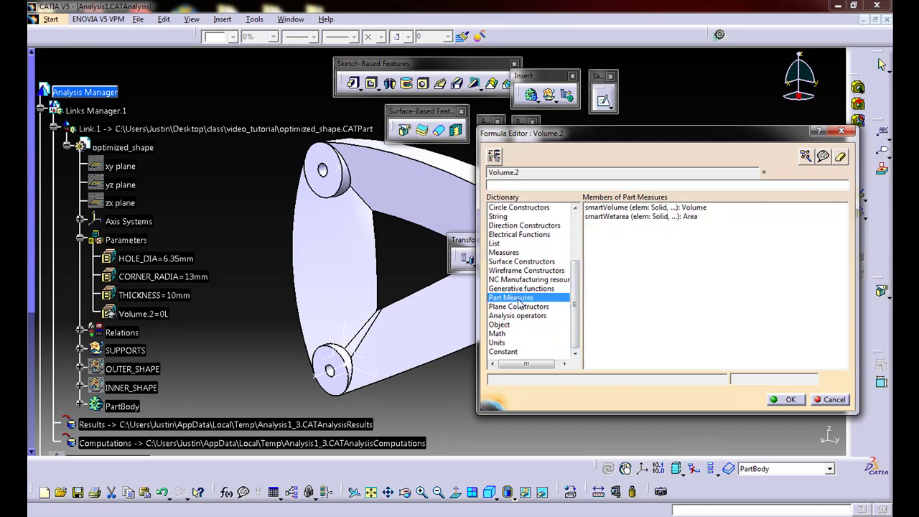
scroll(136, 370, down, 3)
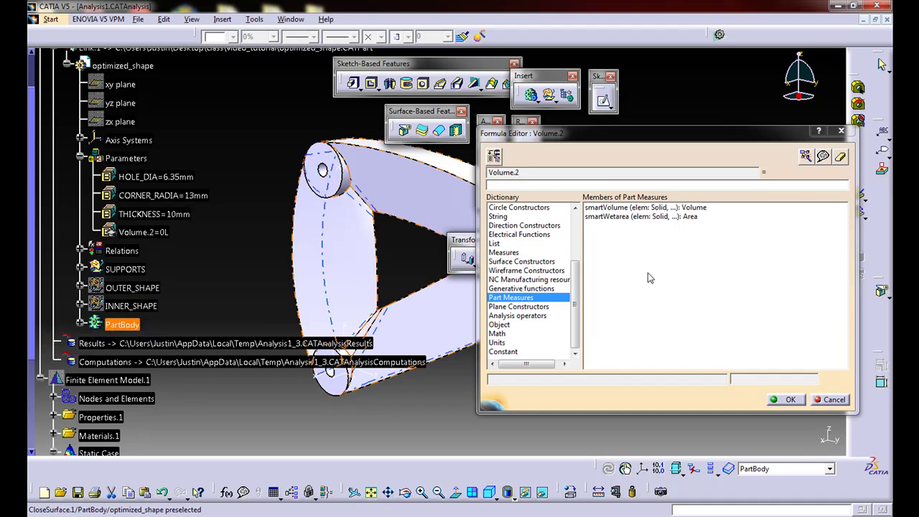
double_click(614, 208)
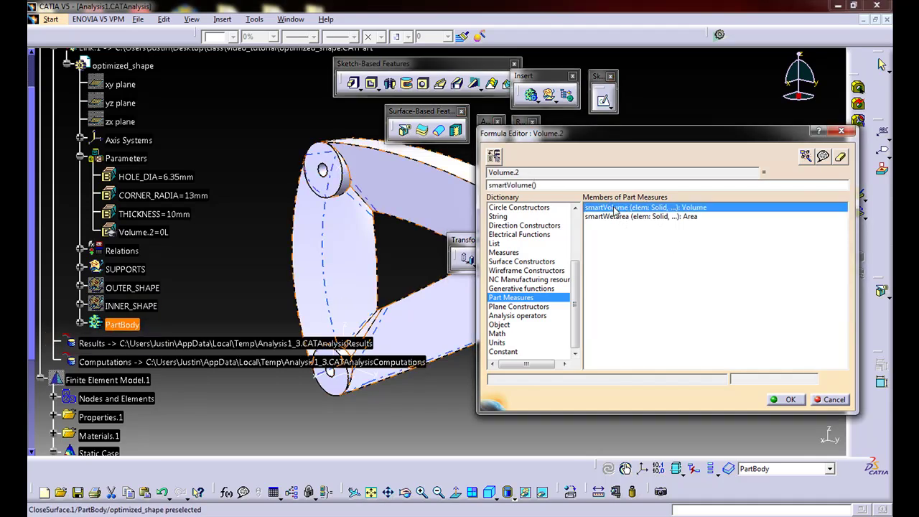
- Complete the volume formula as smartVolume(PartBody) and let the relation update whenever a global update is performed
click(115, 343)
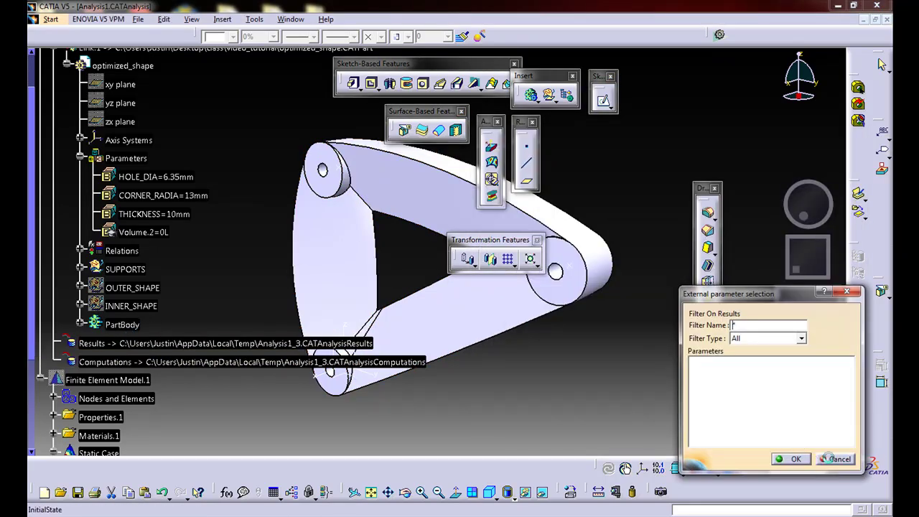
click(824, 458)
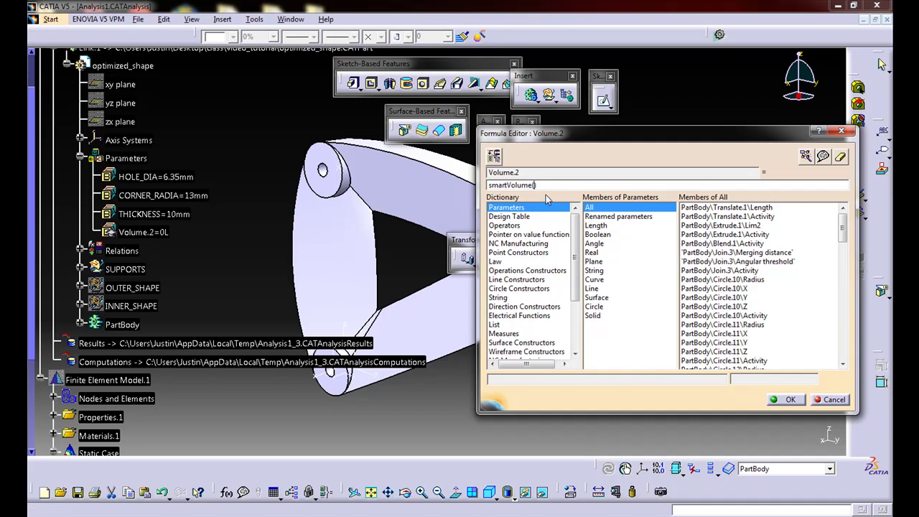
click(122, 325)
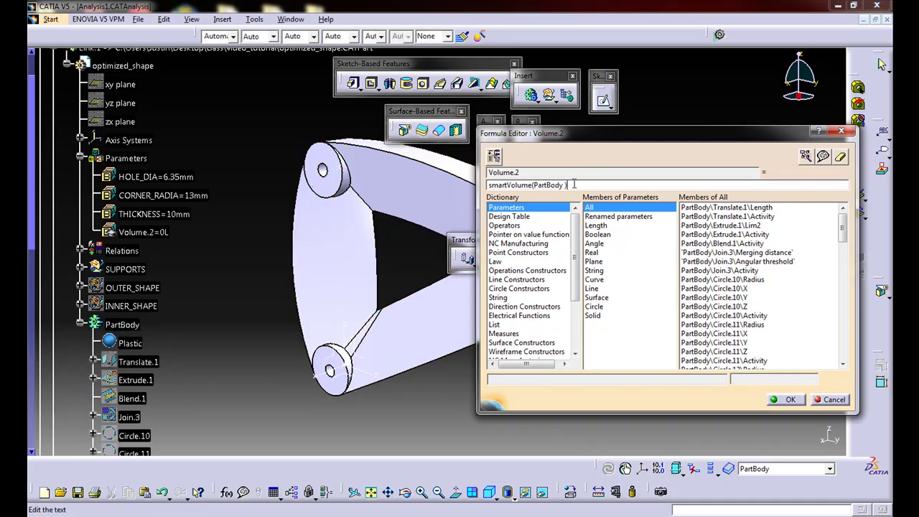
click(788, 399)
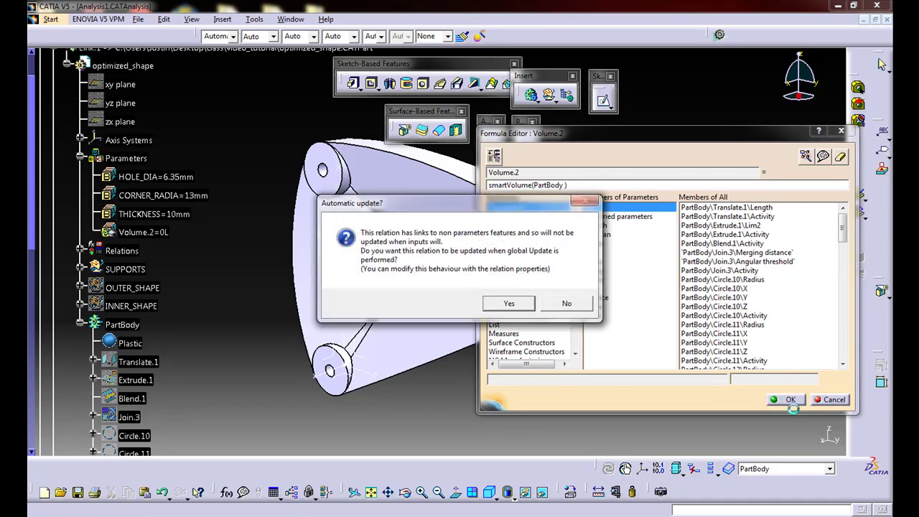
click(506, 303)
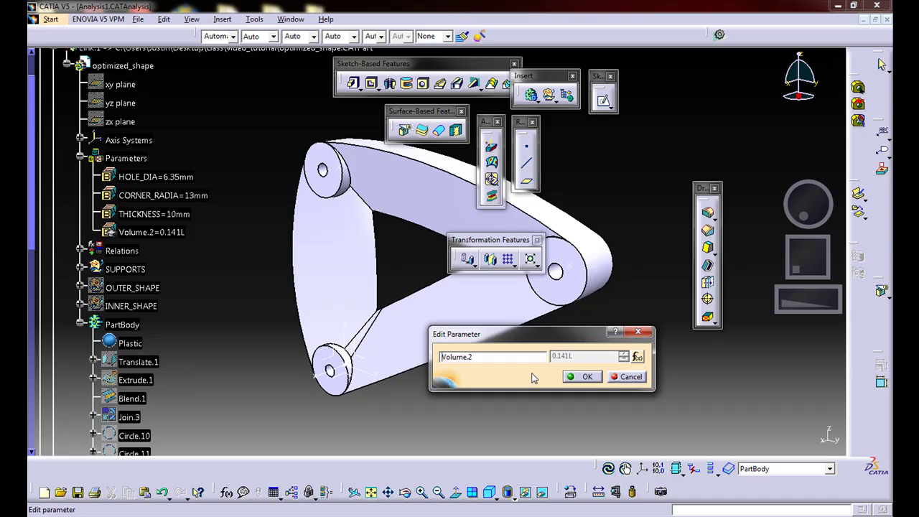
drag(580, 341, 558, 354)
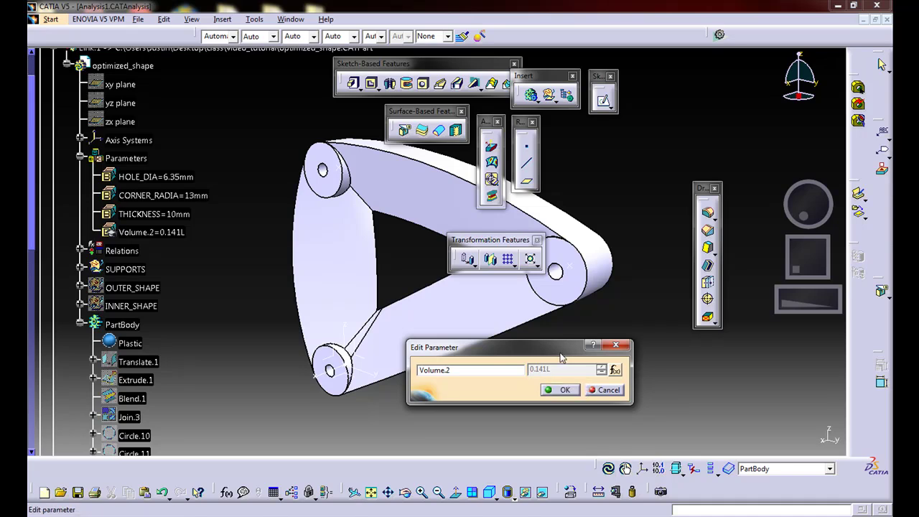
click(564, 388)
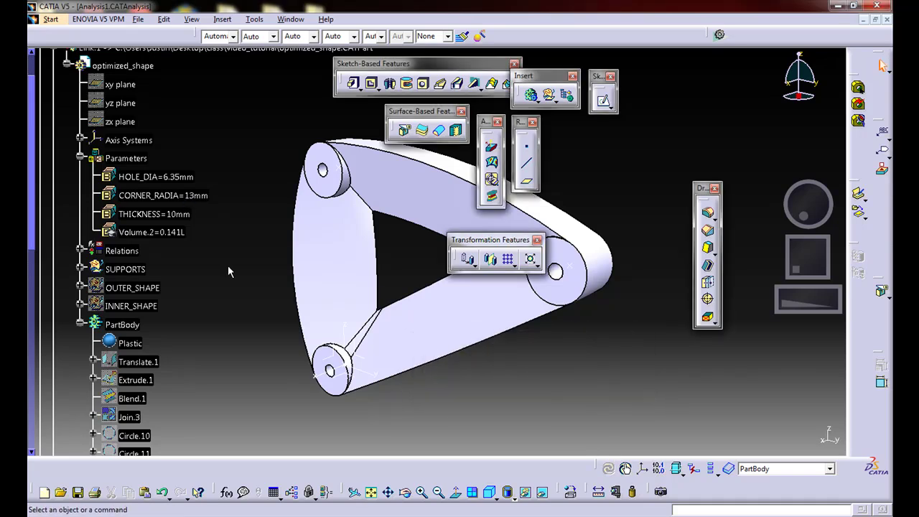
- Save the optimized_shape part and reactivate the Analysis Manager, with the part's tree branch collapsed
key(ctrl+s)
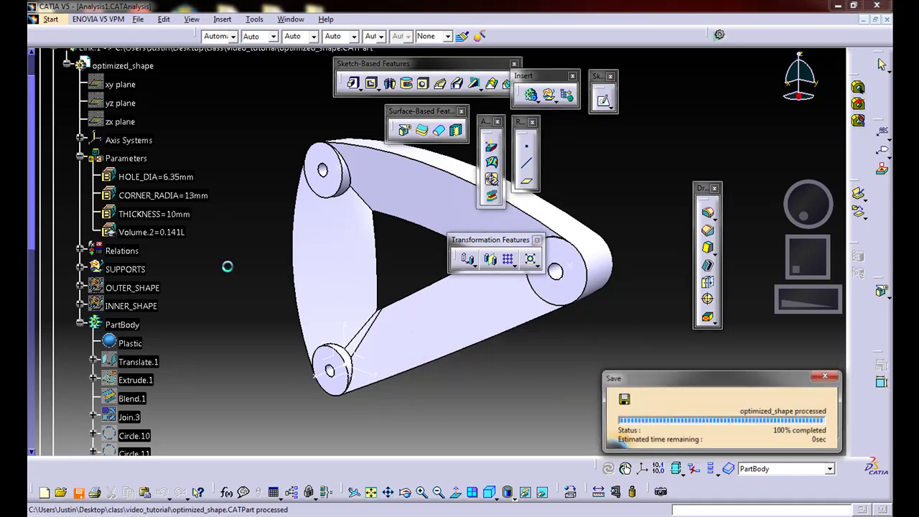
click(81, 158)
scroll(84, 179, up, 3)
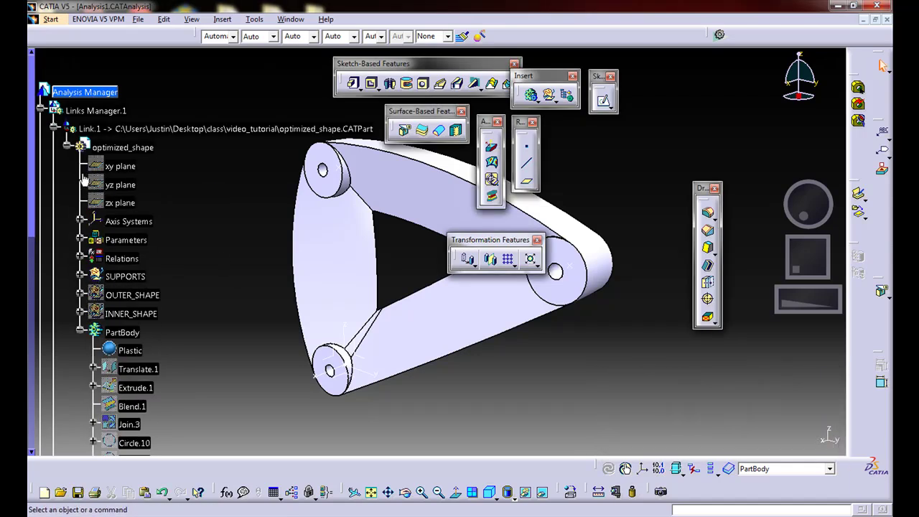
click(66, 147)
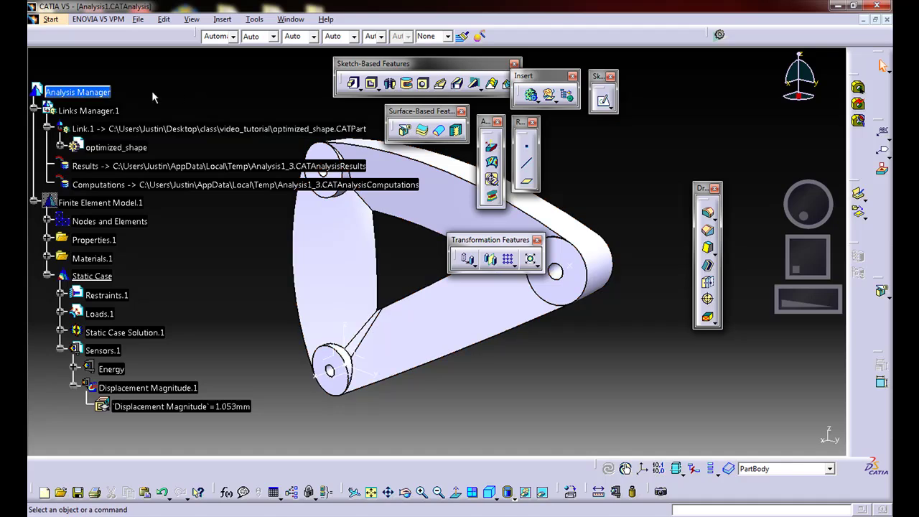
double_click(81, 97)
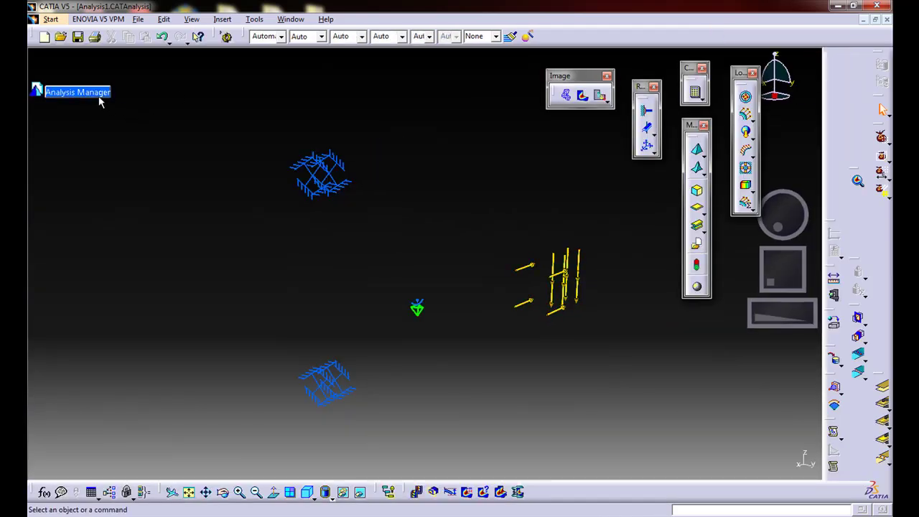
click(97, 96)
click(48, 128)
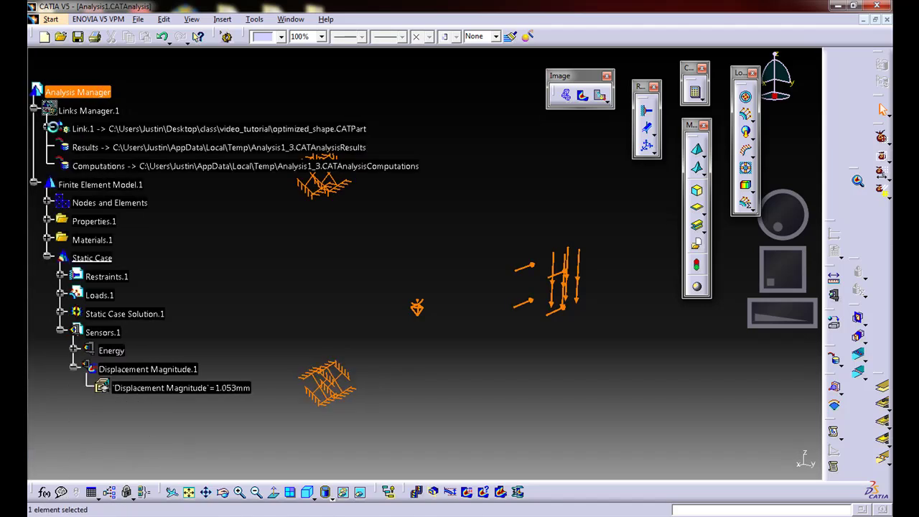
right_click(97, 95)
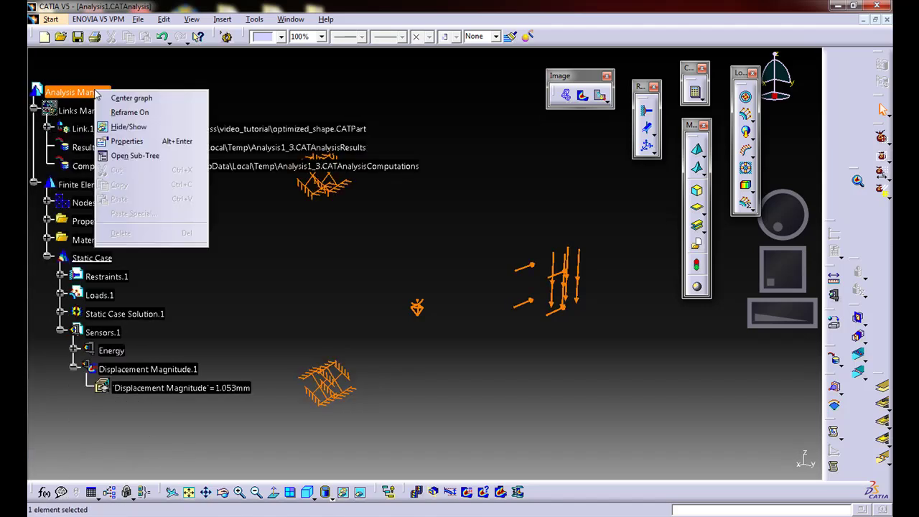
click(86, 89)
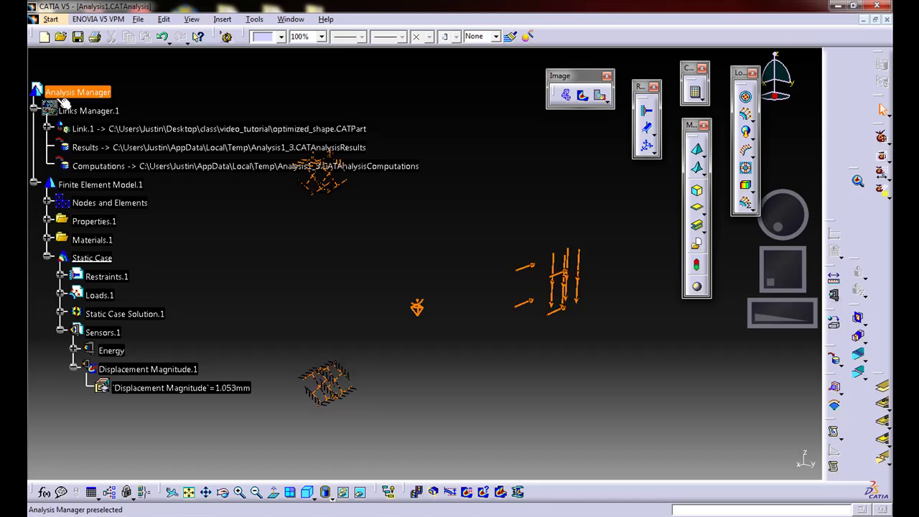
click(221, 240)
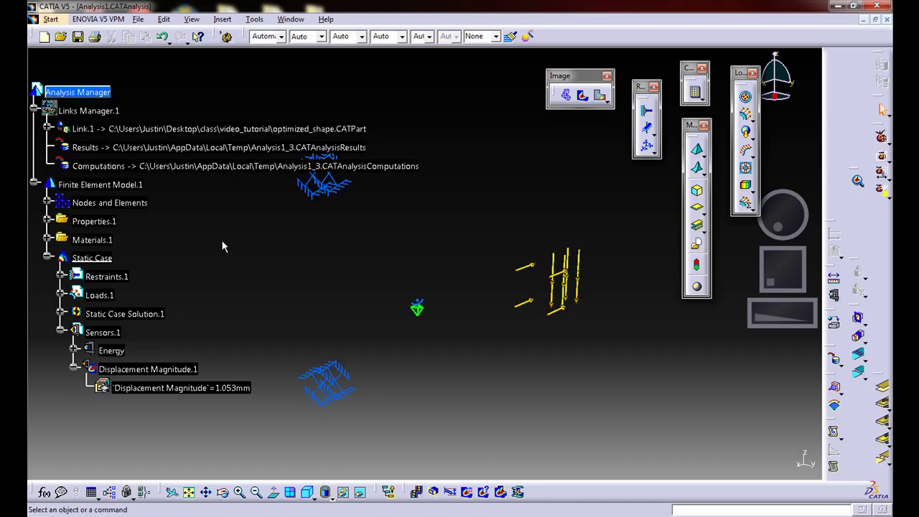
- Switch the analysis document to the Product Engineering Optimizer workbench
click(51, 19)
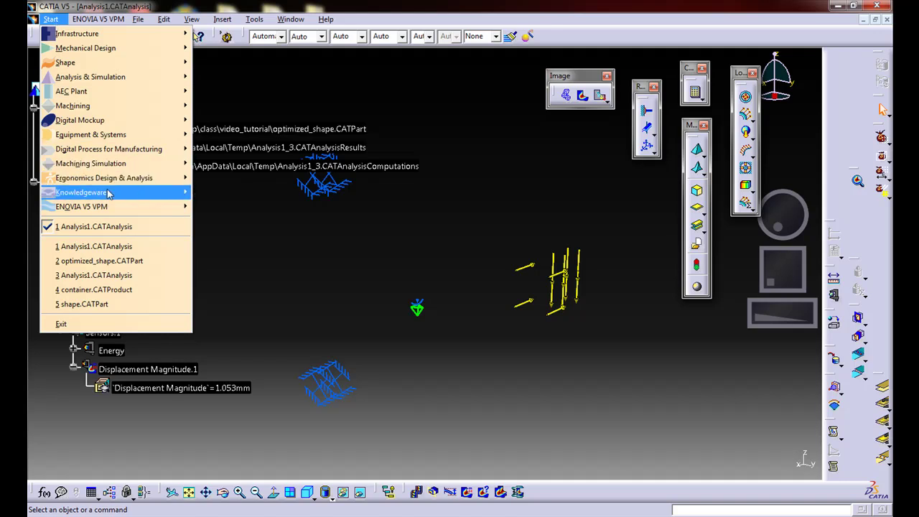
mouse_move(144, 191)
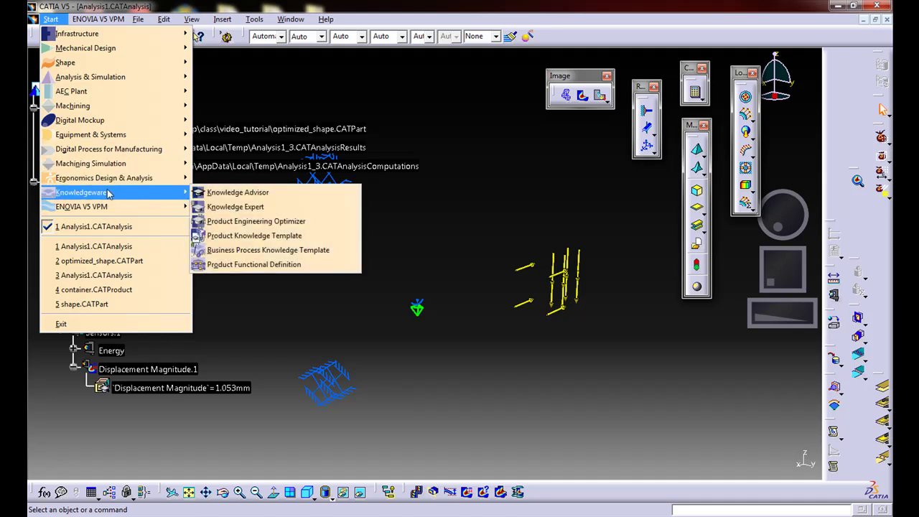
click(249, 223)
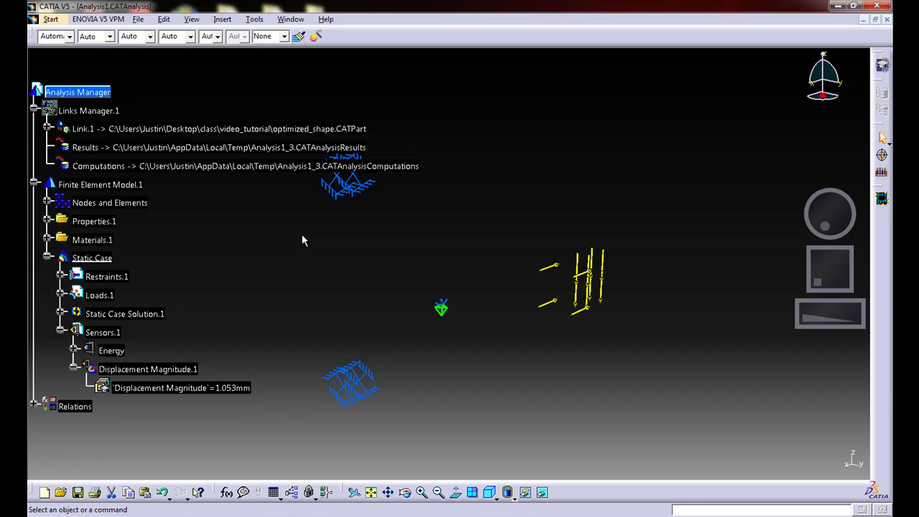
- Check that the Analysis & Simulation general options show parameters and relations in the specification tree
click(101, 91)
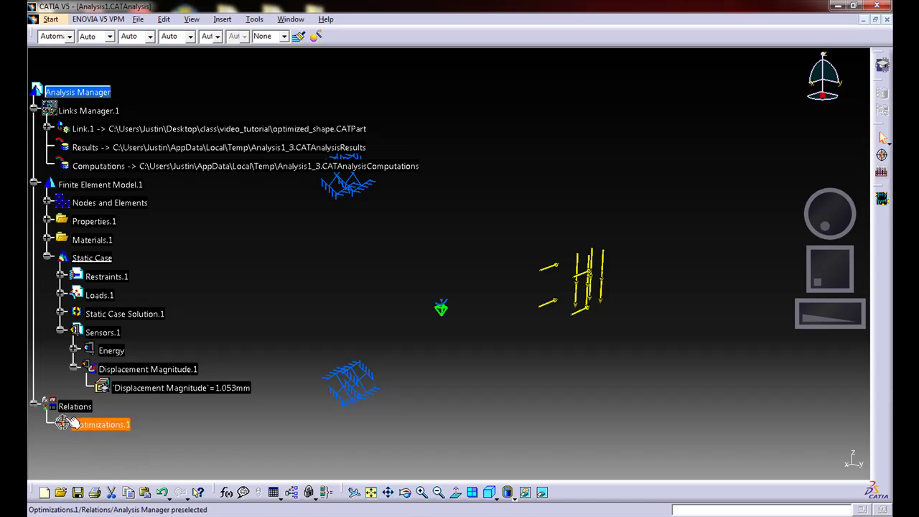
click(255, 20)
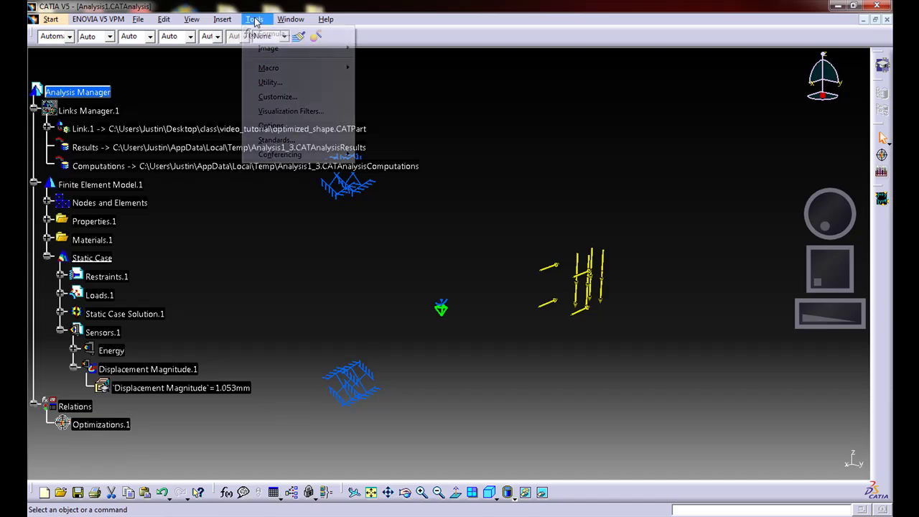
click(276, 129)
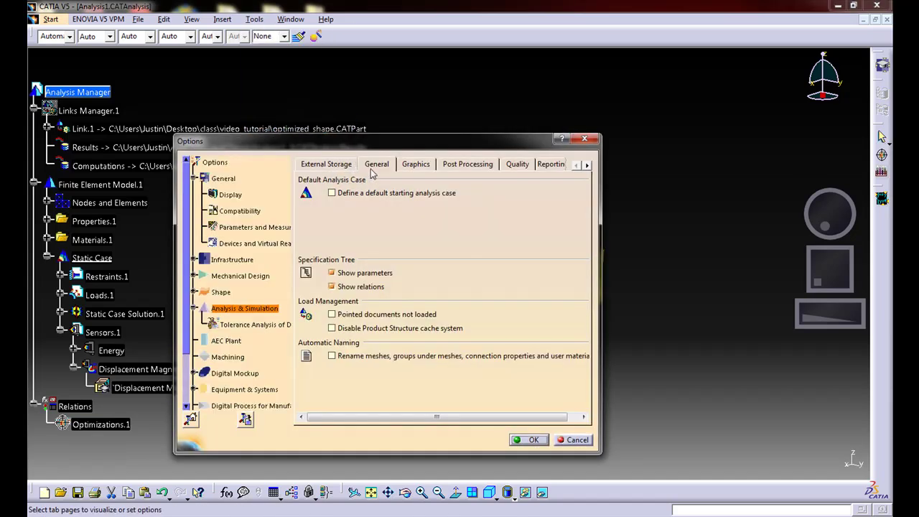
click(193, 178)
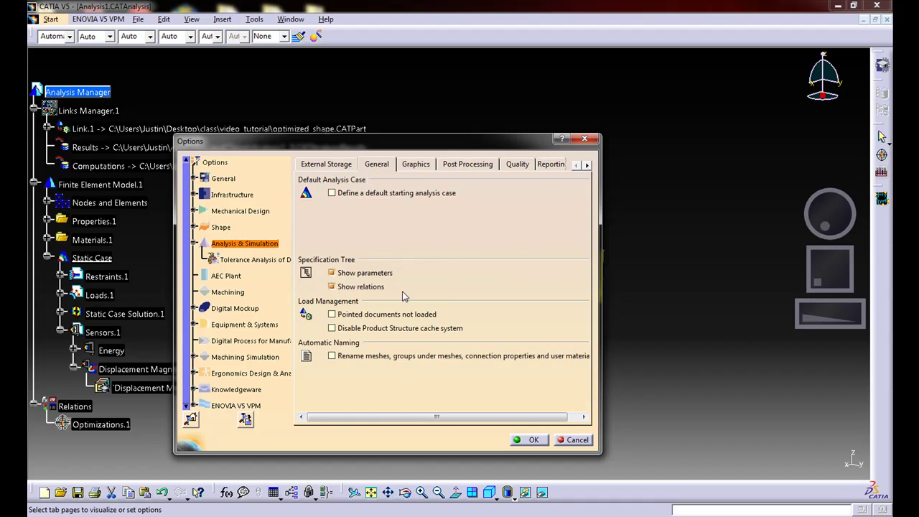
click(531, 440)
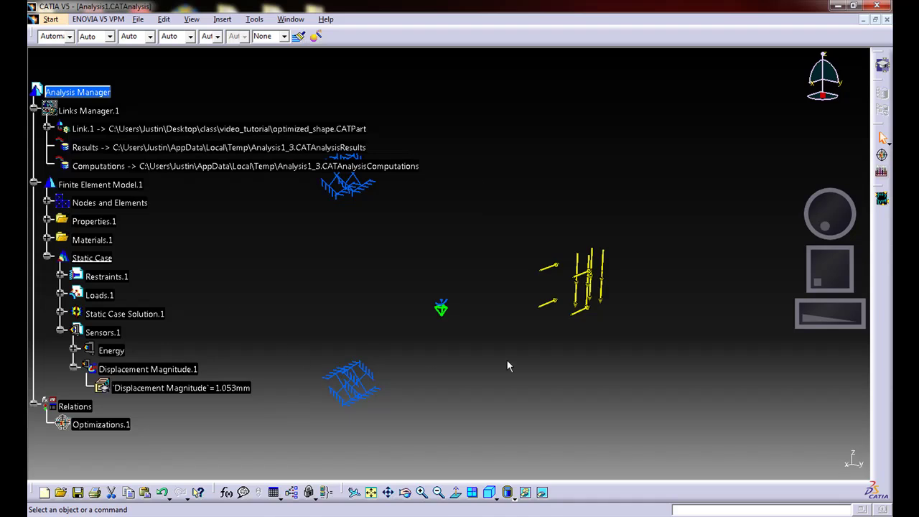
- Show the hidden Links Manager geometry and start a new optimization, keeping the specification tree uncovered
right_click(100, 113)
click(126, 147)
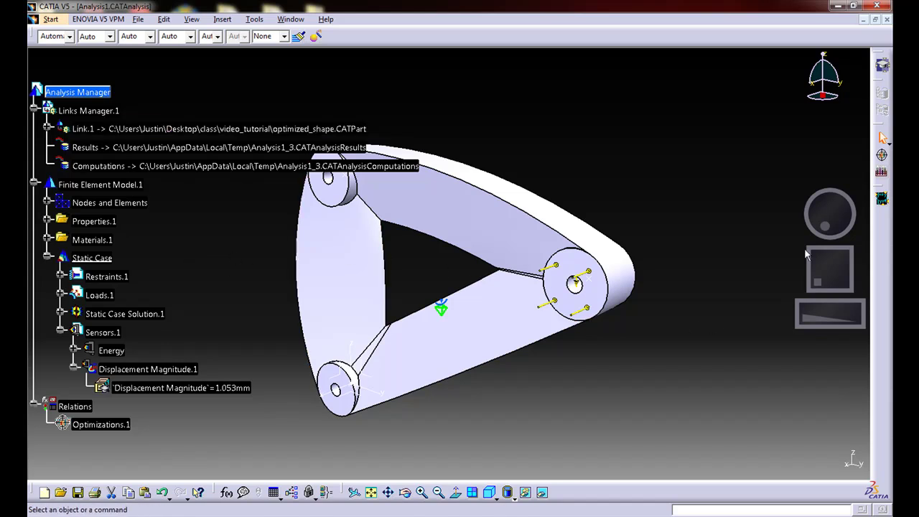
click(883, 157)
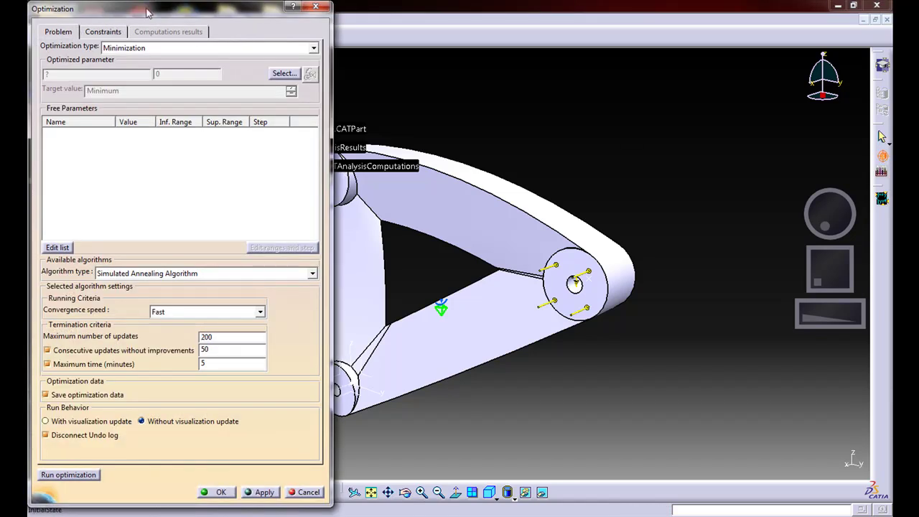
drag(149, 9, 625, 21)
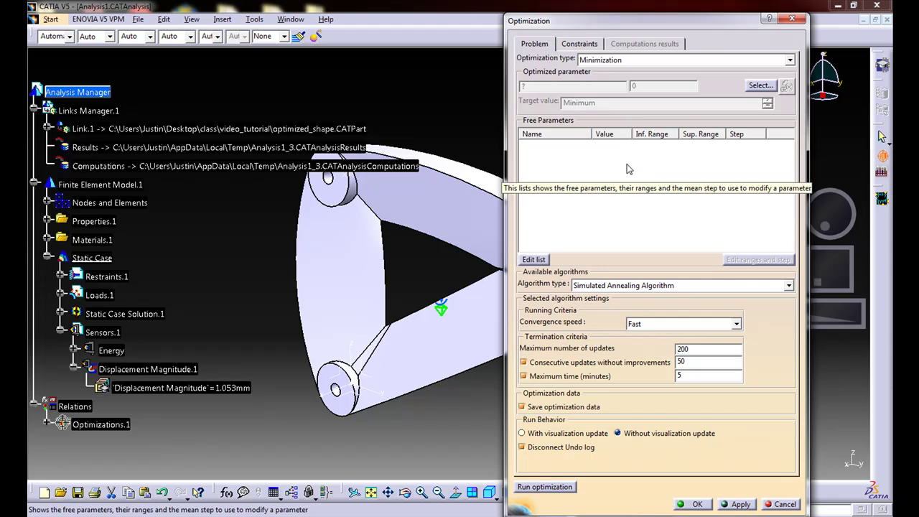
- Set the optimization type to Only constraints
click(581, 44)
click(544, 44)
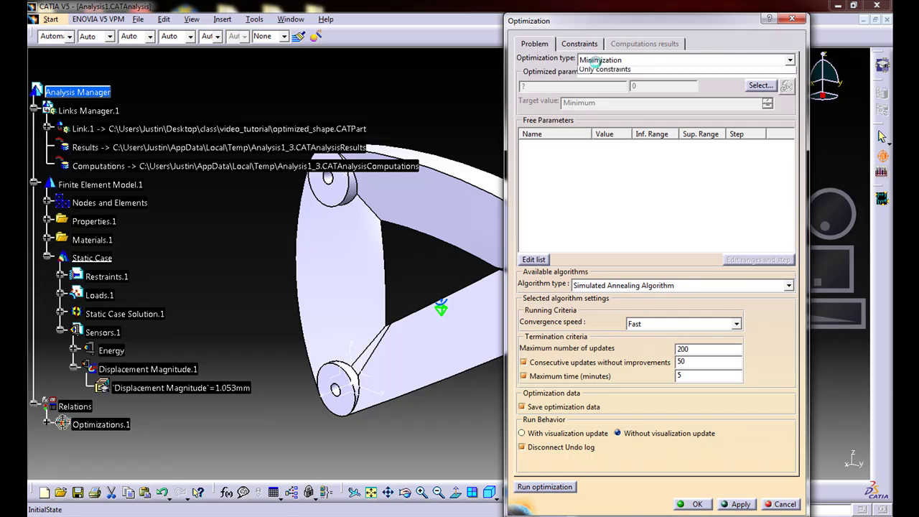
click(597, 65)
click(593, 100)
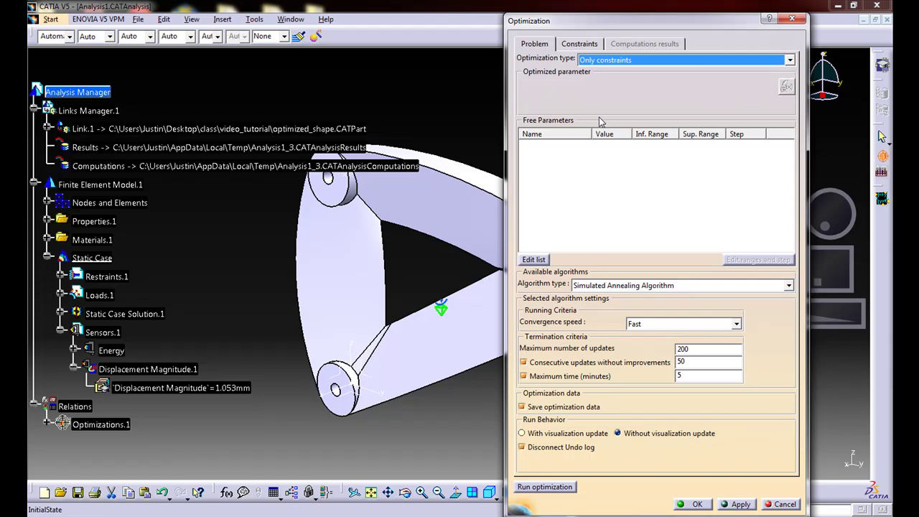
- Add an optimization constraint requiring the Displacement Magnitude sensor to equal 0mm, and widen the Optimization dialog
click(580, 44)
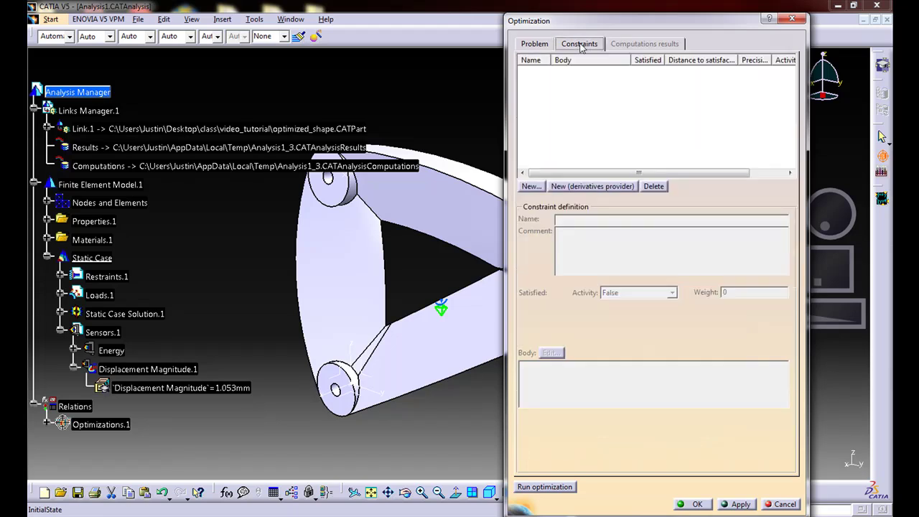
click(531, 187)
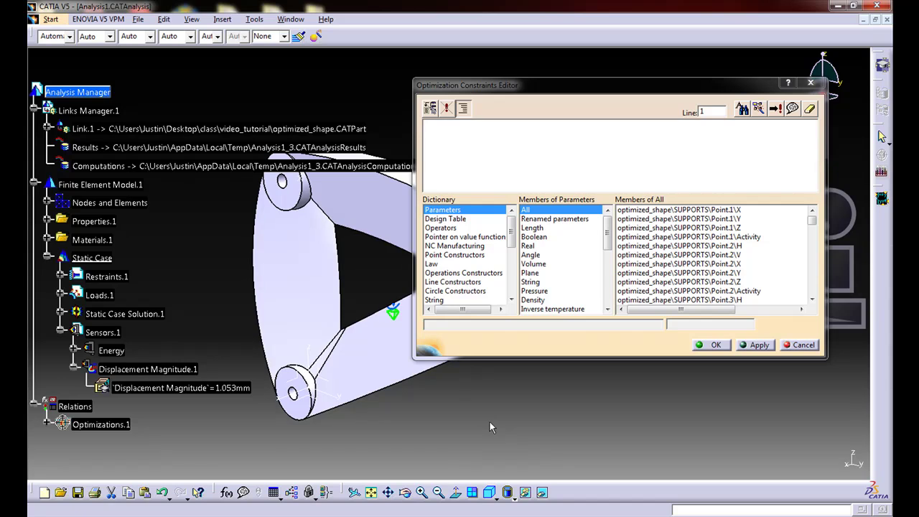
drag(496, 86, 624, 89)
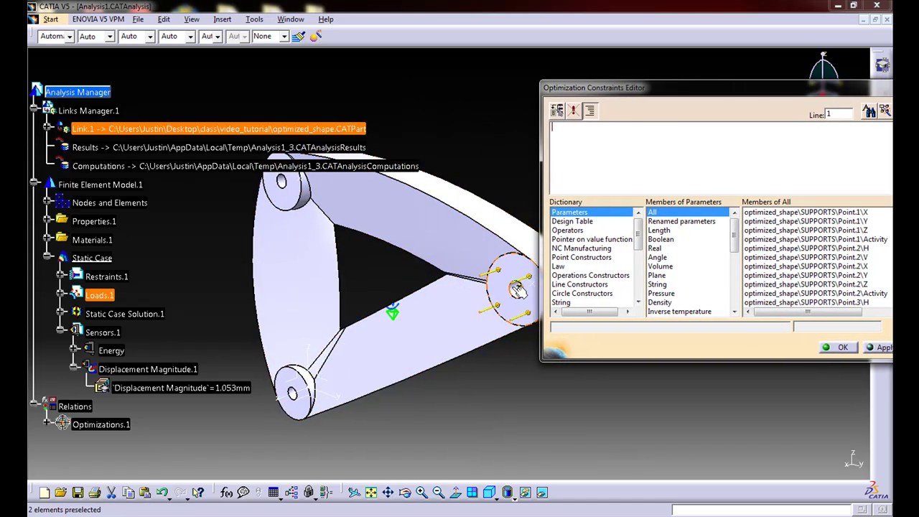
middle_drag(509, 307, 471, 298)
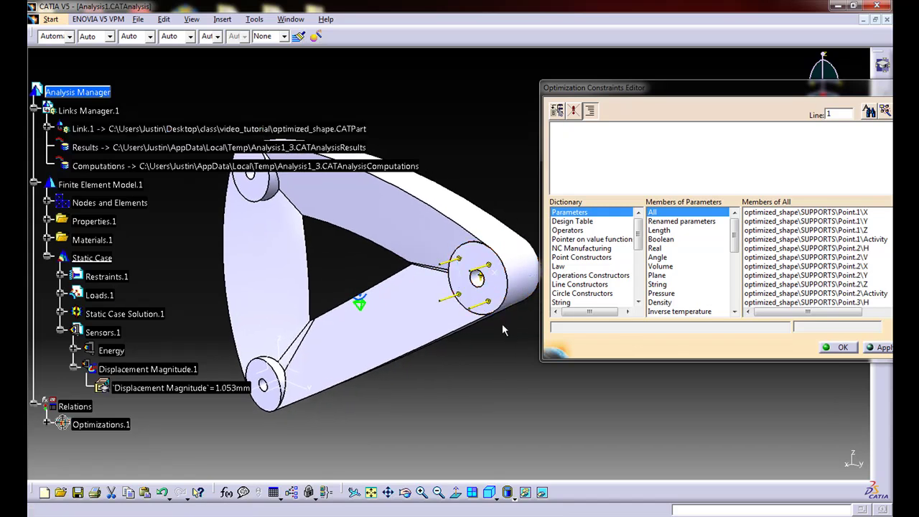
click(140, 390)
drag(674, 93, 441, 117)
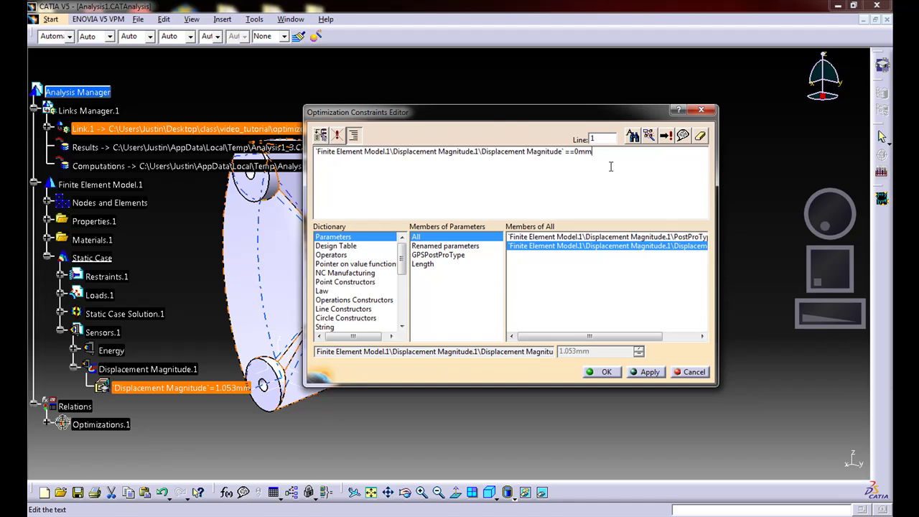
click(605, 372)
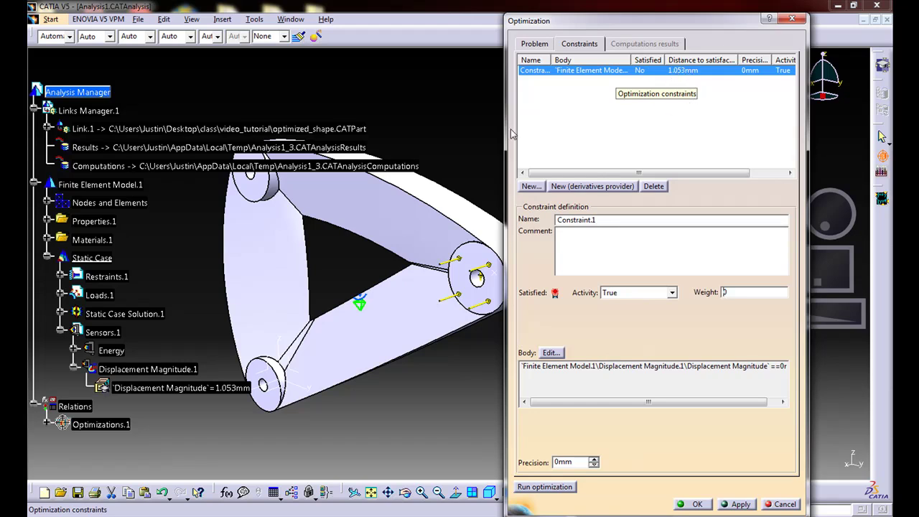
drag(505, 132, 496, 130)
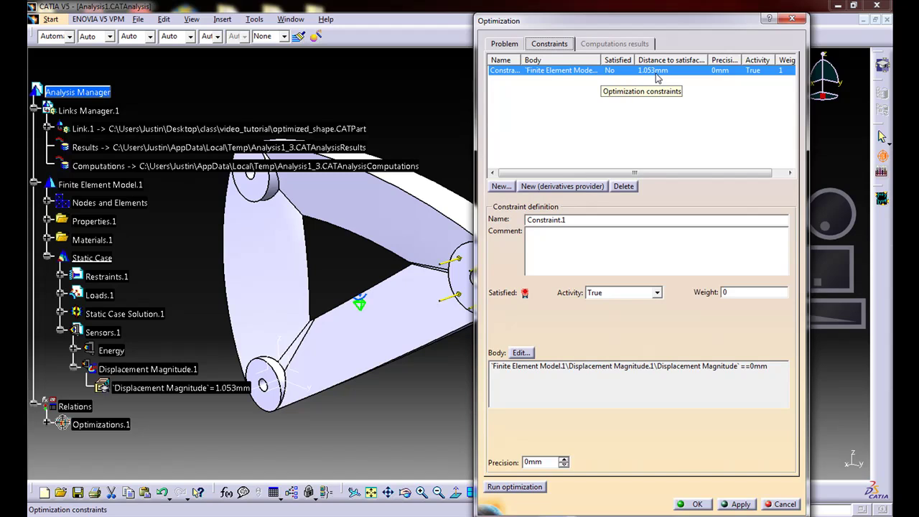
- Add a second optimization constraint, optimized_shape\Volume.2 <.05L, using the part's volume parameter
click(501, 187)
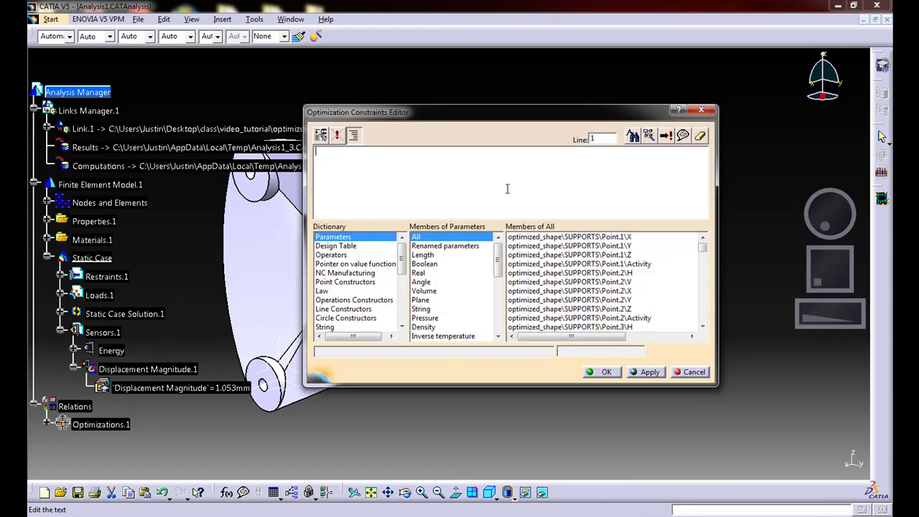
click(48, 128)
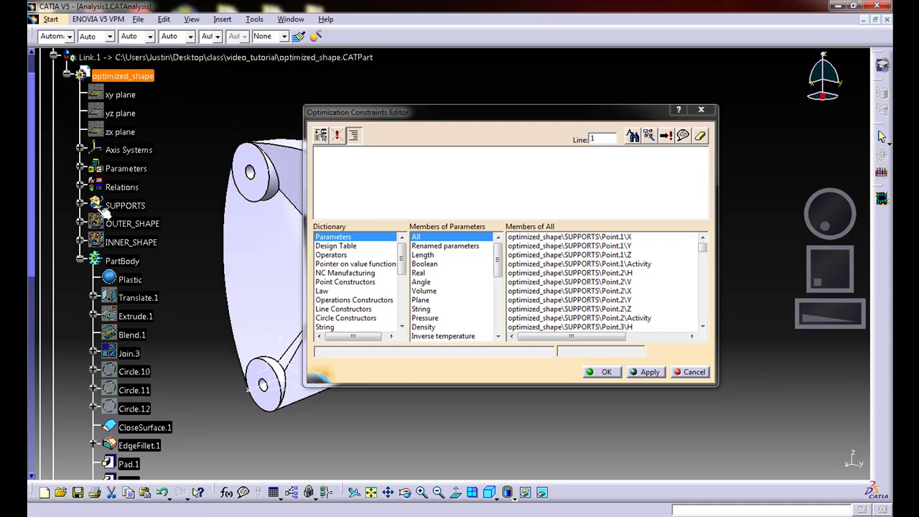
click(80, 260)
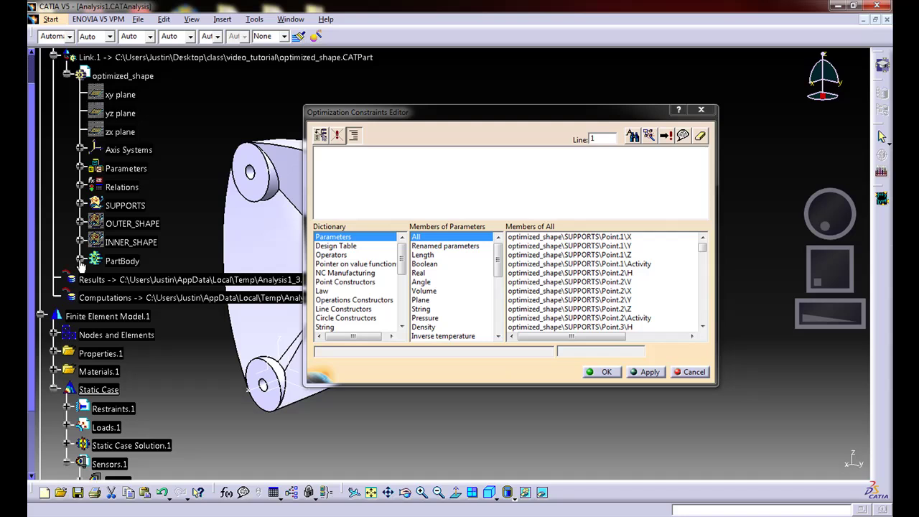
click(80, 168)
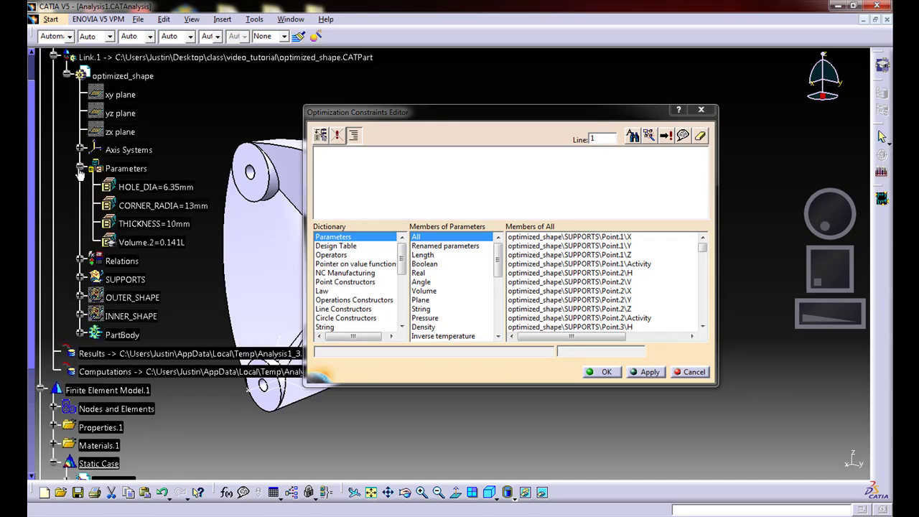
click(143, 246)
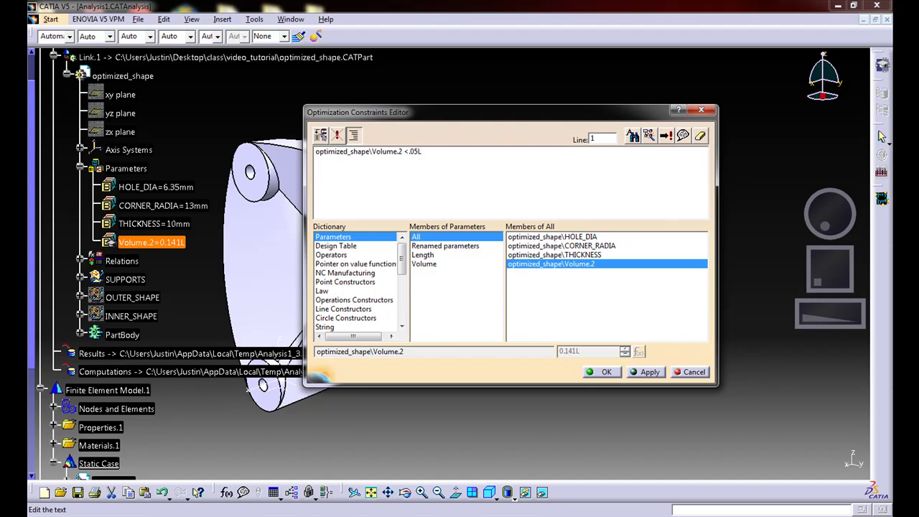
drag(472, 113, 616, 112)
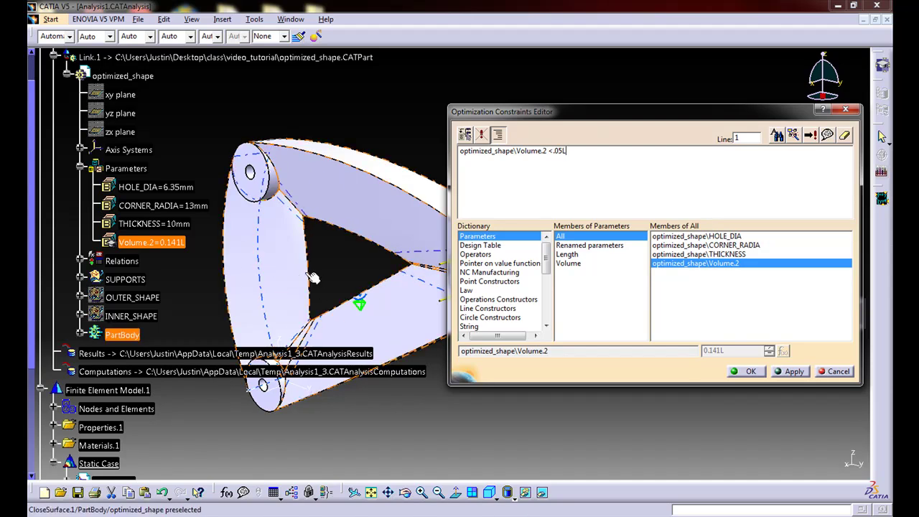
click(747, 373)
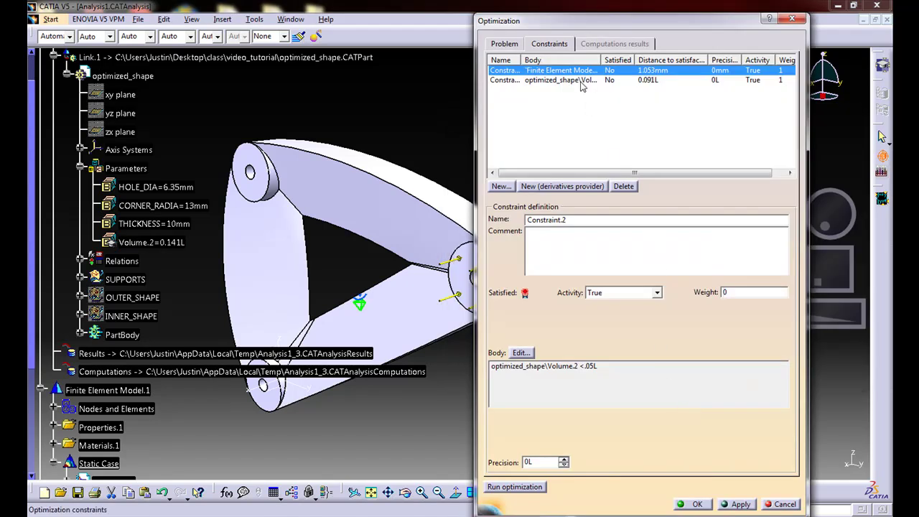
click(81, 169)
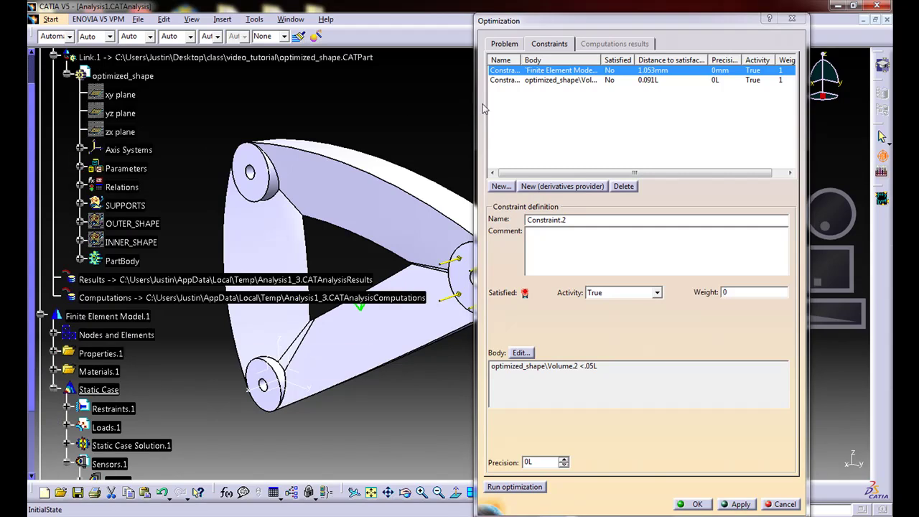
- Add the part parameters CORNER_RADIA and THICKNESS to the free parameters for the optimization
click(504, 44)
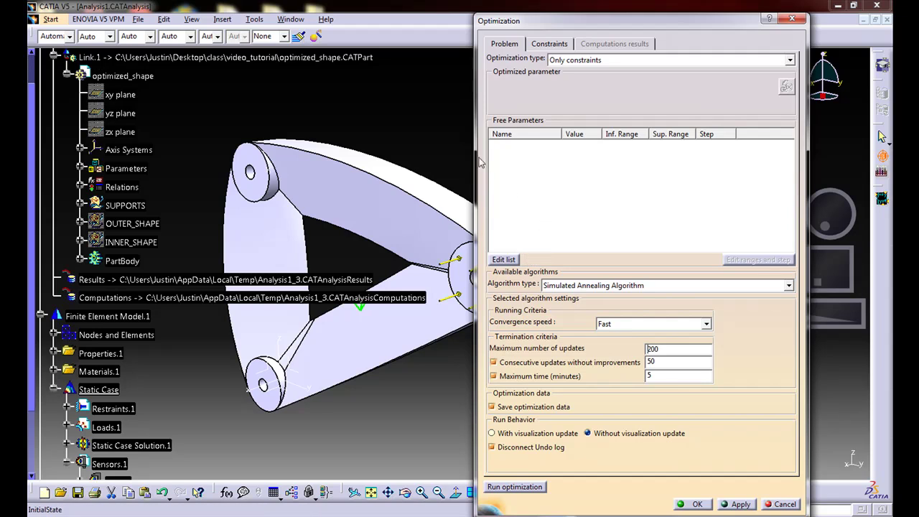
drag(549, 15, 611, 13)
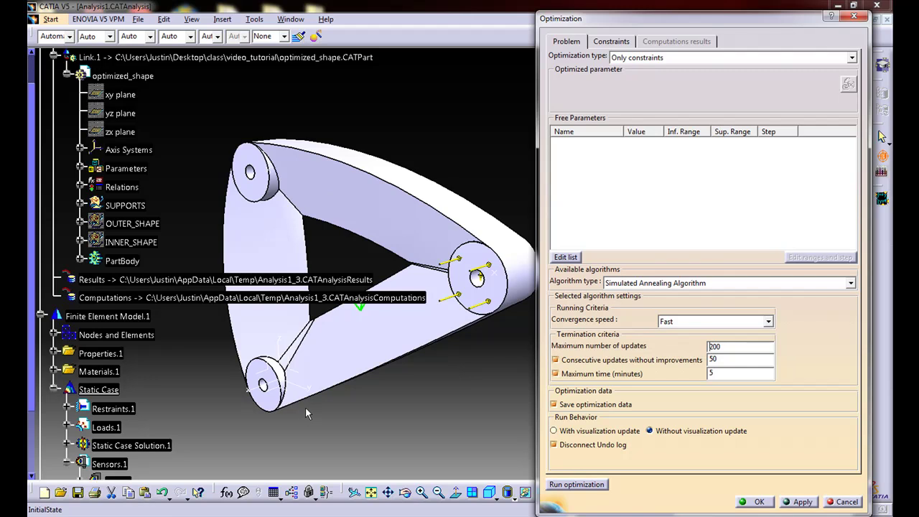
click(565, 256)
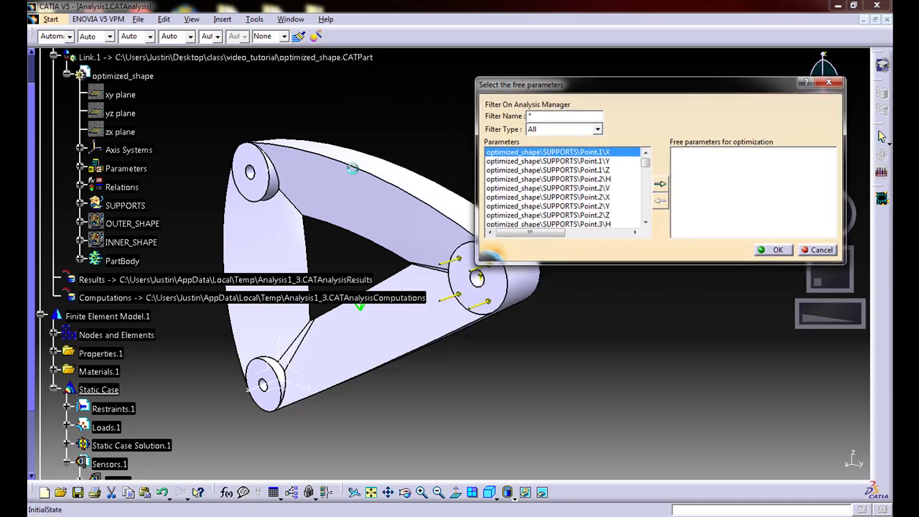
click(81, 168)
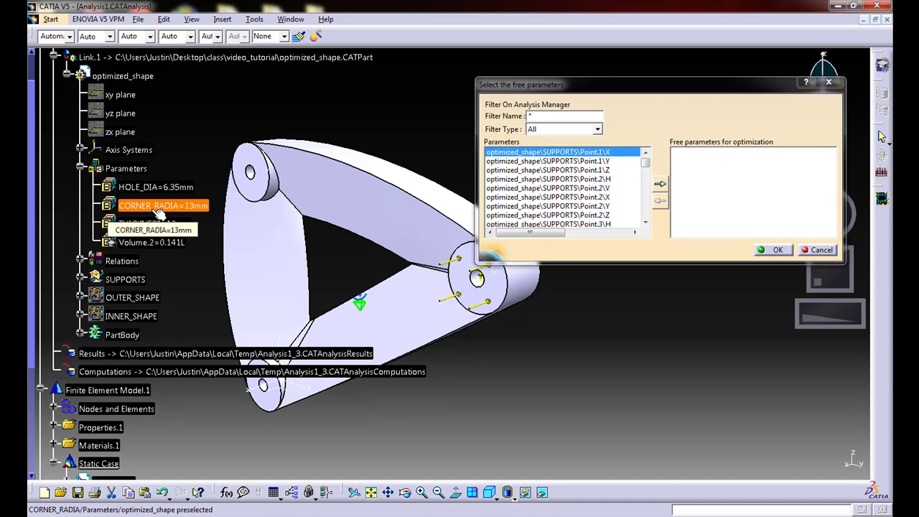
click(155, 210)
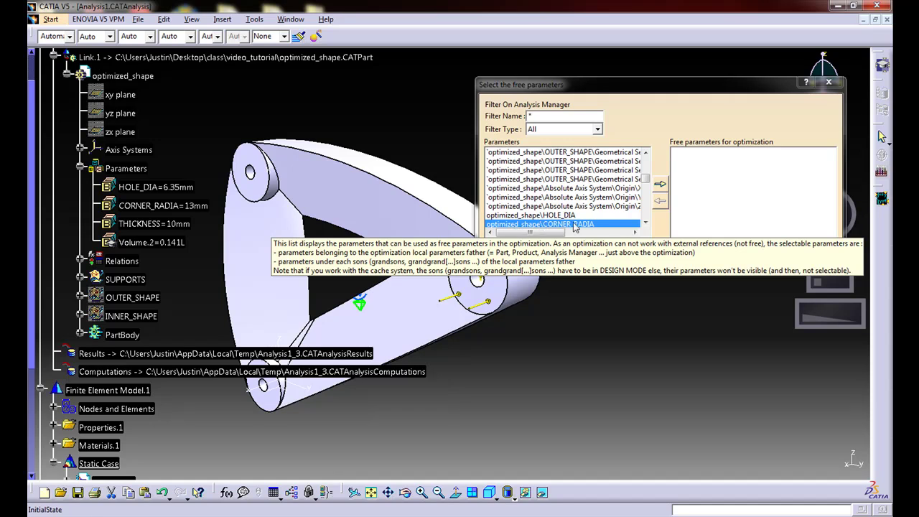
click(659, 183)
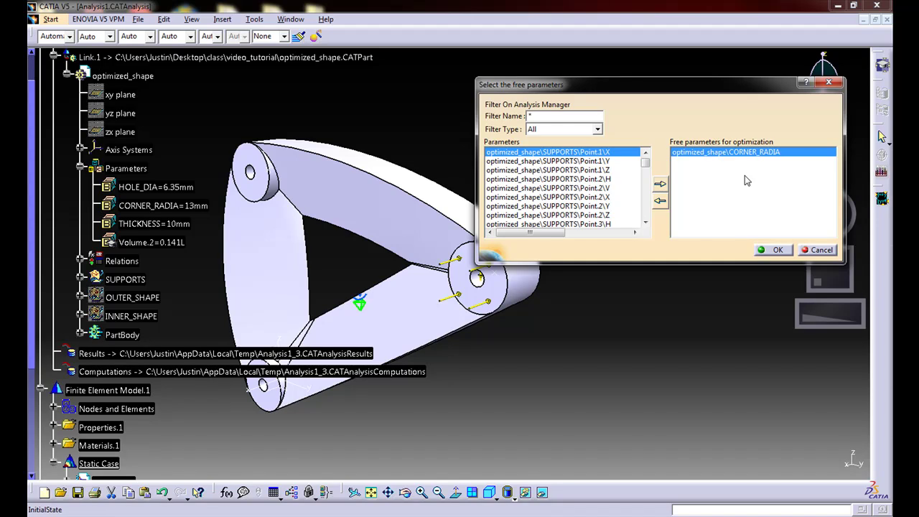
click(147, 224)
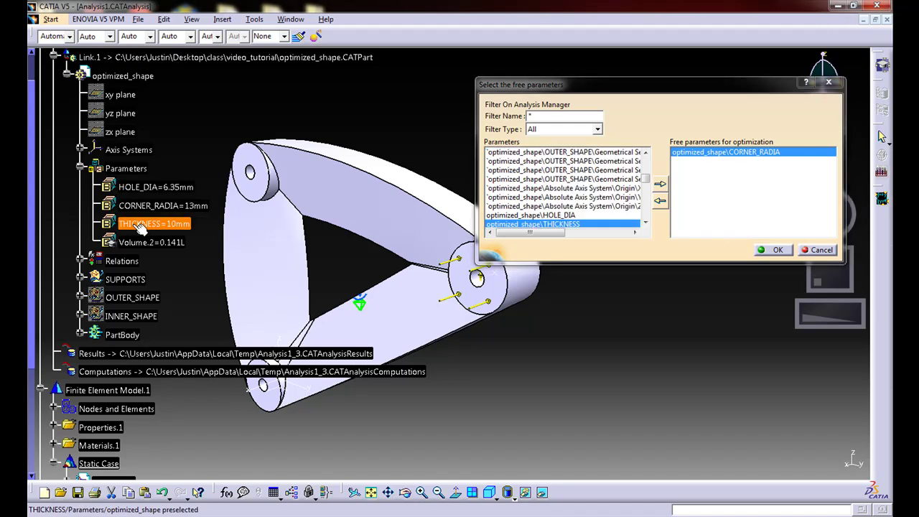
click(660, 184)
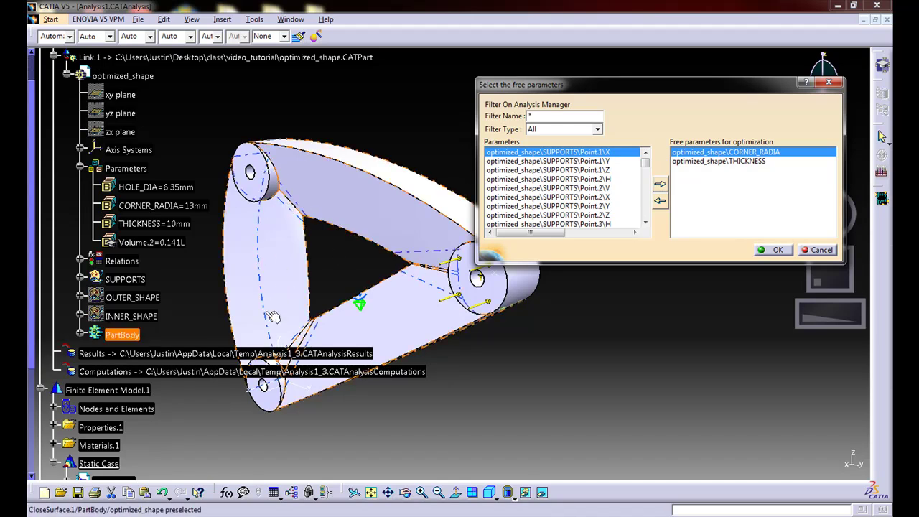
- Show the OUTER_SHAPE geometrical set and its nested Geometrical Set.3 in the model
right_click(131, 299)
click(164, 336)
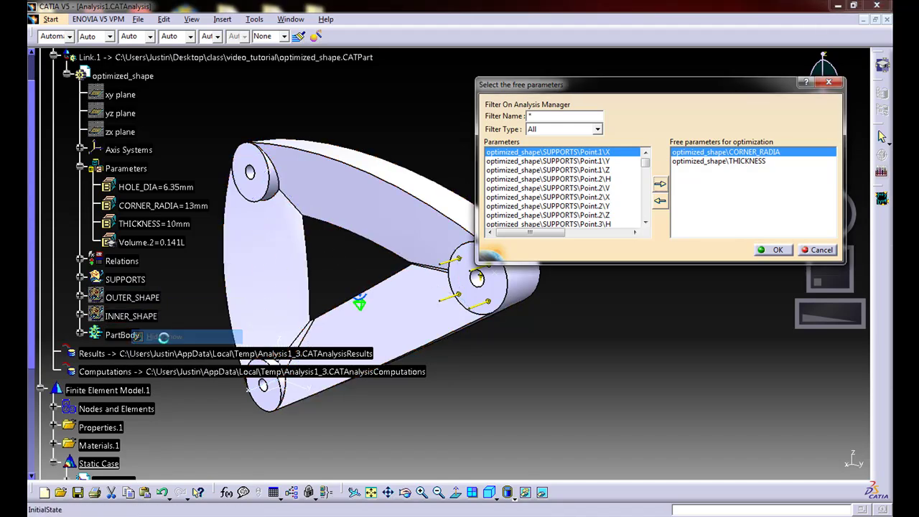
click(81, 297)
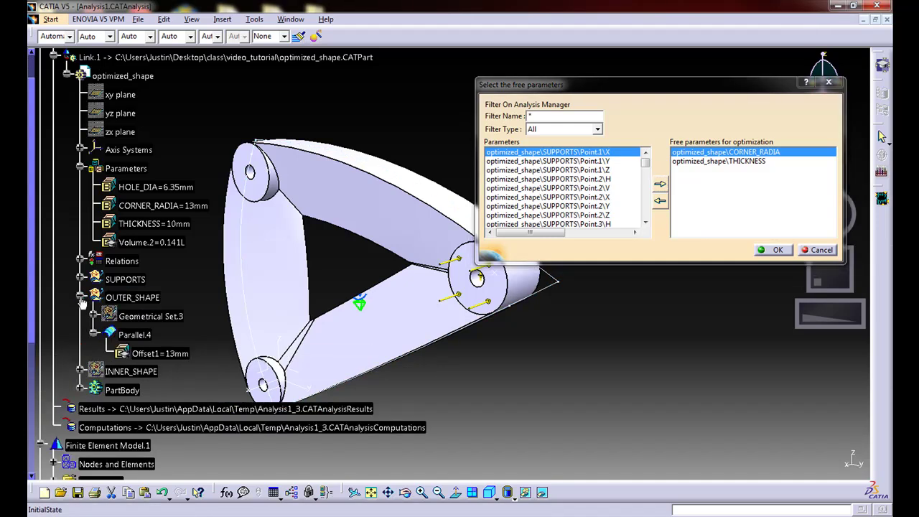
right_click(144, 321)
click(162, 352)
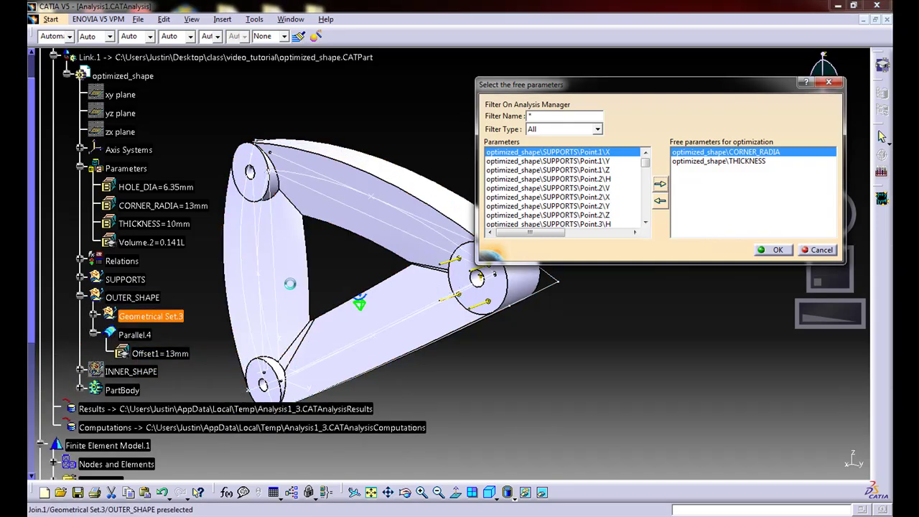
middle_drag(348, 272, 381, 251)
middle_drag(364, 289, 422, 301)
middle_drag(322, 289, 356, 278)
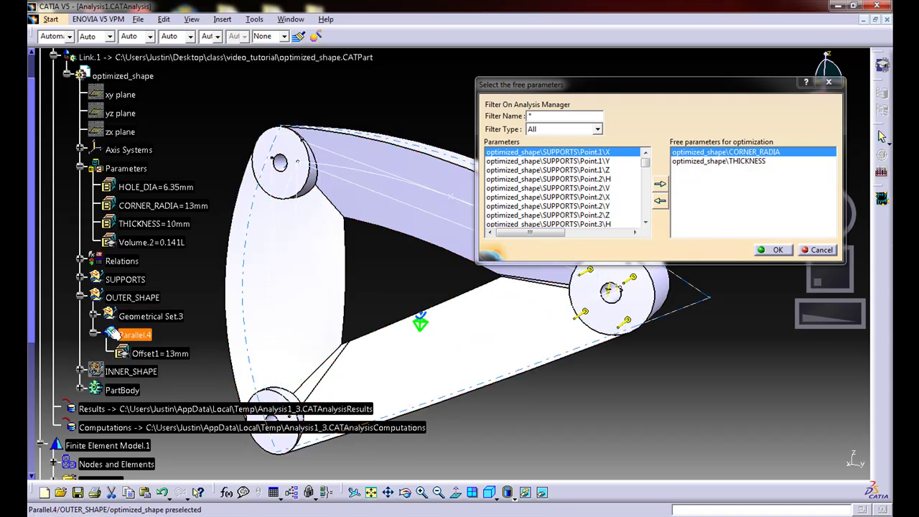
- Add the Offset1 parameters of Parallel.1, Parallel.2 and Parallel.3 in OUTER_SHAPE's Geometrical Set.3 to the free parameters
click(94, 335)
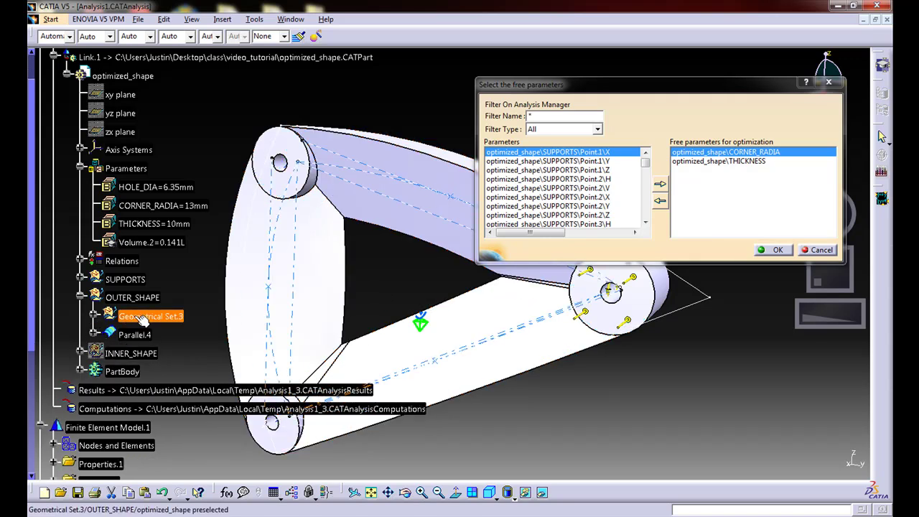
click(93, 316)
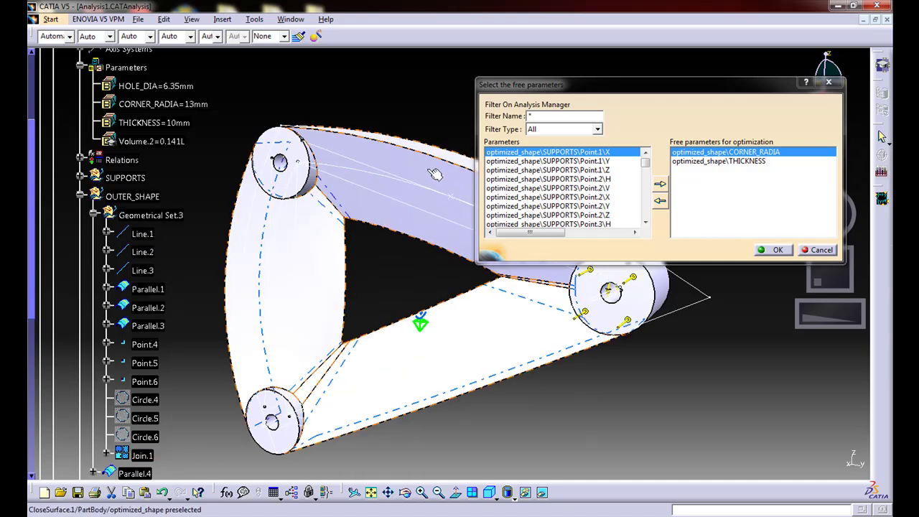
click(107, 289)
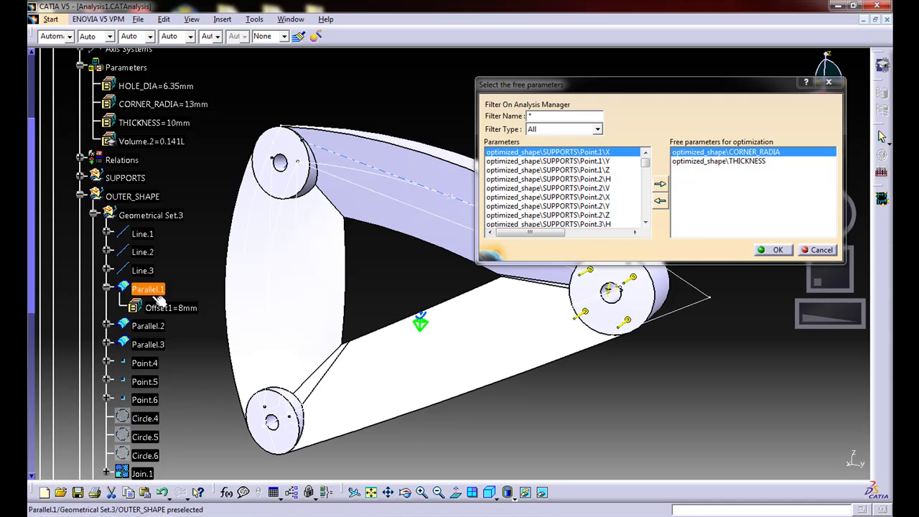
click(161, 308)
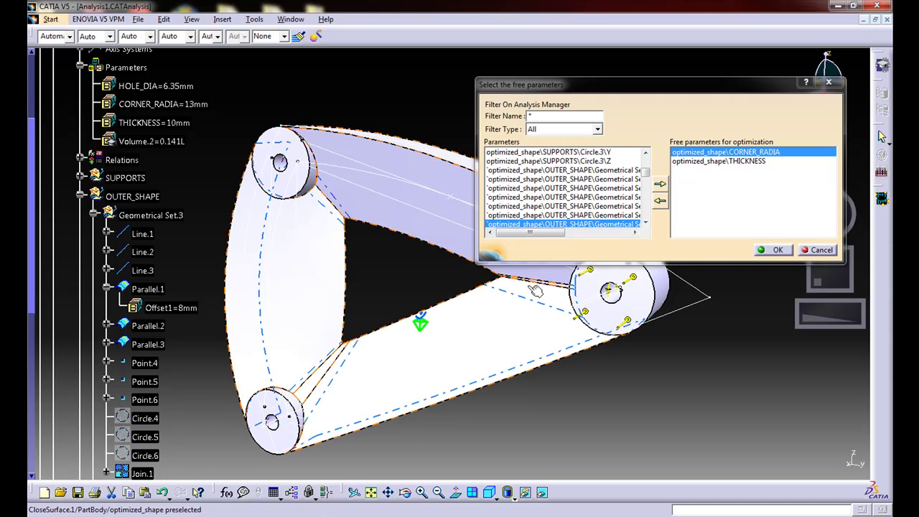
click(658, 184)
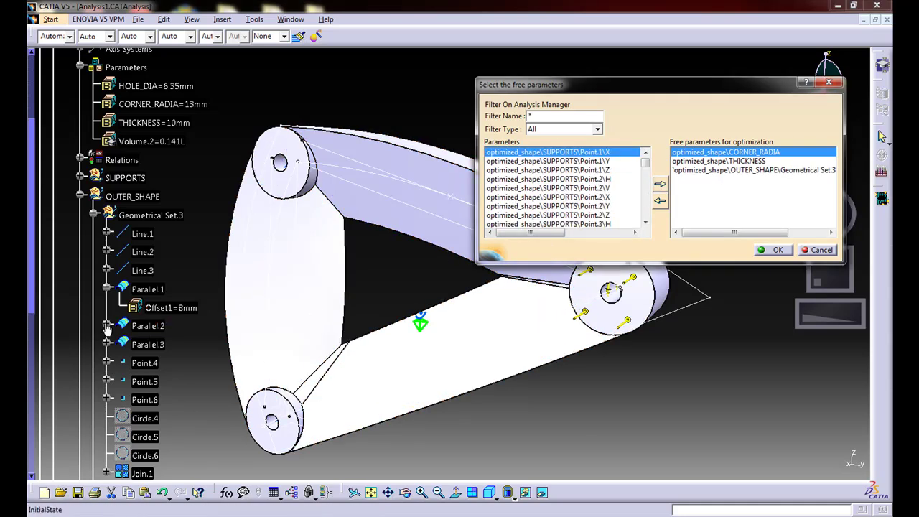
click(107, 325)
click(171, 345)
click(658, 184)
click(106, 363)
click(162, 381)
click(659, 184)
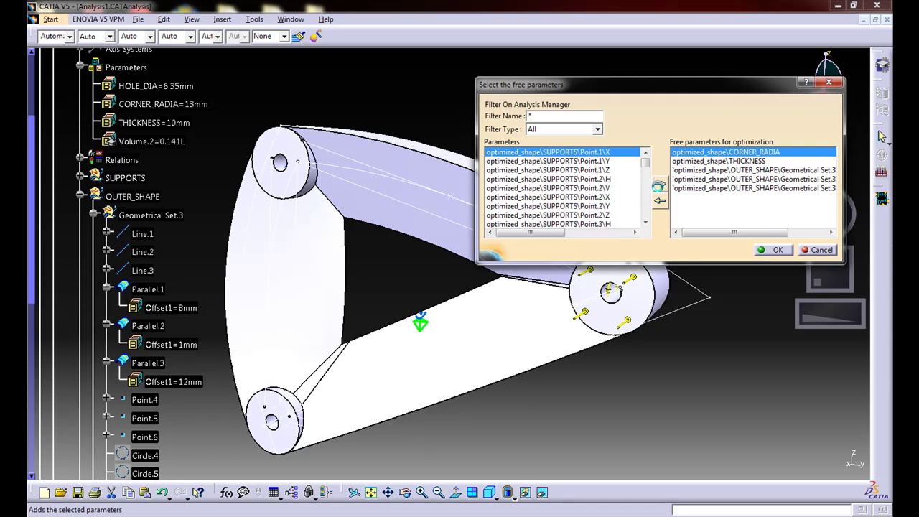
- Collapse the OUTER_SHAPE branch and show INNER_SHAPE together with its nested Geometrical Set.5
click(79, 196)
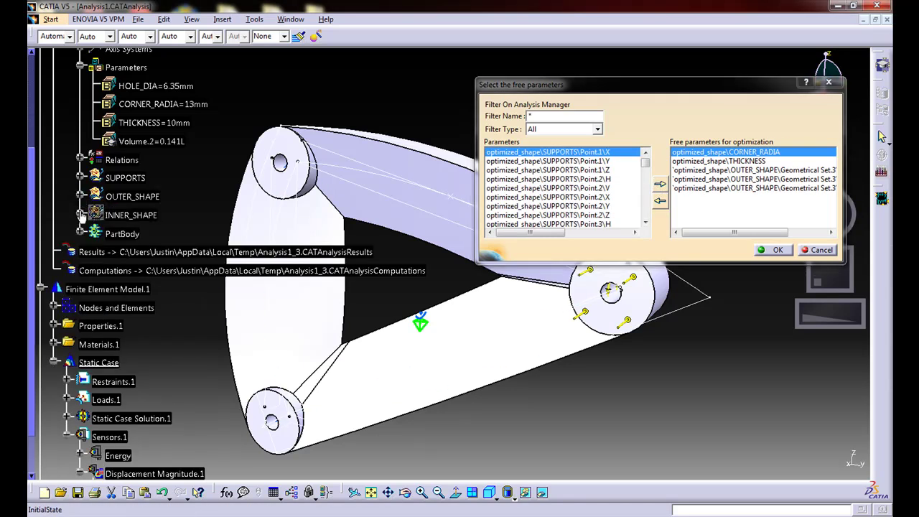
click(79, 215)
right_click(135, 216)
click(155, 251)
right_click(128, 234)
click(153, 271)
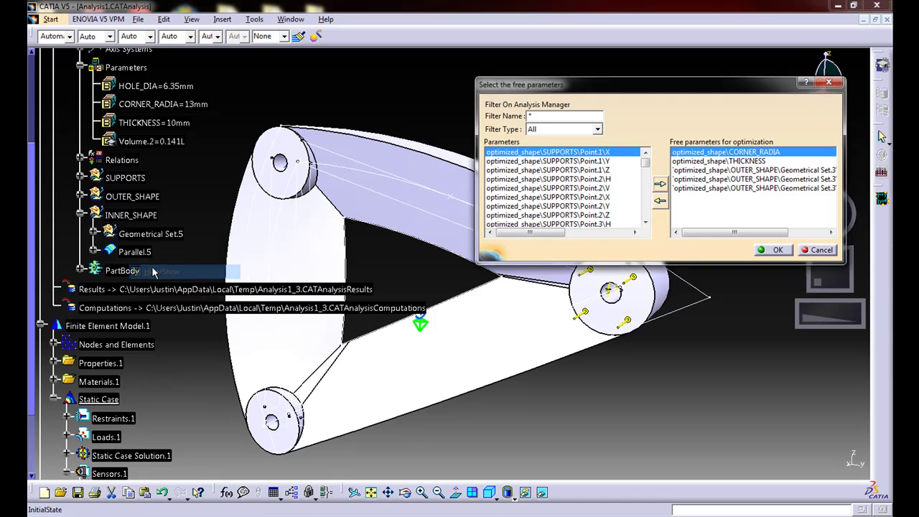
- Add the Offset1 parameters of Parallel.6, Parallel.7 and Parallel.8 in INNER_SHAPE's Geometrical Set.5 to the free parameters
click(94, 233)
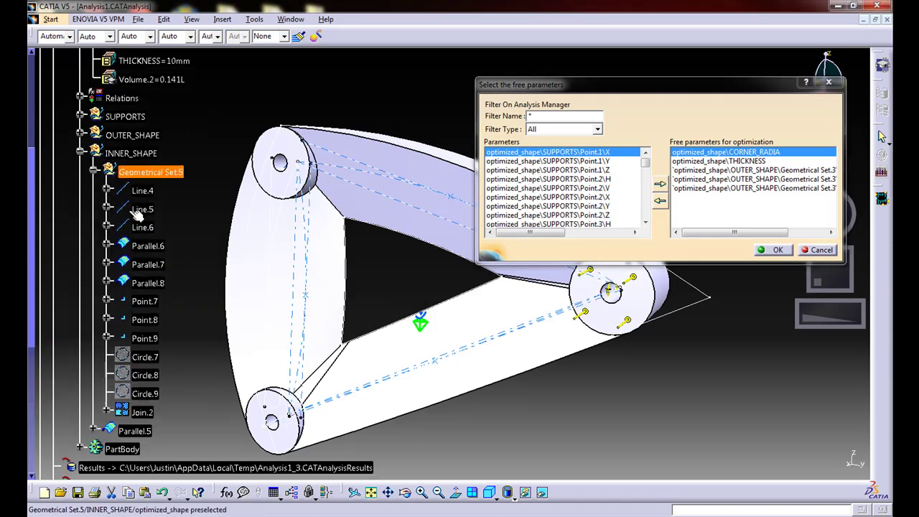
click(106, 245)
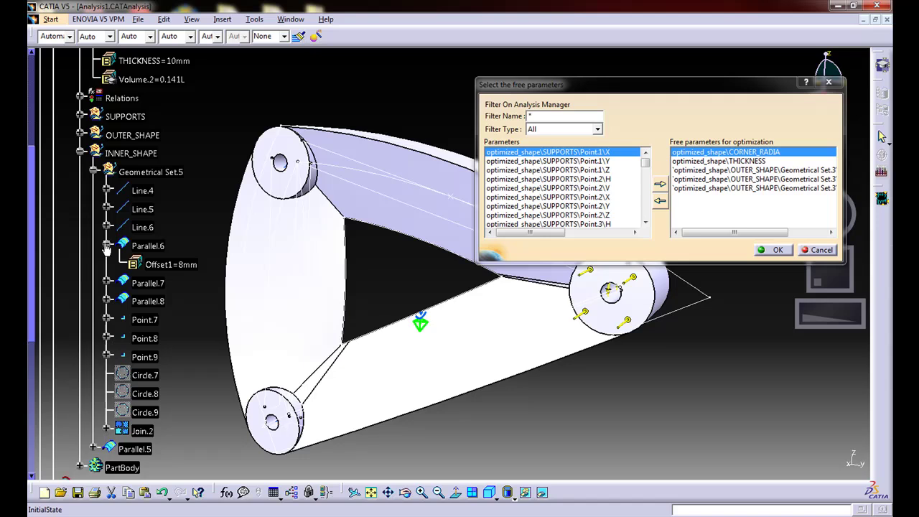
click(164, 264)
click(659, 185)
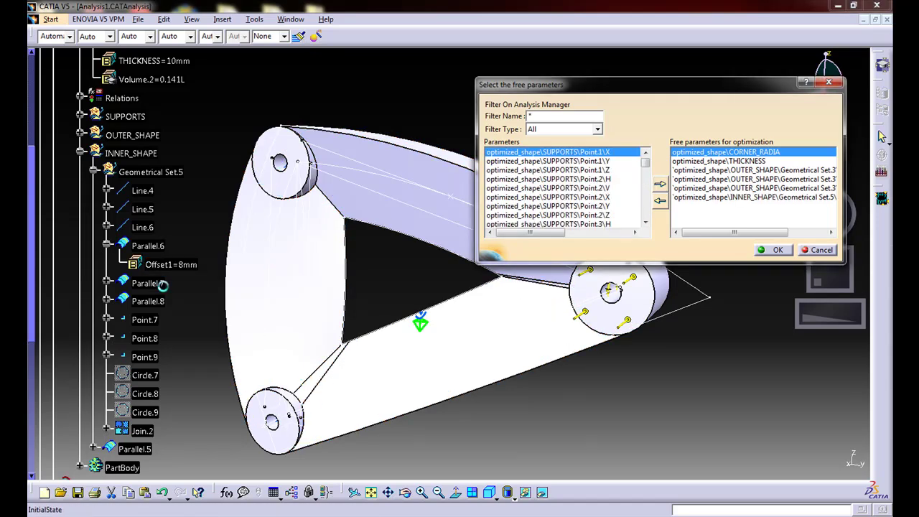
click(106, 283)
click(161, 301)
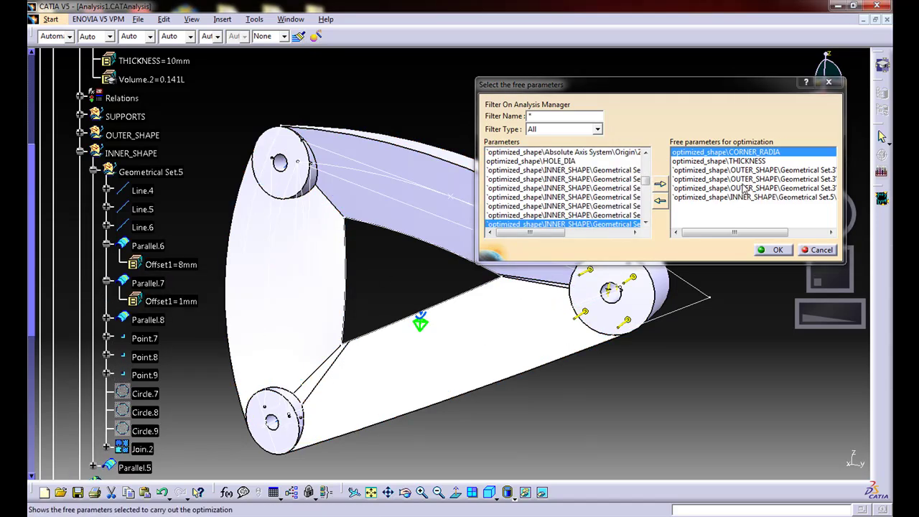
click(660, 184)
click(106, 319)
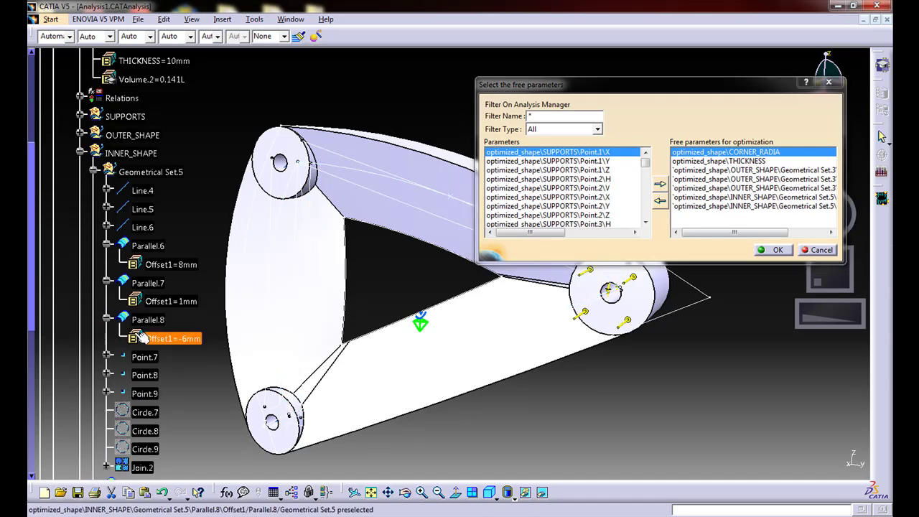
click(172, 338)
click(660, 186)
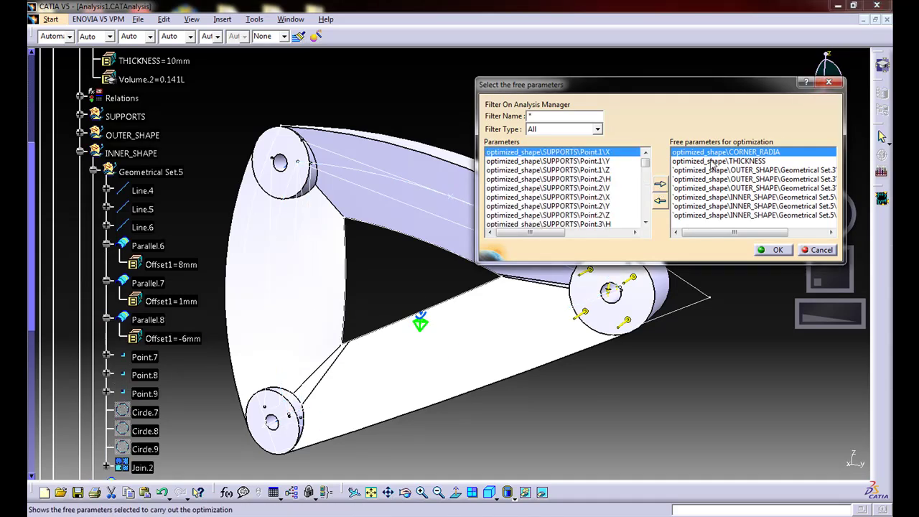
- Enlarge the free parameters dialog to check the full names, and accept the selection
drag(725, 84, 619, 84)
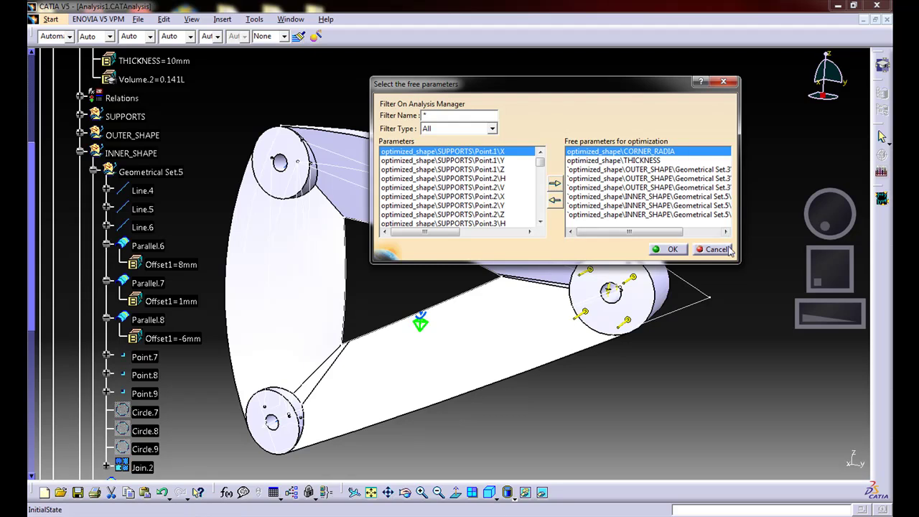
drag(739, 263, 792, 297)
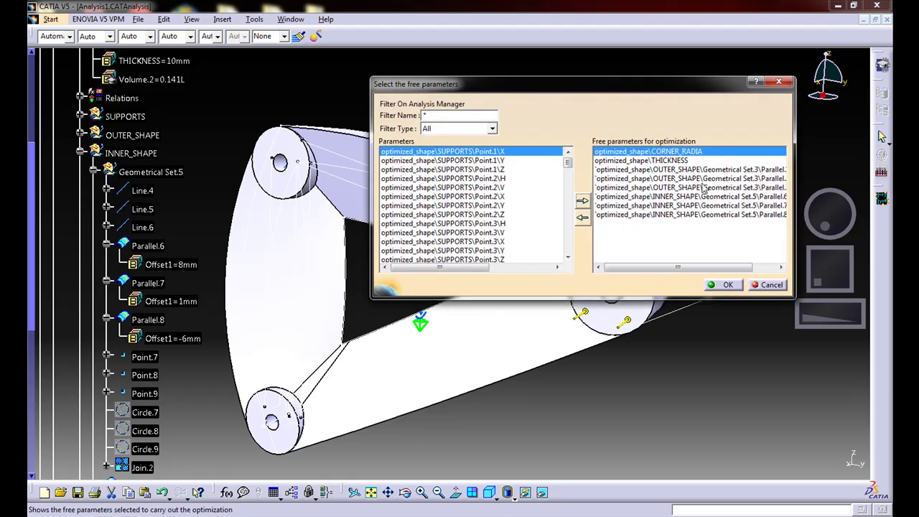
click(723, 284)
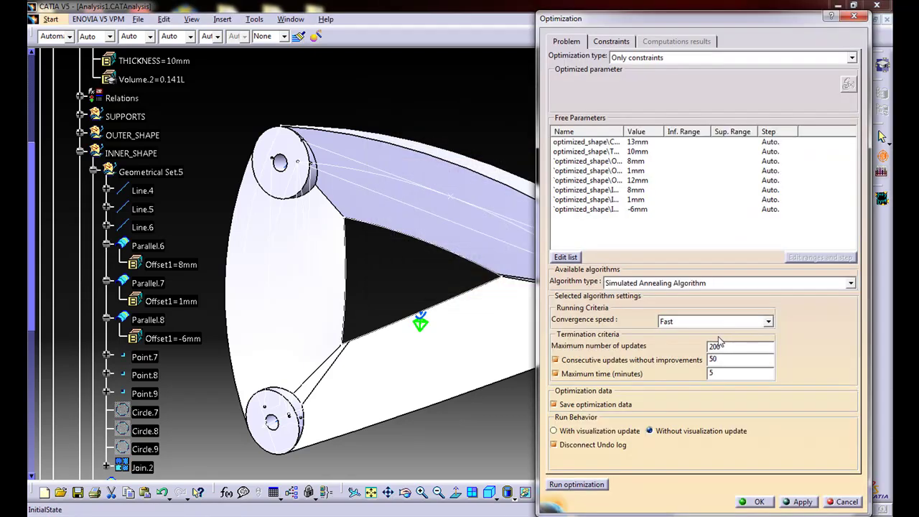
- Collapse the INNER_SHAPE branch and hide both the INNER_SHAPE and OUTER_SHAPE geometrical sets
click(81, 153)
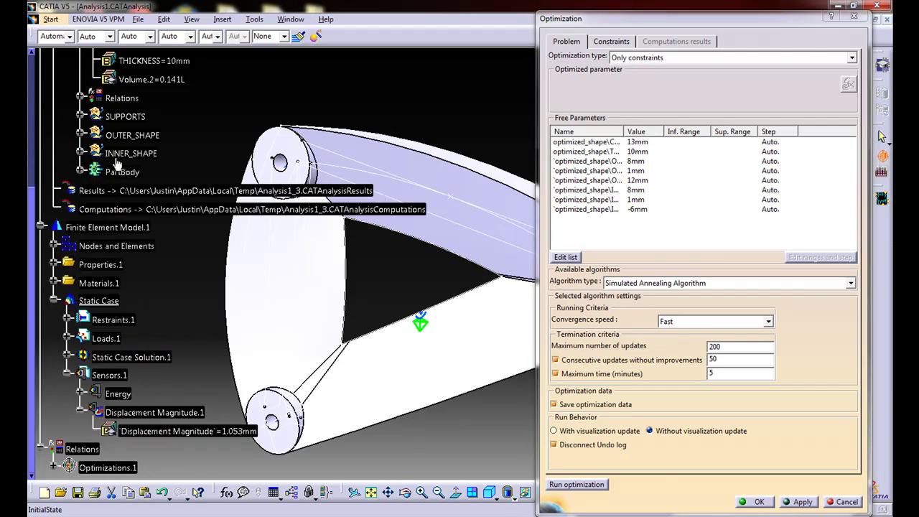
right_click(125, 154)
key(Escape)
right_click(126, 137)
click(158, 170)
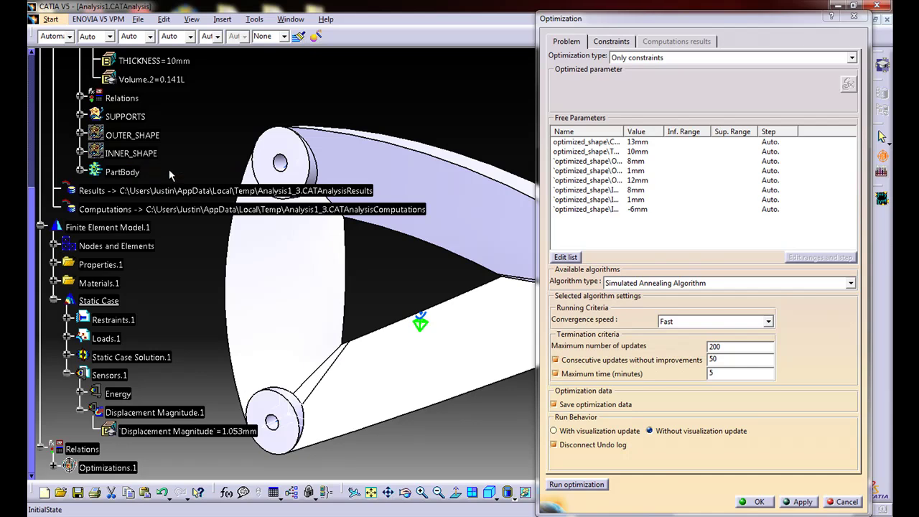
- Widen the Optimization dialog and the Name column of its free parameters list
middle_drag(412, 141, 351, 137)
drag(536, 144, 486, 143)
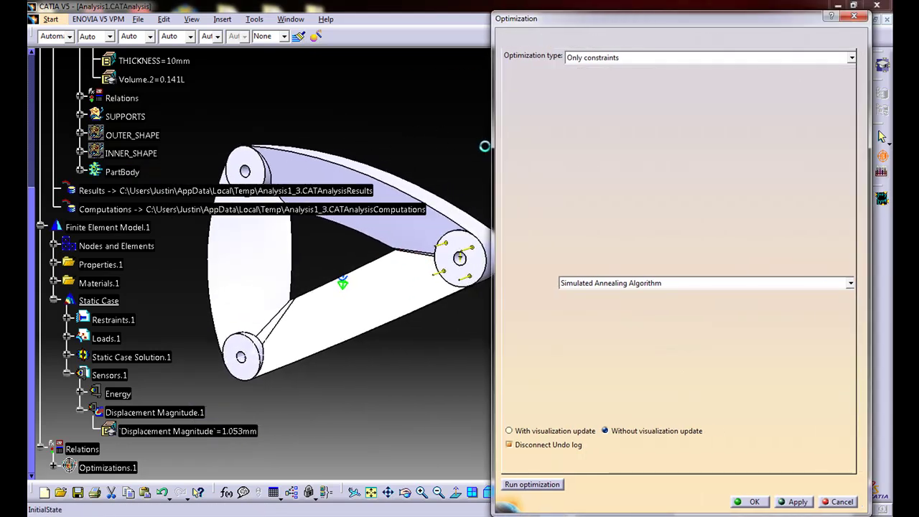
drag(608, 135, 624, 132)
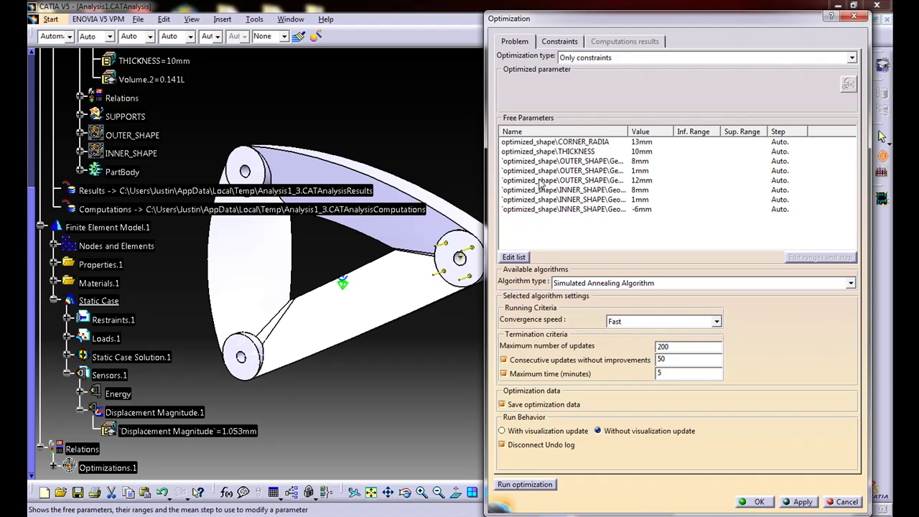
- Limit the CORNER_RADIA free parameter to an inferior range of 5mm and a superior range of 30mm
click(546, 143)
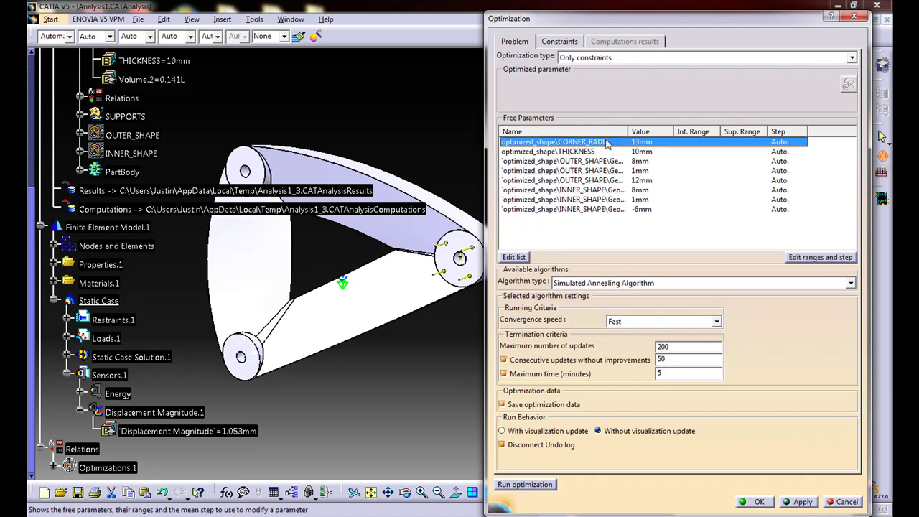
click(514, 257)
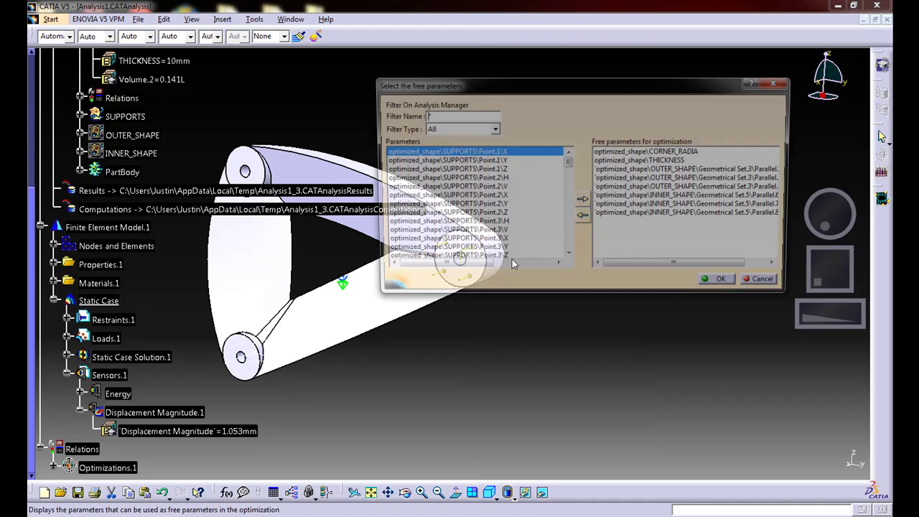
click(771, 286)
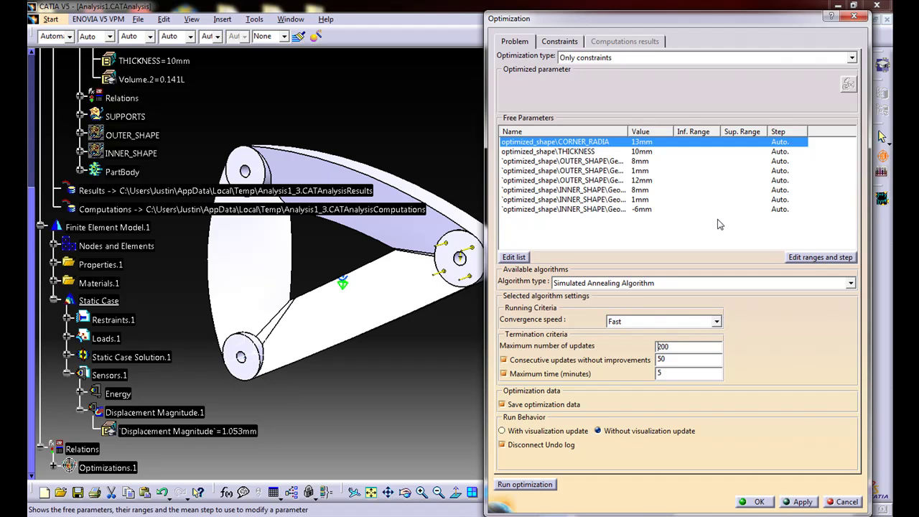
click(816, 256)
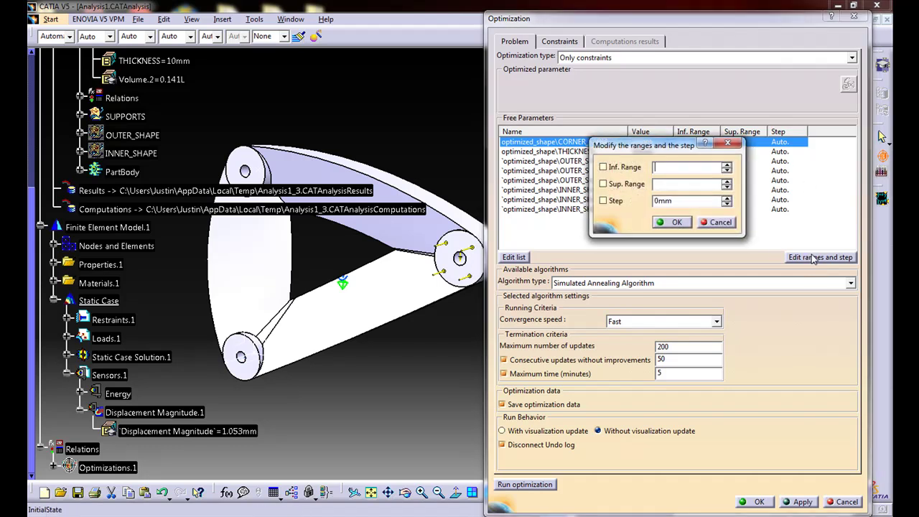
click(617, 169)
double_click(678, 167)
text(5mm)
key(Tab)
click(642, 185)
drag(676, 186, 648, 185)
text(30mm)
click(676, 223)
- Limit the THICKNESS free parameter to an inferior range of 3mm and a superior range of 30mm
click(580, 153)
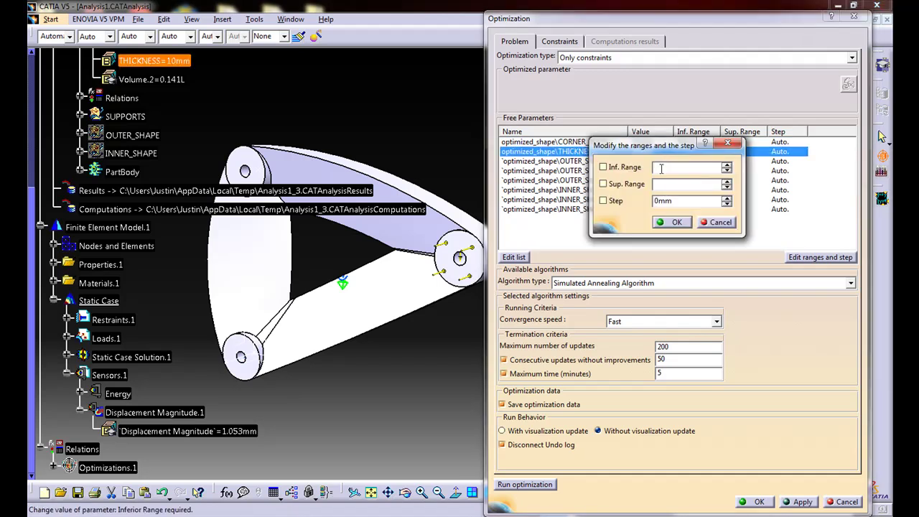
click(645, 166)
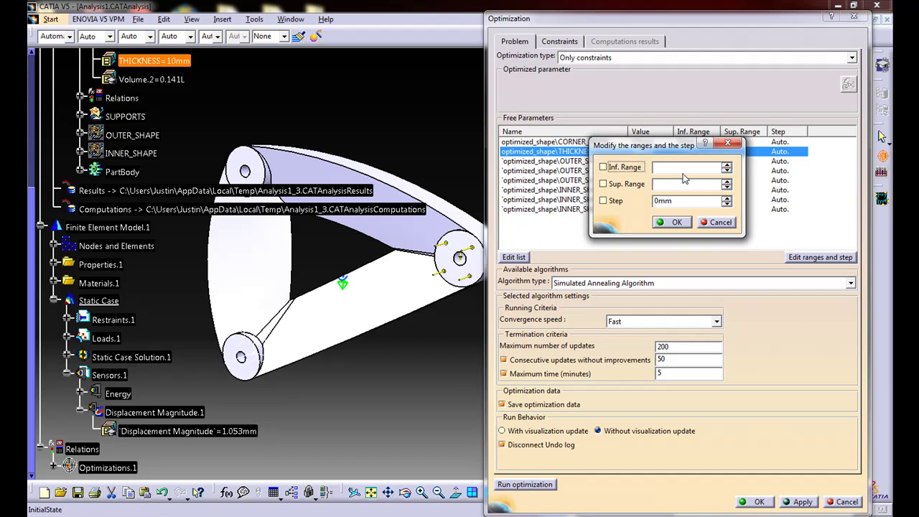
click(644, 167)
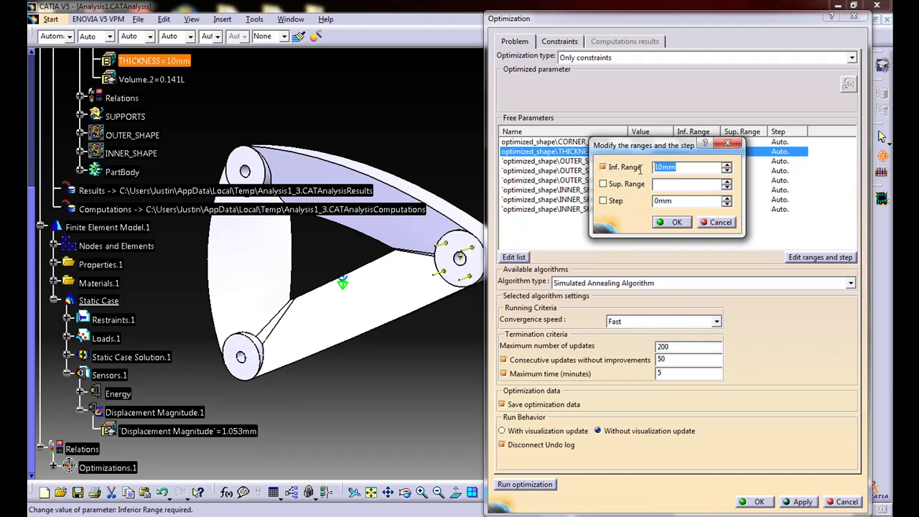
text(3)
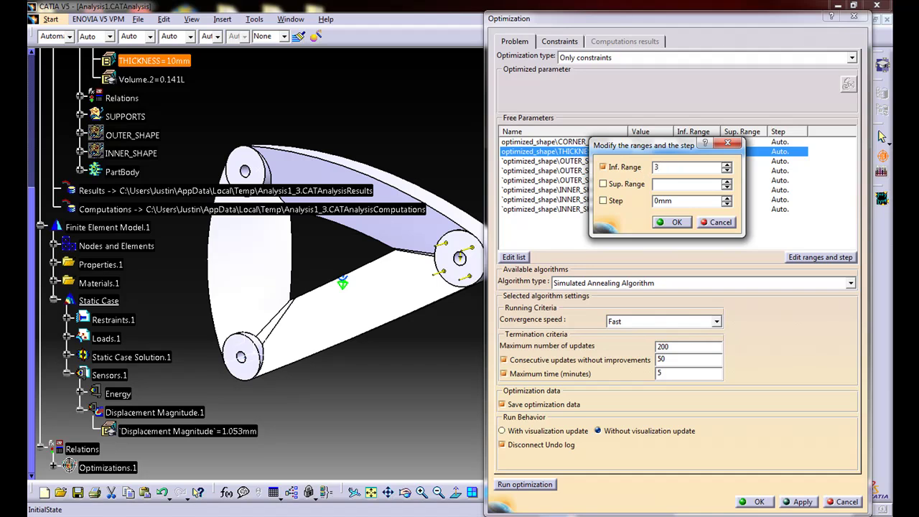
key(Tab)
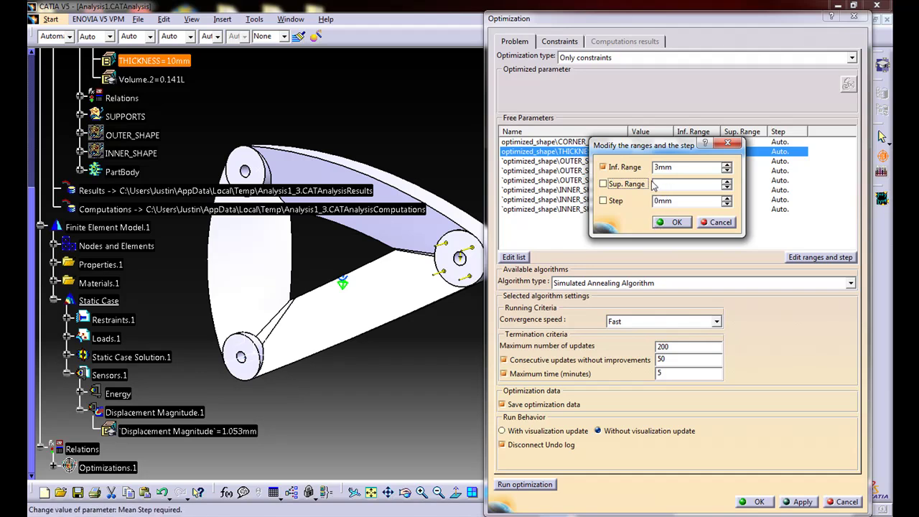
click(619, 185)
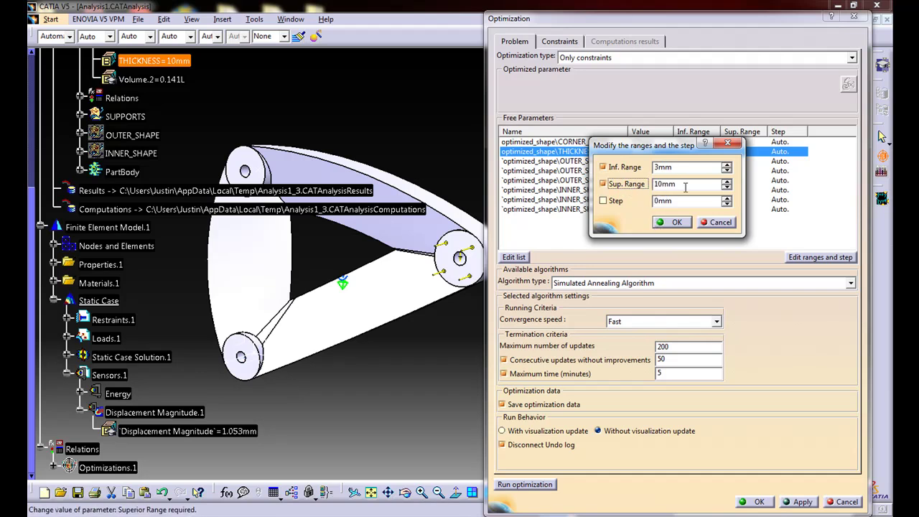
text(30)
key(Tab)
click(675, 222)
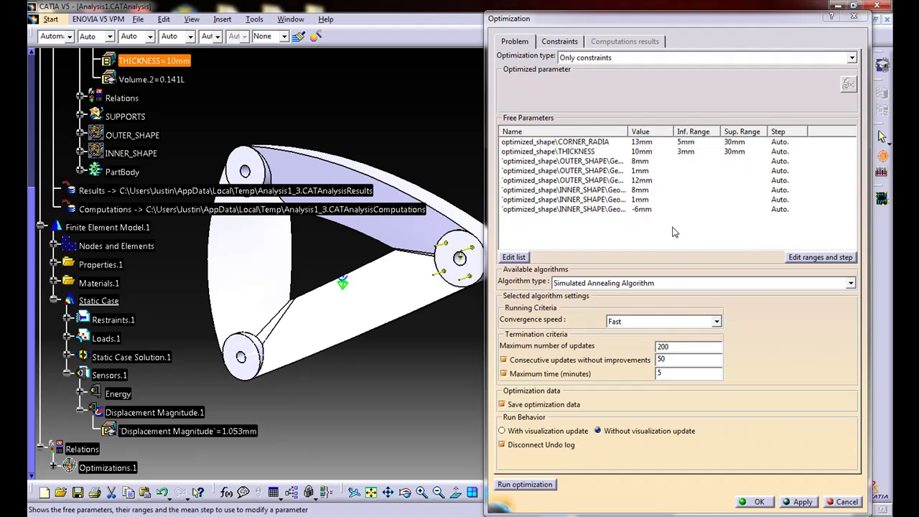
click(587, 162)
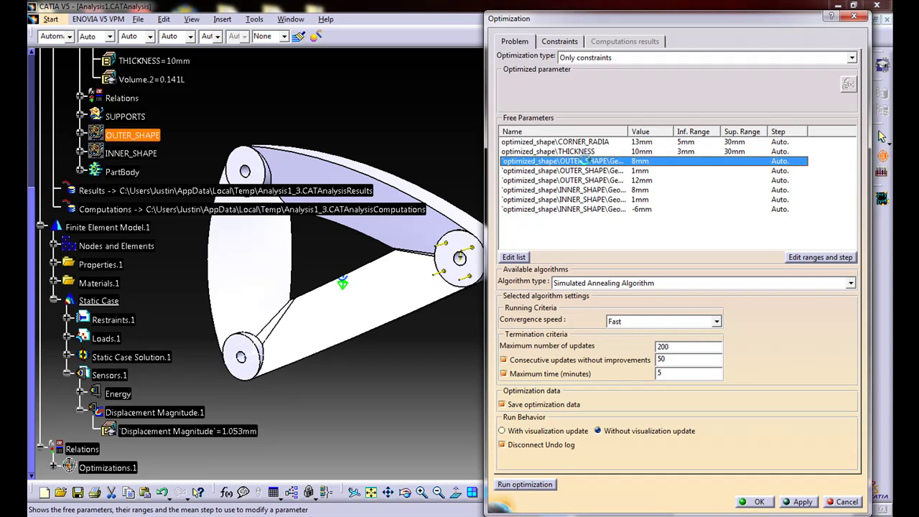
double_click(645, 164)
drag(644, 147, 653, 147)
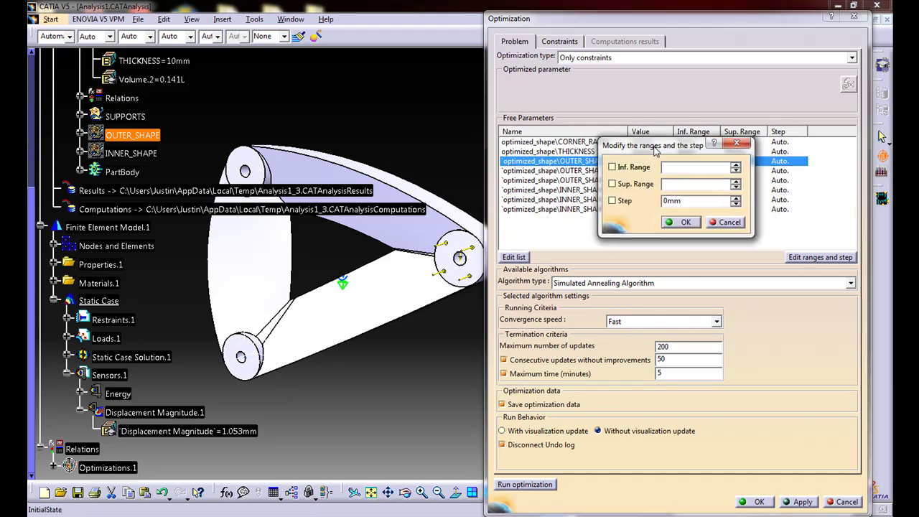
click(722, 221)
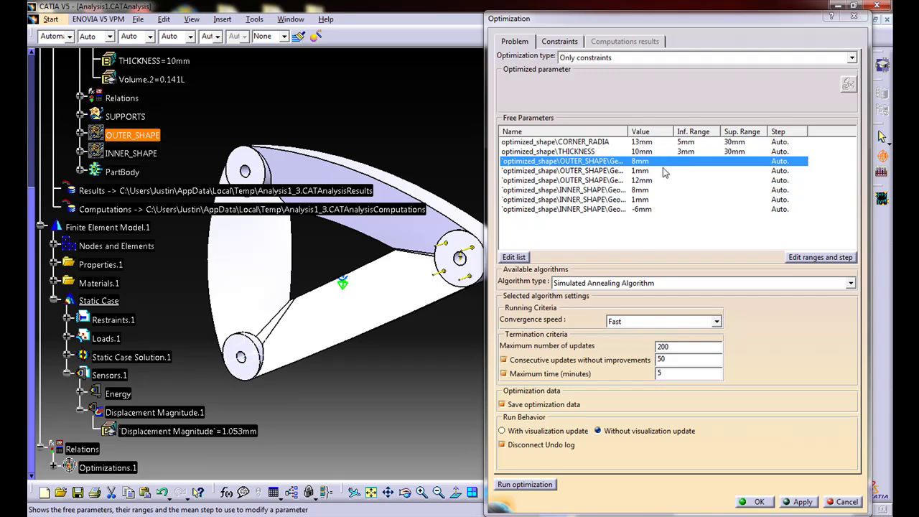
- Accept the optimization definition and expand Optimizations.1 in the tree down to Optimization.1
click(758, 502)
scroll(49, 377, down, 5)
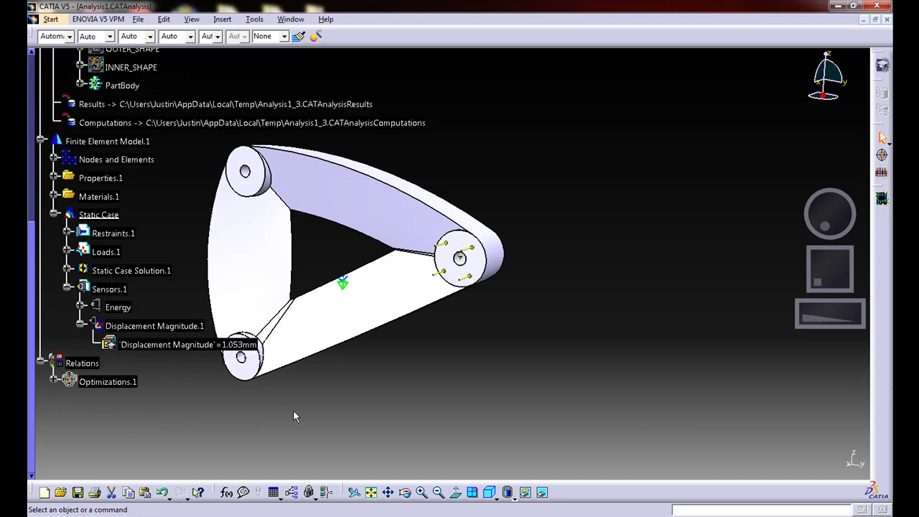
click(50, 381)
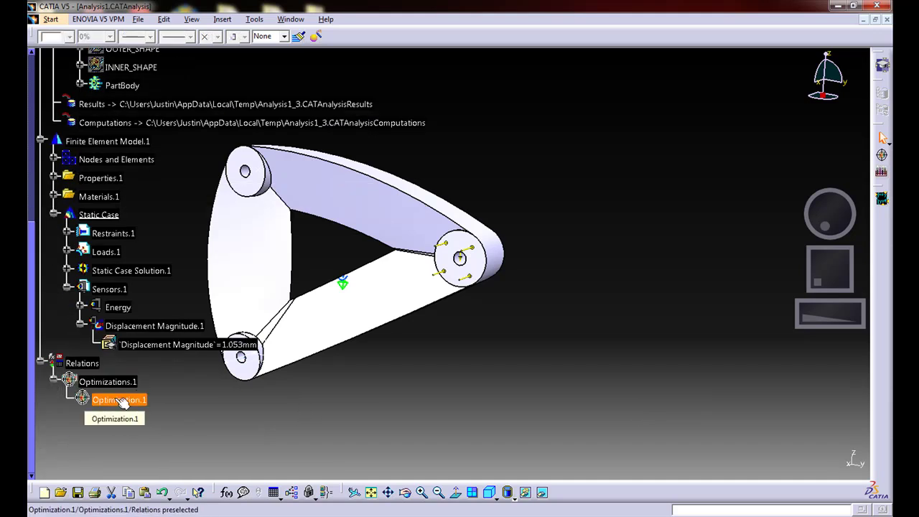
scroll(184, 305, up, 5)
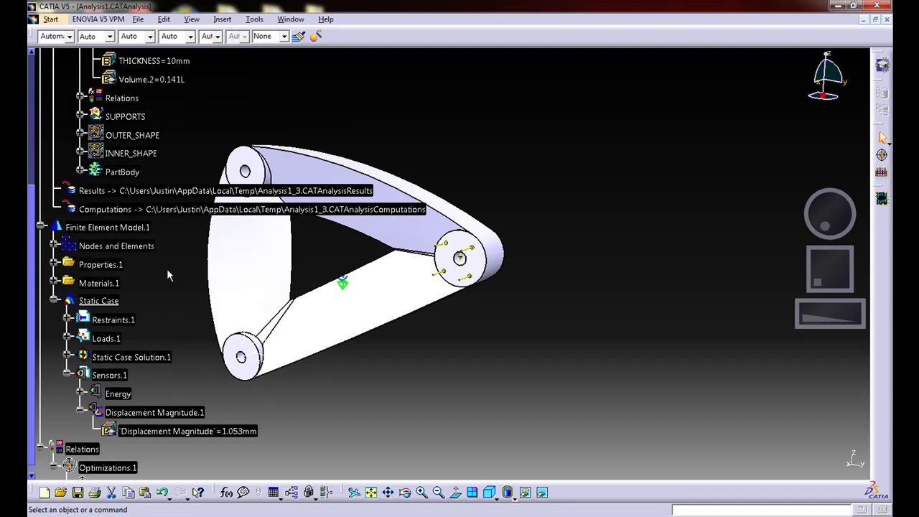
- Show the OUTER_SHAPE geometrical set and hide the PartBody so only the wireframe curves are displayed
right_click(134, 133)
click(173, 171)
middle_drag(320, 269, 457, 275)
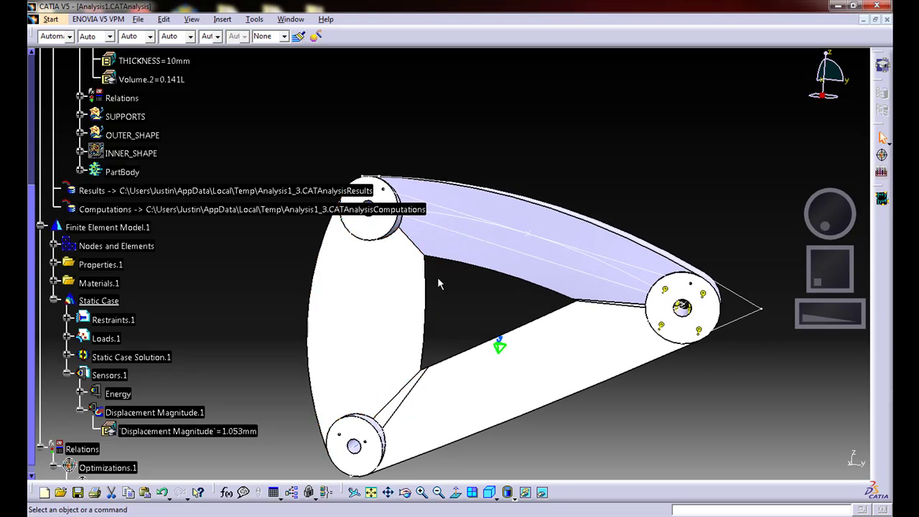
right_click(117, 172)
click(149, 214)
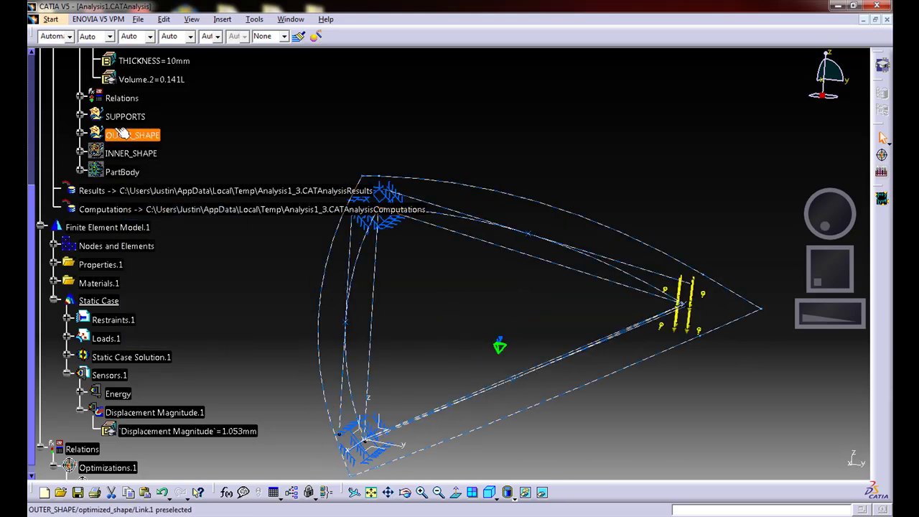
- Try offsetting OUTER_SHAPE's Parallel.1 by -13mm from Line.1 to explore its possible range
click(80, 134)
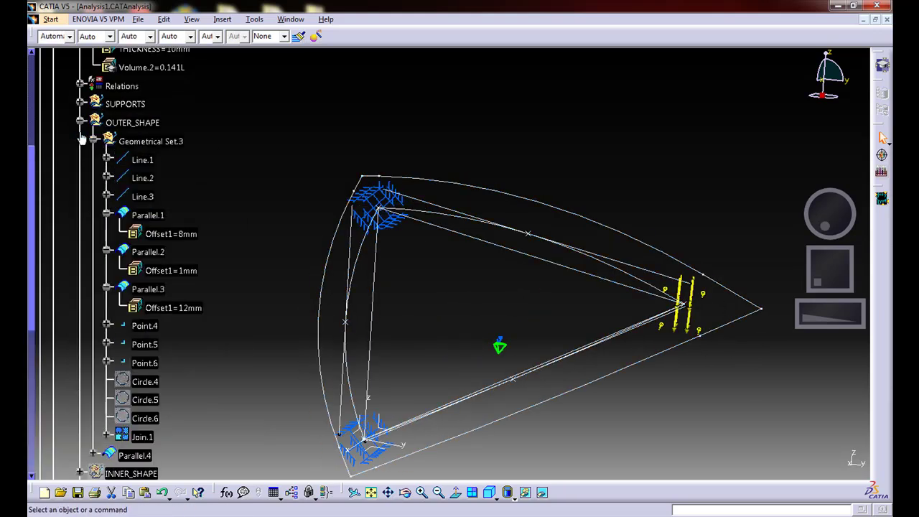
double_click(147, 215)
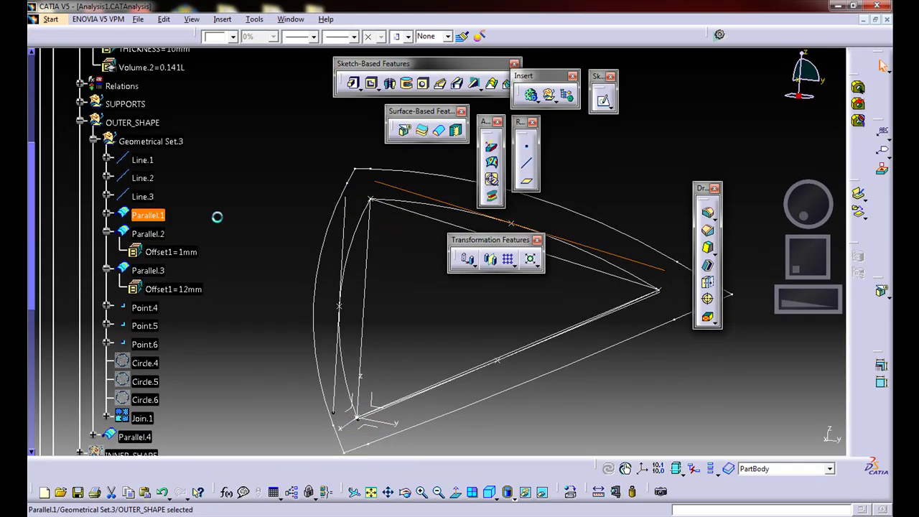
drag(490, 239, 650, 156)
middle_click(527, 298)
middle_drag(527, 298, 505, 319)
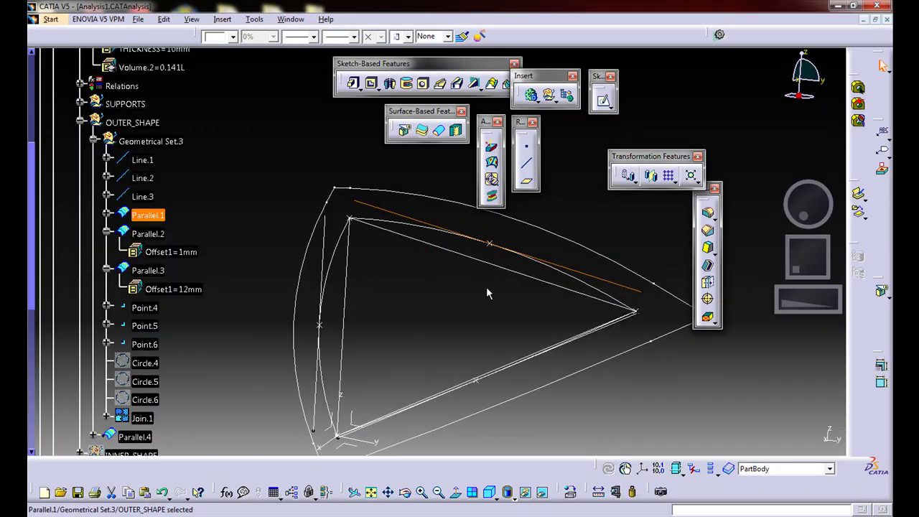
double_click(382, 208)
drag(507, 156, 638, 157)
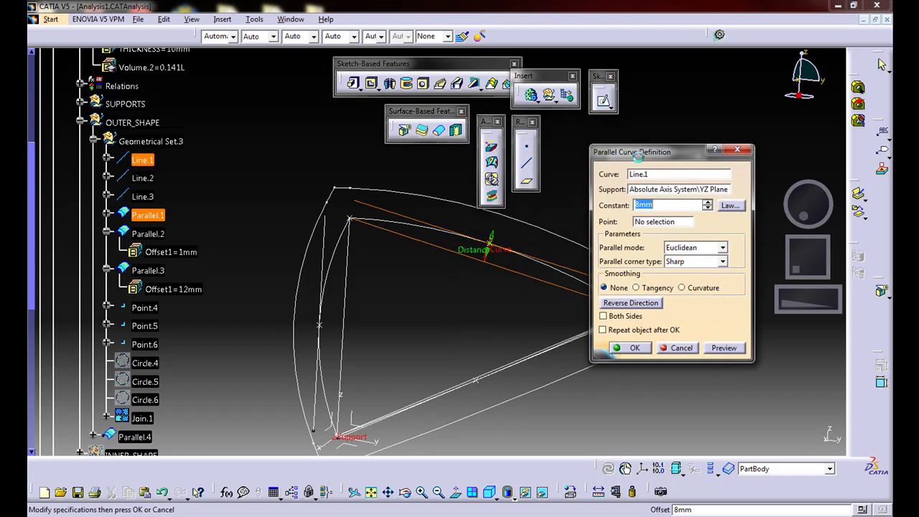
drag(493, 237, 471, 293)
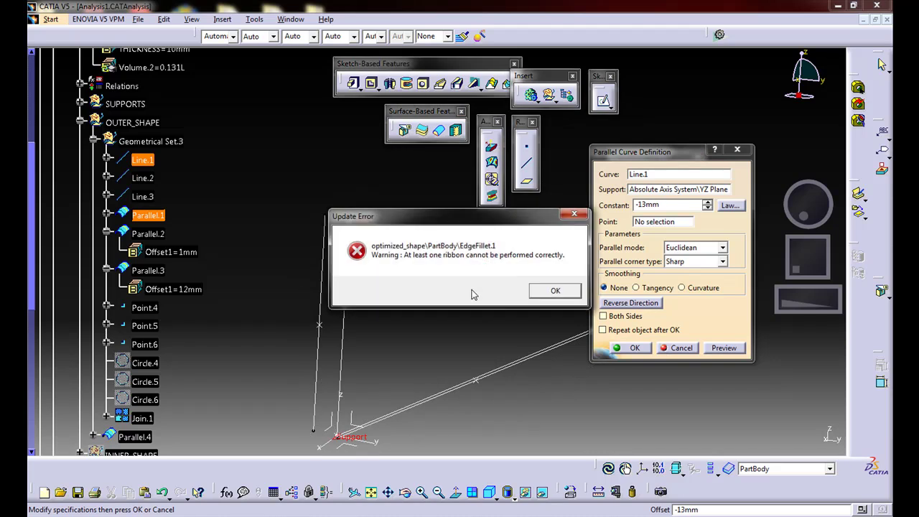
click(551, 291)
middle_drag(440, 288, 399, 285)
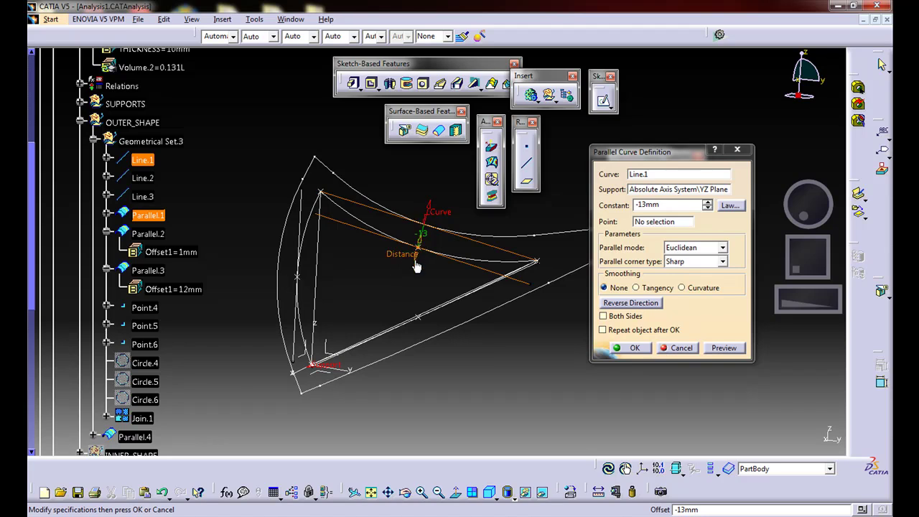
click(681, 349)
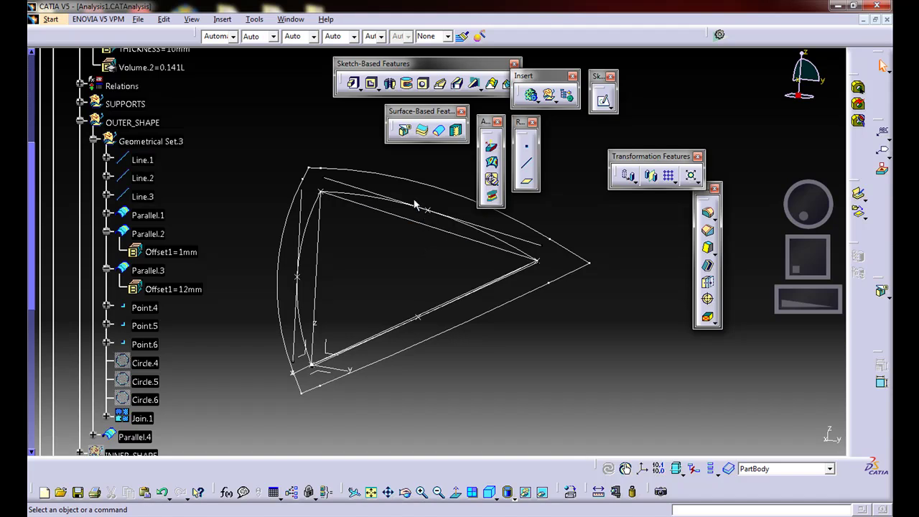
- Show the INNER_SHAPE geometrical set and collapse the OUTER_SHAPE branch
scroll(219, 325, down, 3)
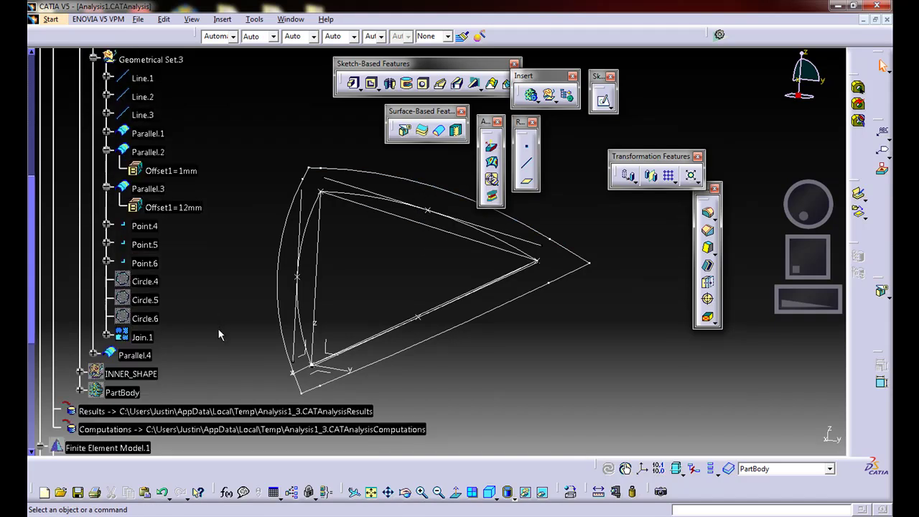
right_click(142, 377)
click(175, 166)
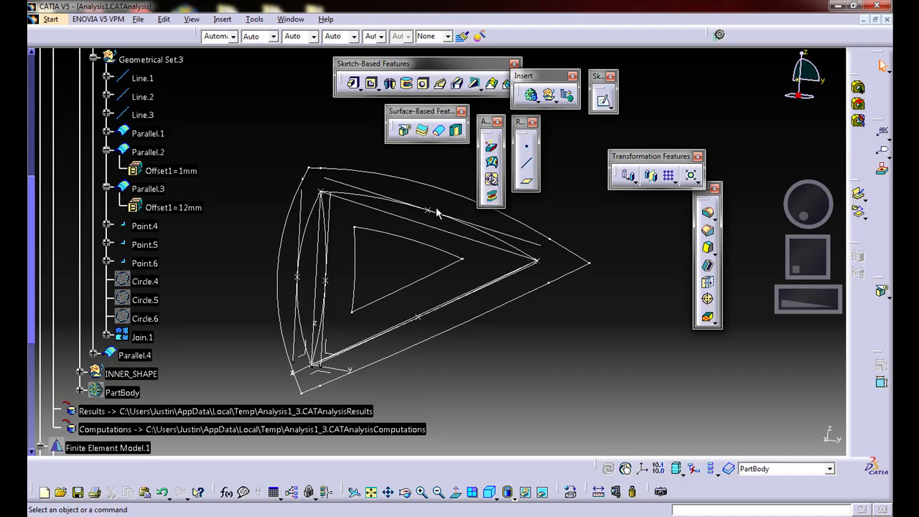
scroll(253, 324, up, 2)
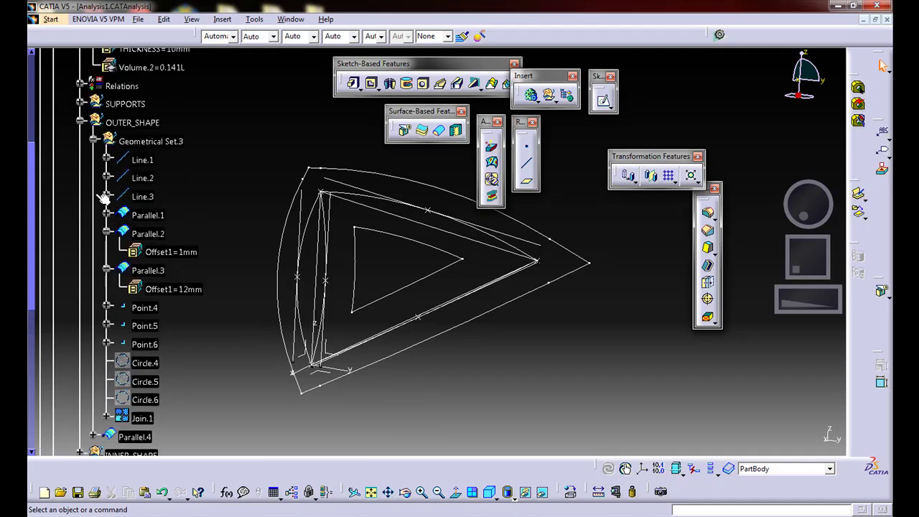
click(81, 122)
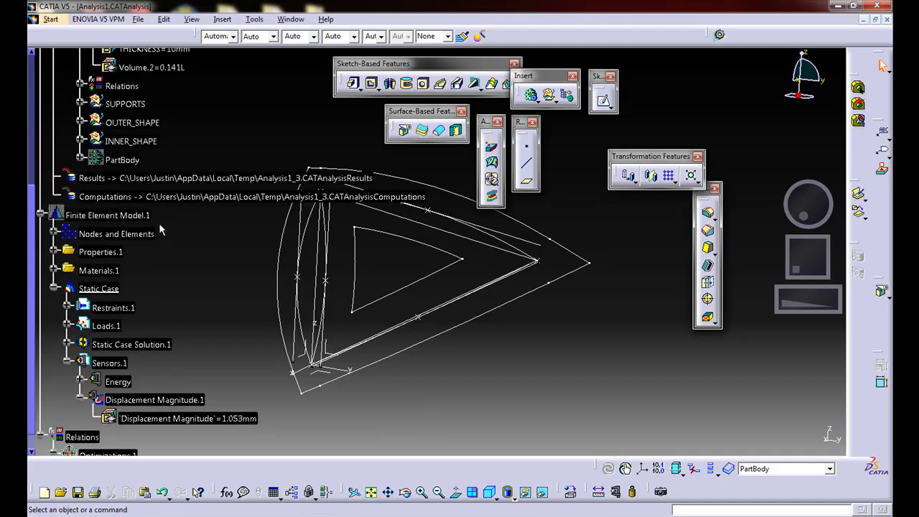
- Examine the parallel curve definition of Parallel.6 in INNER_SHAPE without changing it, and collapse the branch
click(81, 140)
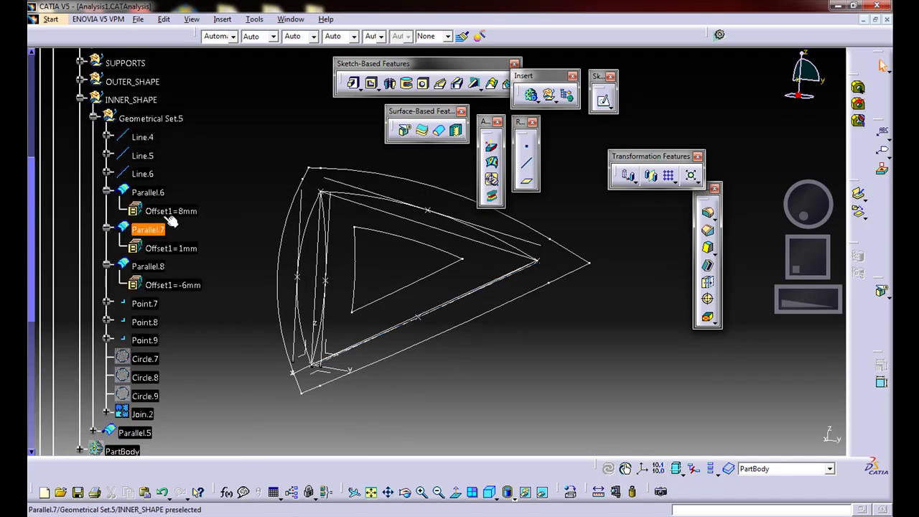
double_click(149, 193)
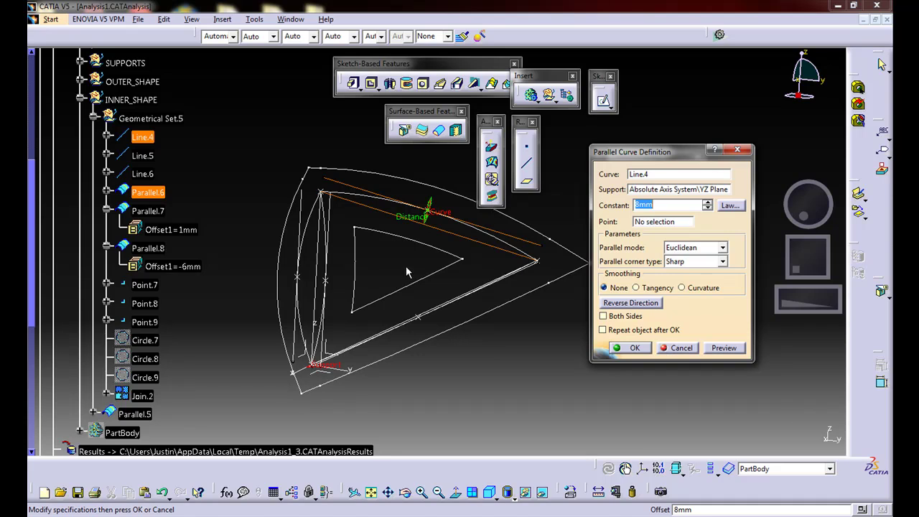
click(681, 349)
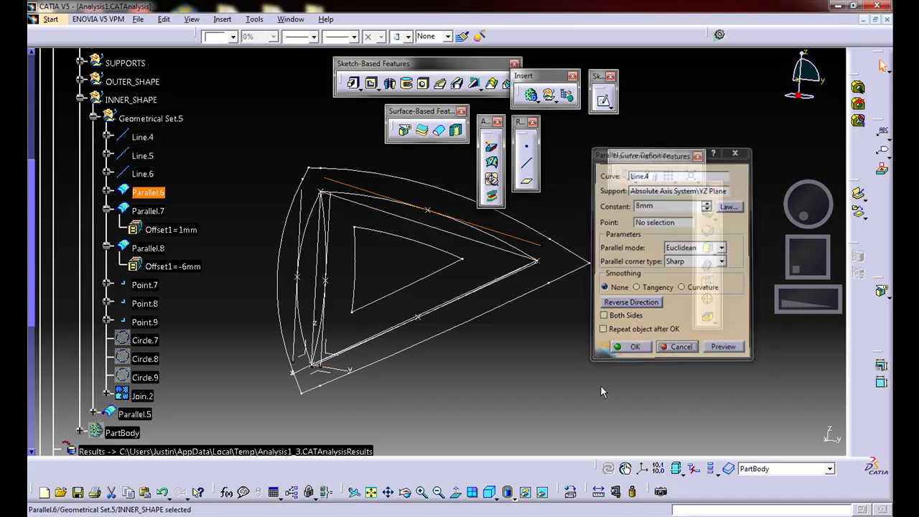
click(78, 99)
- Reopen Optimization.1, move its dialog clear of the tree, and widen the dialog and Name column to show full parameter names
scroll(182, 211, down, 2)
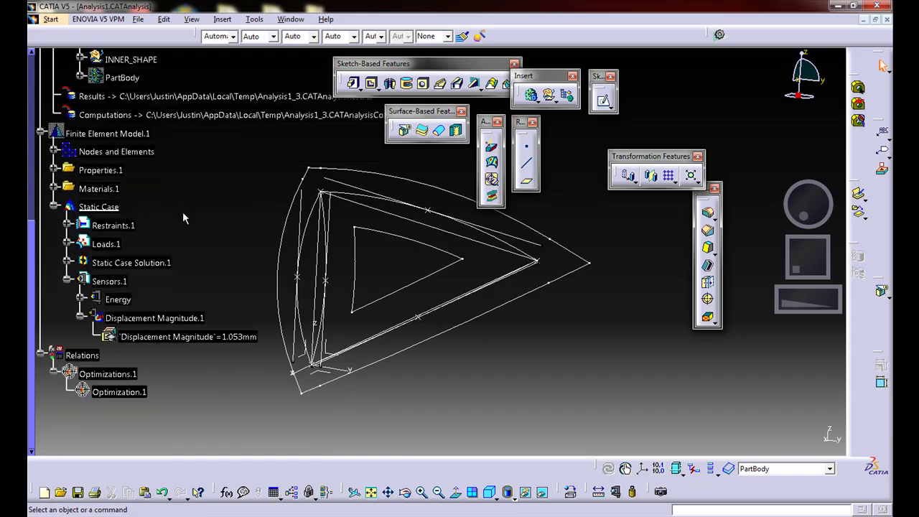
click(115, 392)
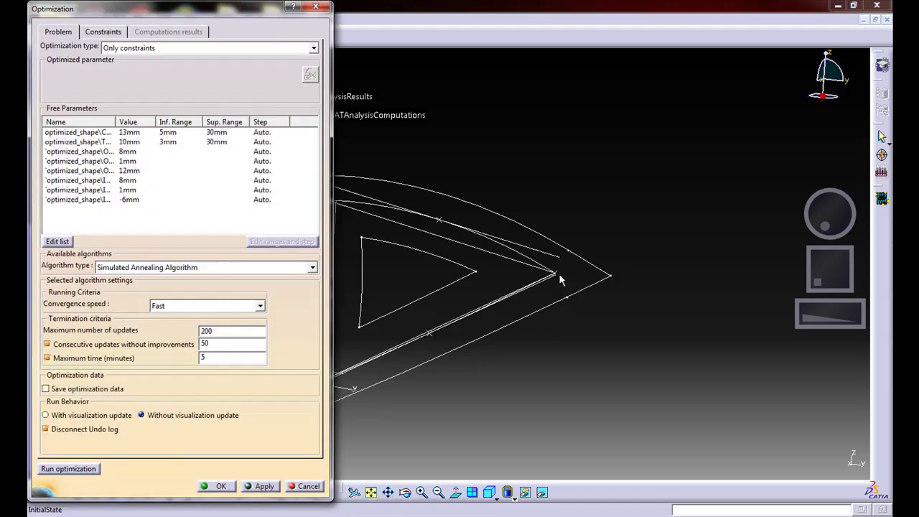
drag(254, 20, 722, 30)
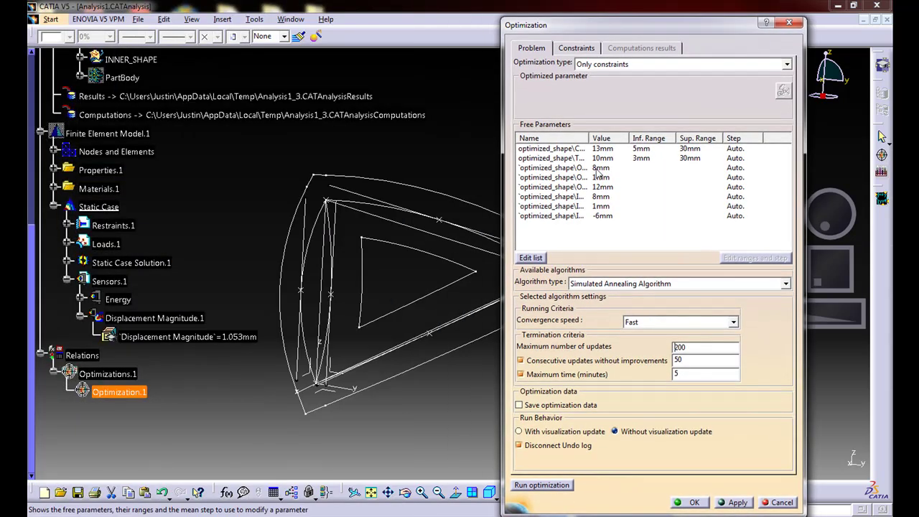
click(583, 168)
drag(589, 138, 626, 139)
drag(503, 152, 328, 150)
drag(451, 137, 569, 138)
- Limit the offset of OUTER_SHAPE's Parallel.1 to an inferior range of -5mm and a superior range of 30mm
click(747, 259)
click(634, 170)
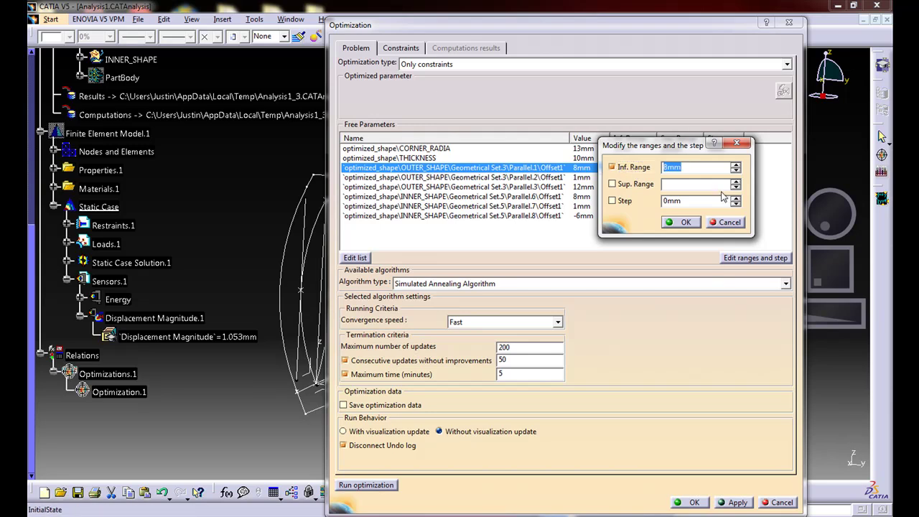
text(-5)
key(Tab)
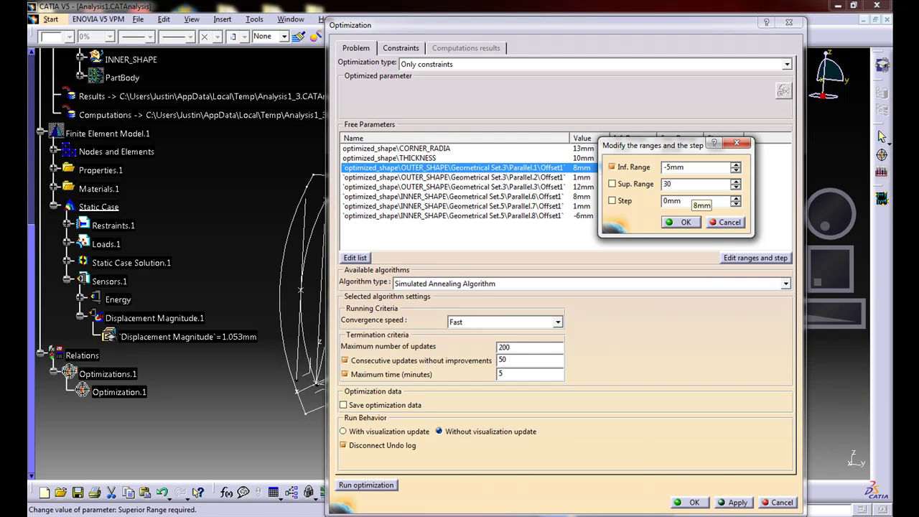
key(Tab)
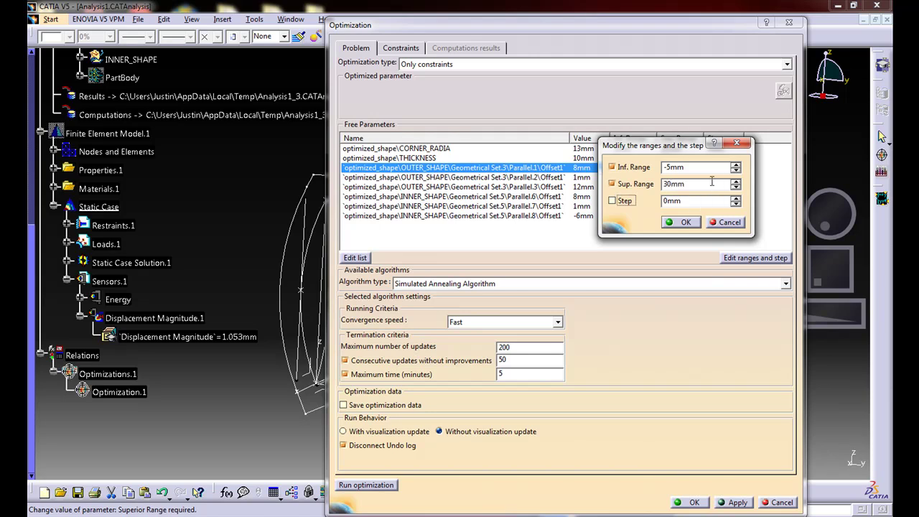
click(680, 222)
- Limit the offset of OUTER_SHAPE's Parallel.2 to a range from -5mm to 30mm
double_click(576, 181)
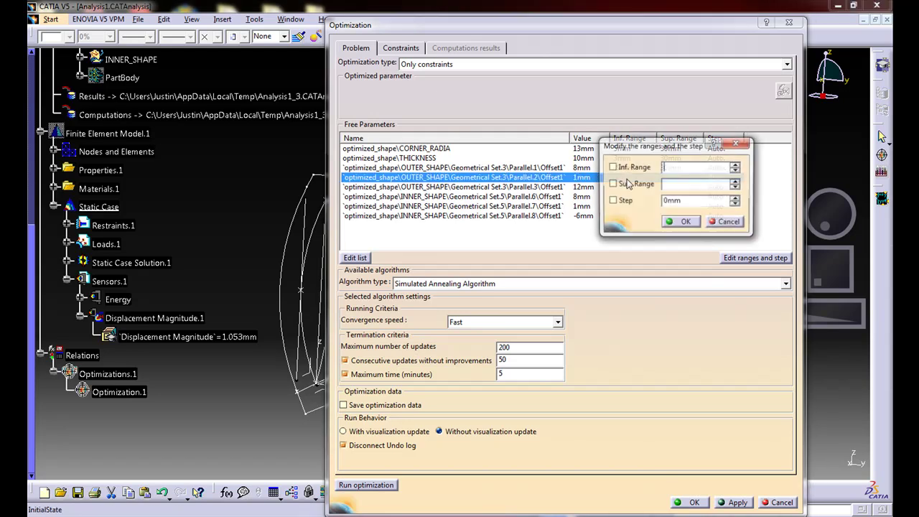
text(-)
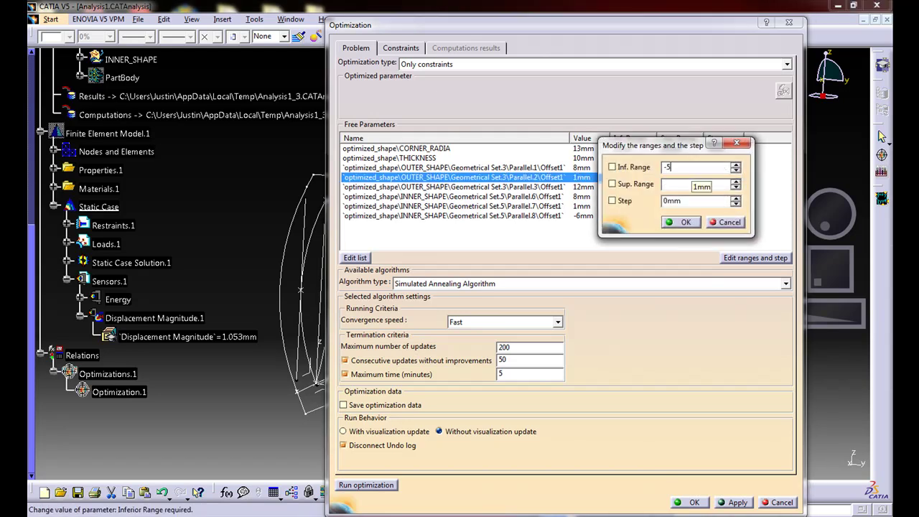
text(5)
key(Tab)
text(30)
key(Tab)
click(680, 221)
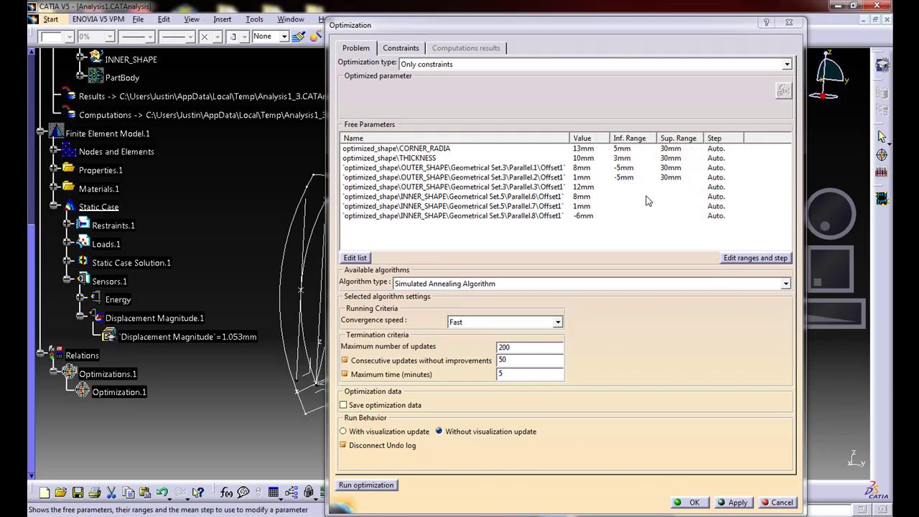
- Limit the offset of OUTER_SHAPE's Parallel.3 to a range from -5mm to 30mm
double_click(600, 187)
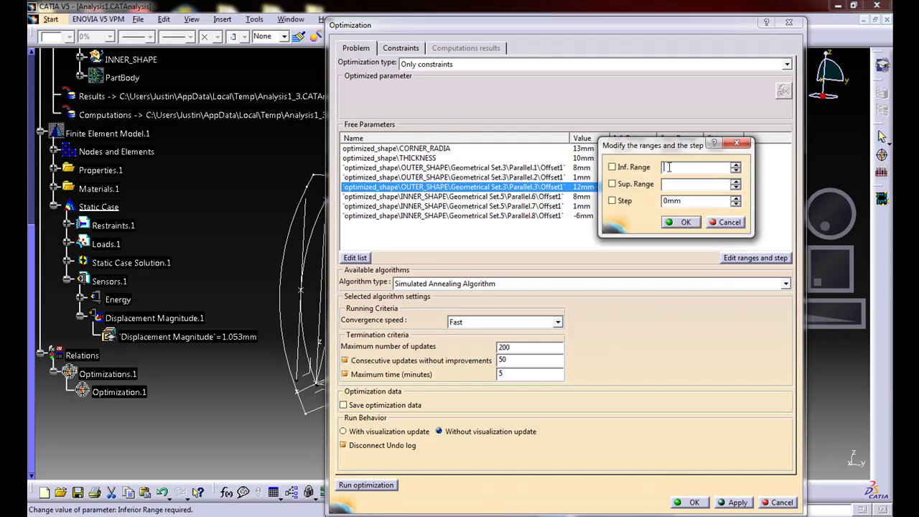
text(-5)
key(Tab)
text(30)
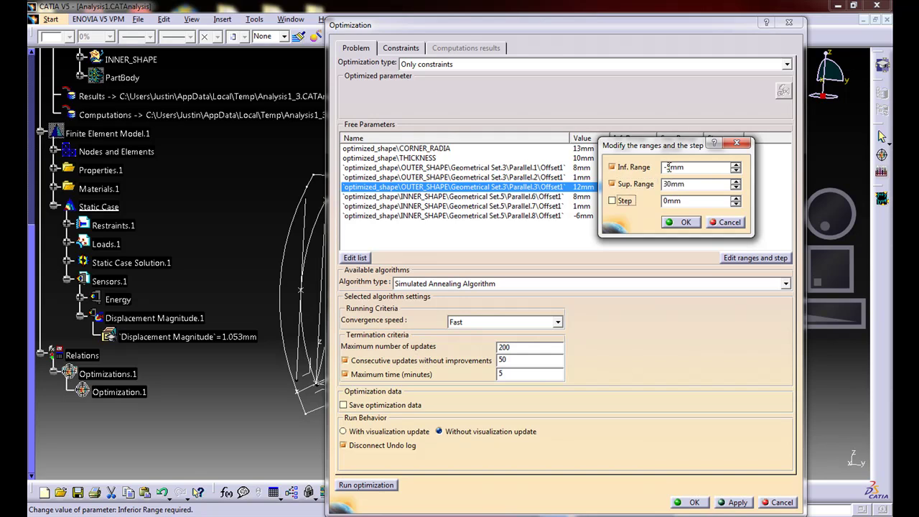
click(680, 222)
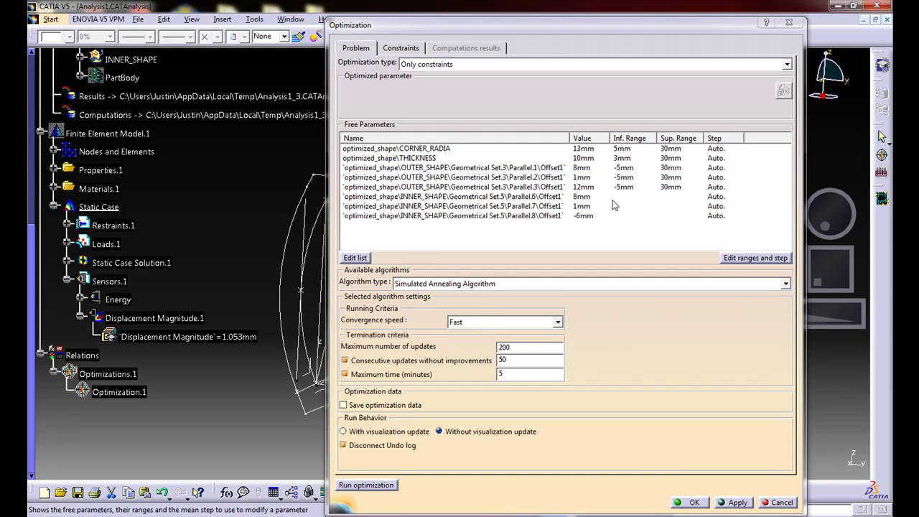
- Shrink and move the Optimization dialog, and limit the offset of INNER_SHAPE's Parallel.6 to a range from -15mm to 5mm, accepting the parameter update
drag(324, 147, 356, 147)
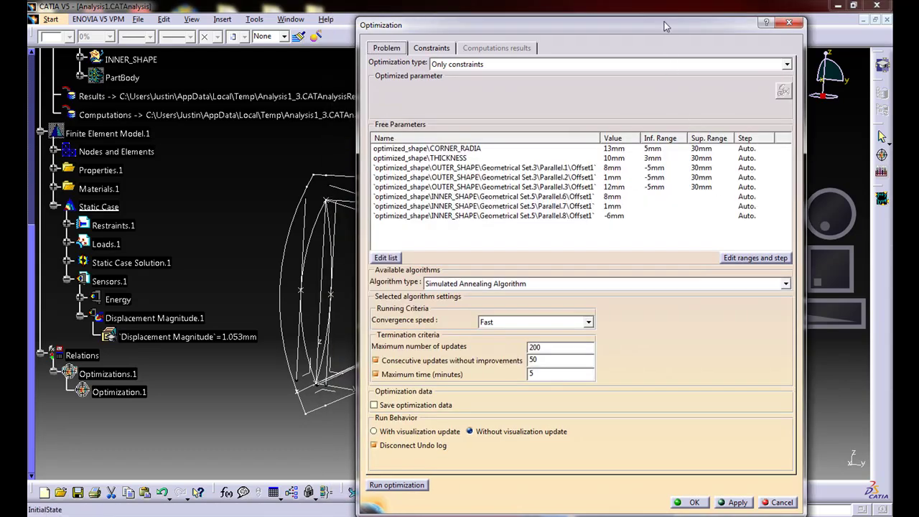
mouse_move(662, 29)
mouse_down()
mouse_move(665, 49)
mouse_move(673, 38)
mouse_up()
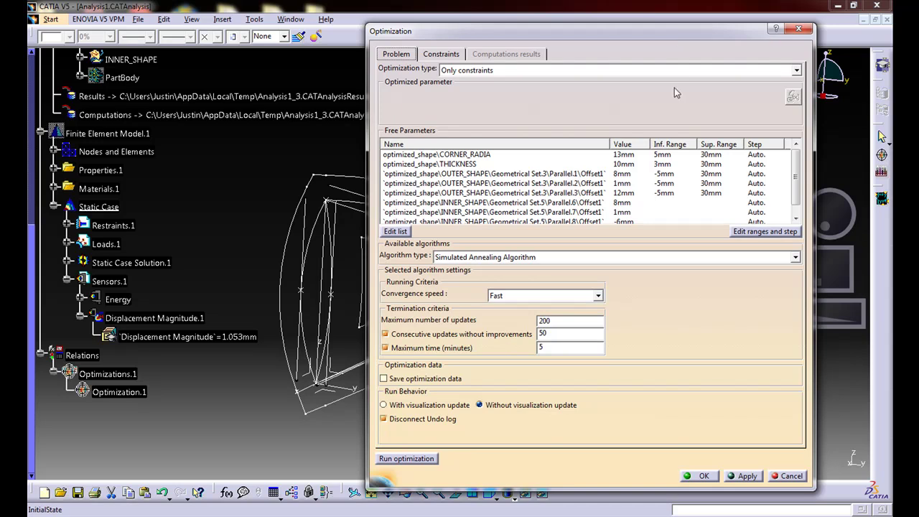
click(795, 217)
double_click(633, 194)
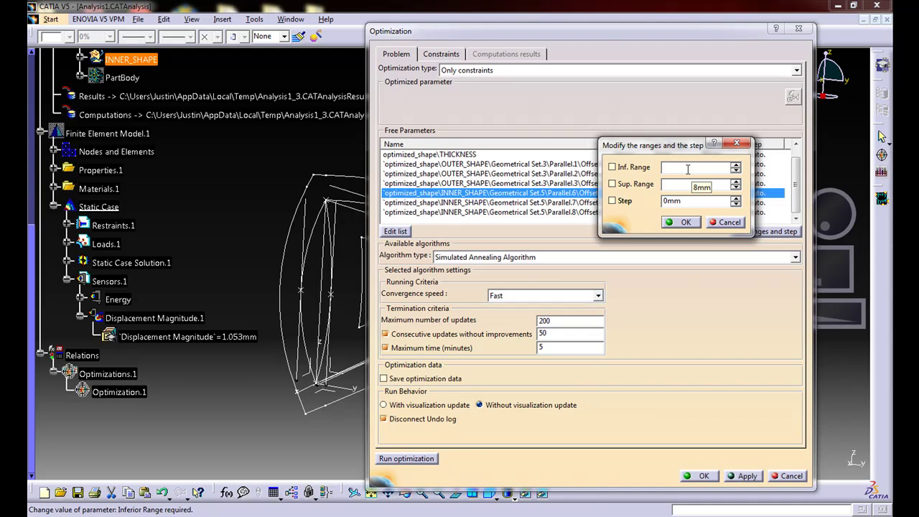
key(Tab)
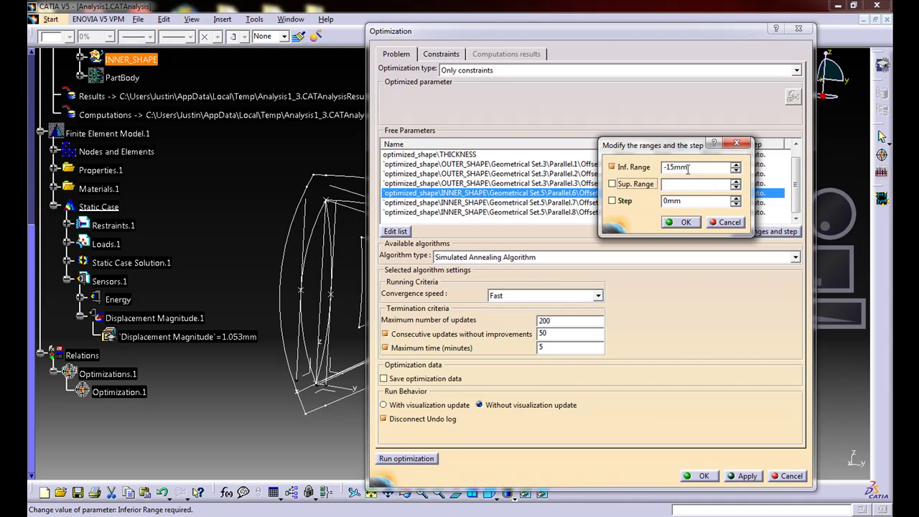
key(Tab)
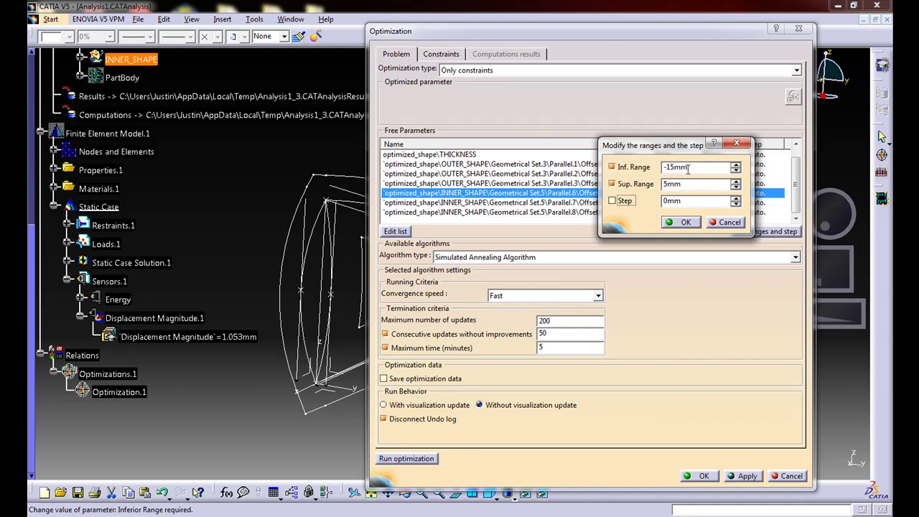
click(684, 222)
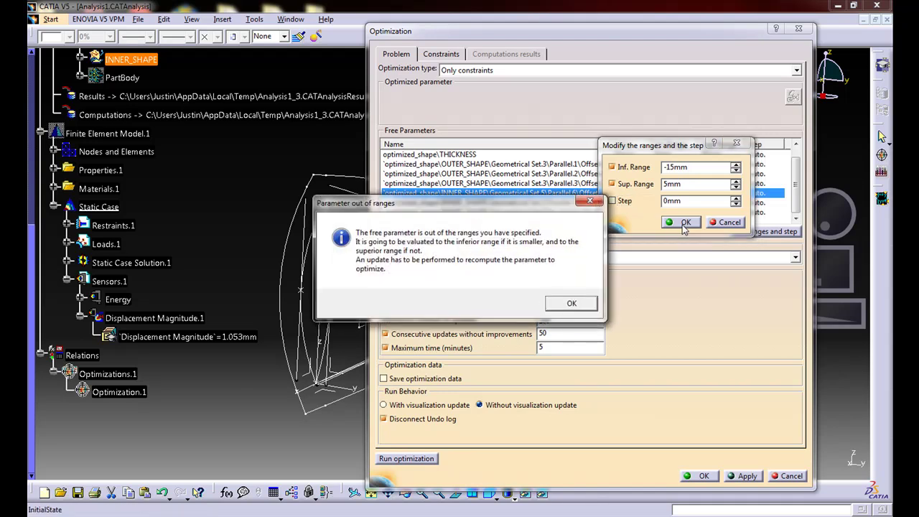
click(571, 303)
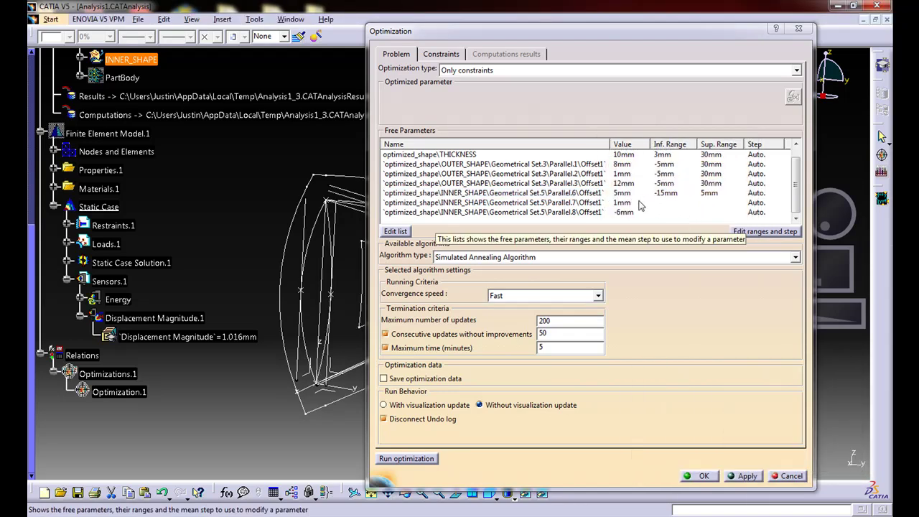
- Move the Optimization dialog clear of the geometry and limit the offset of INNER_SHAPE's Parallel.7 to a range from -15mm to 5mm
click(506, 30)
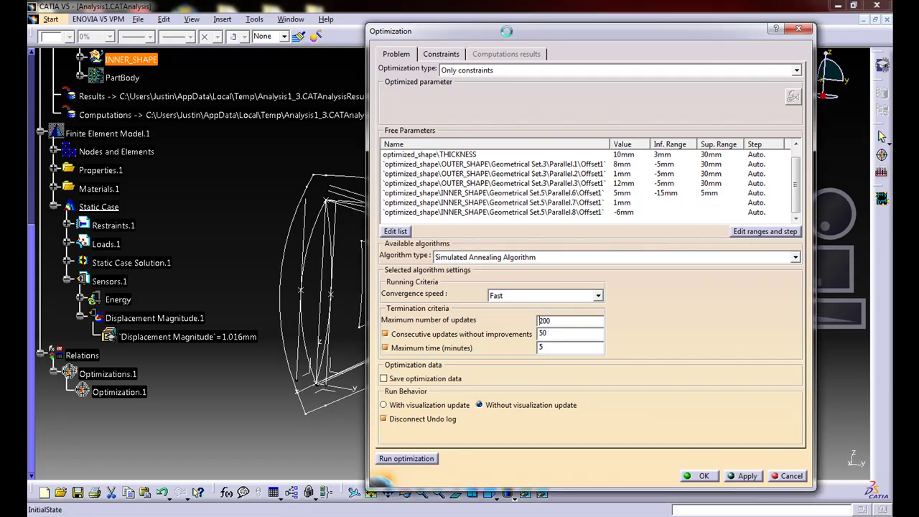
drag(505, 31, 551, 33)
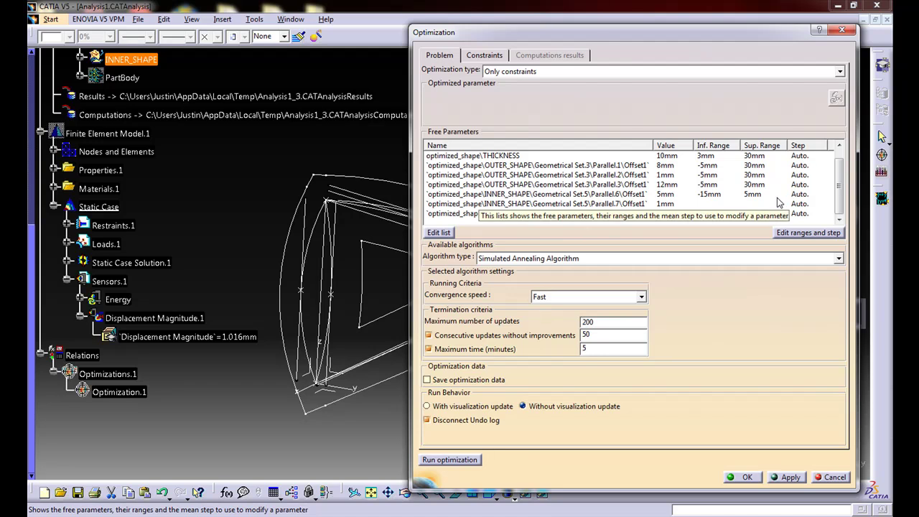
double_click(674, 204)
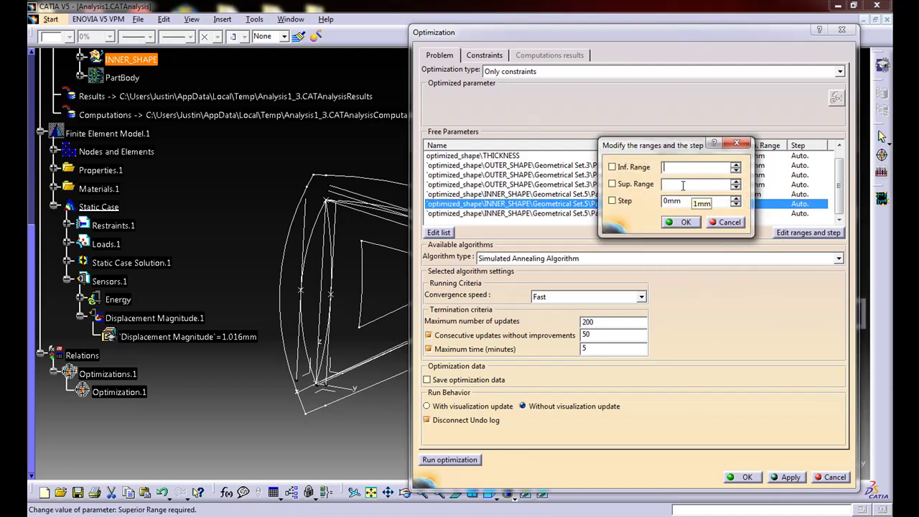
click(678, 184)
text(5mm)
key(Tab)
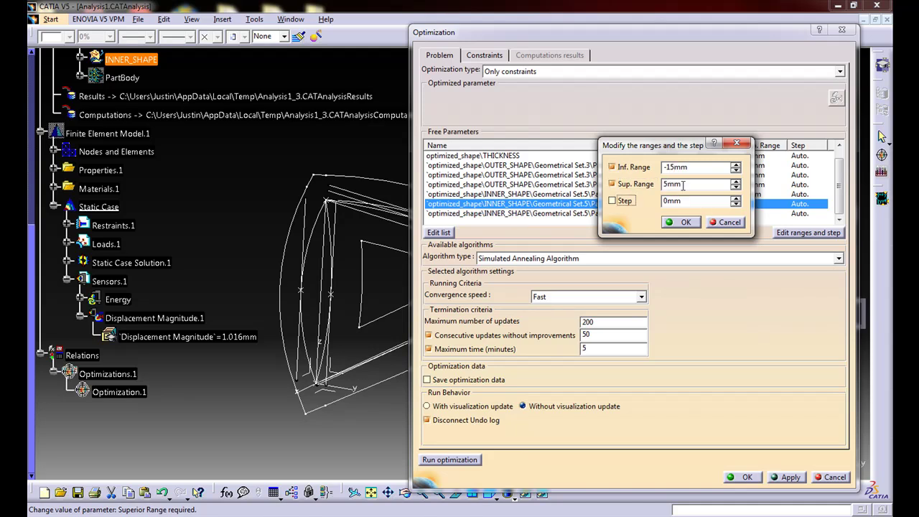
click(678, 222)
- Limit the offset of INNER_SHAPE's Parallel.8 to a range from -15mm to 5mm
double_click(679, 213)
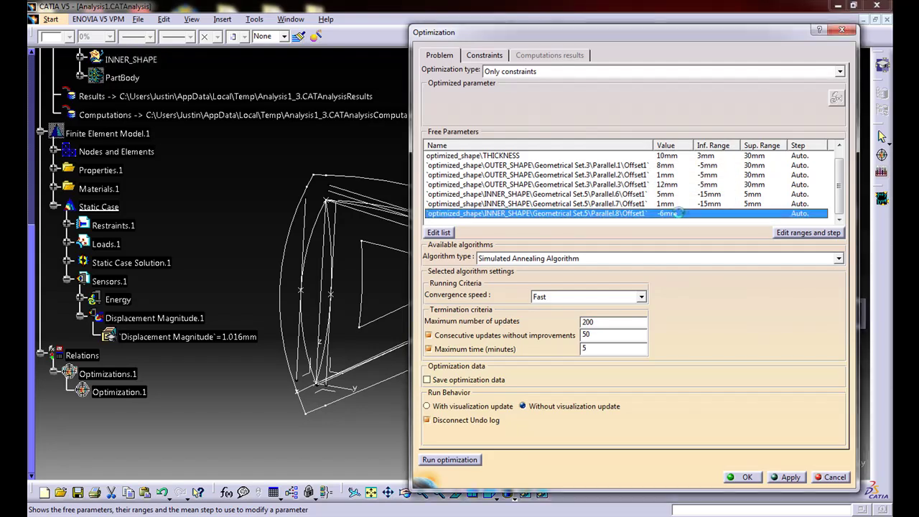
text(-15)
click(684, 185)
text(5)
key(Tab)
click(678, 222)
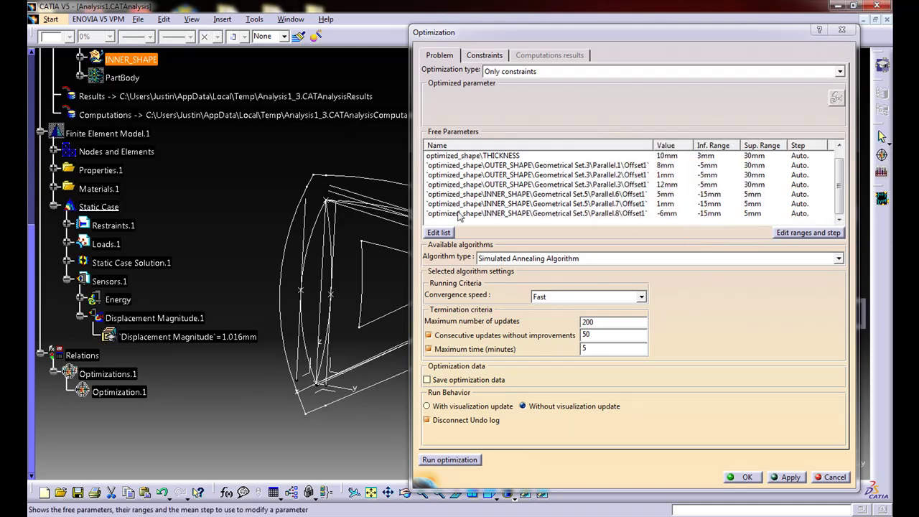
- Set the Simulated Annealing convergence speed to Slow and the maximum time to 1 minute
middle_drag(280, 239, 408, 247)
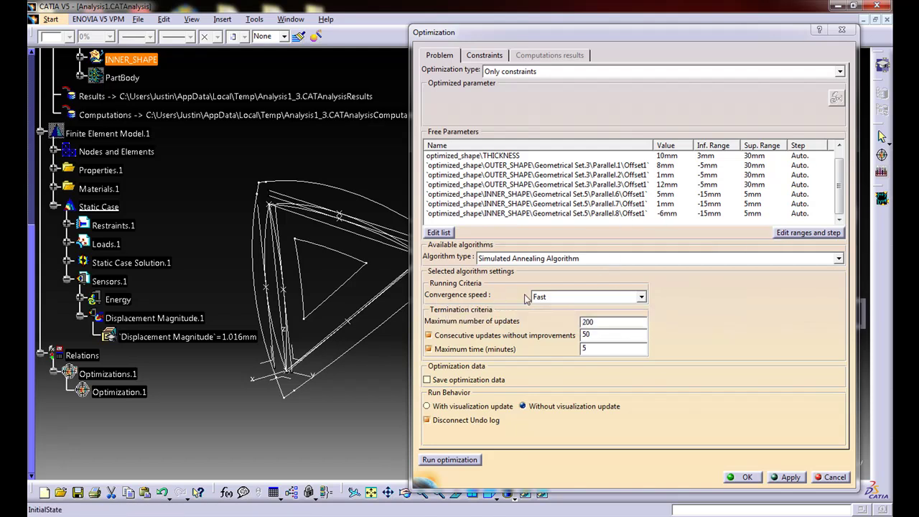
click(574, 297)
click(570, 310)
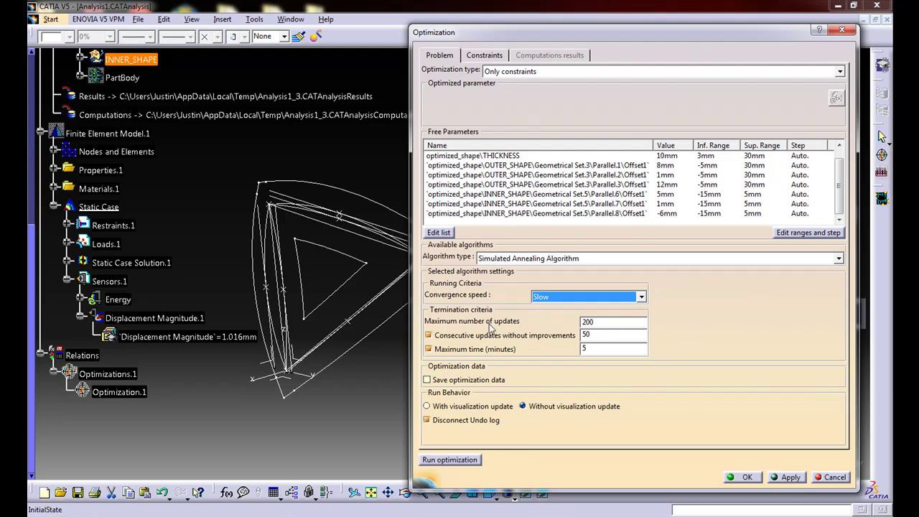
click(599, 333)
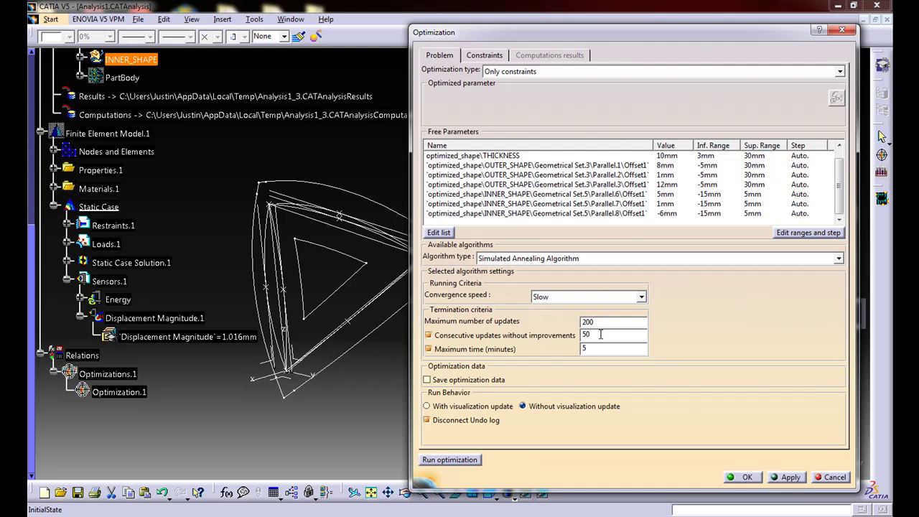
click(600, 348)
drag(601, 347, 565, 361)
text(1)
- Enable saving of optimization data, choose running with visualization update, and accept the optimization settings
click(426, 380)
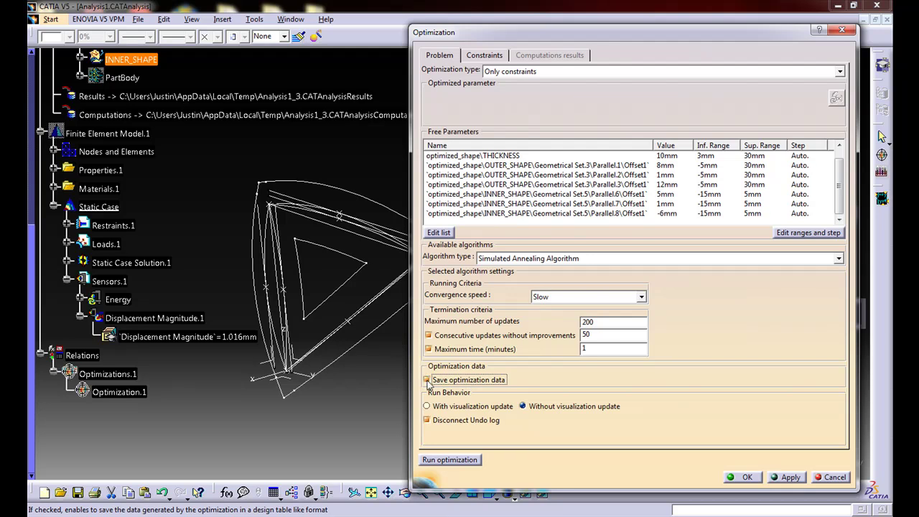
click(439, 406)
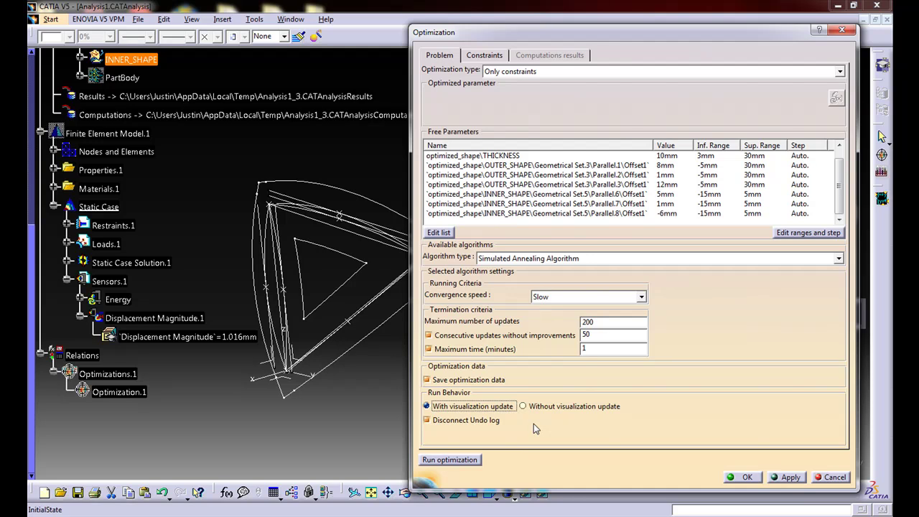
click(743, 477)
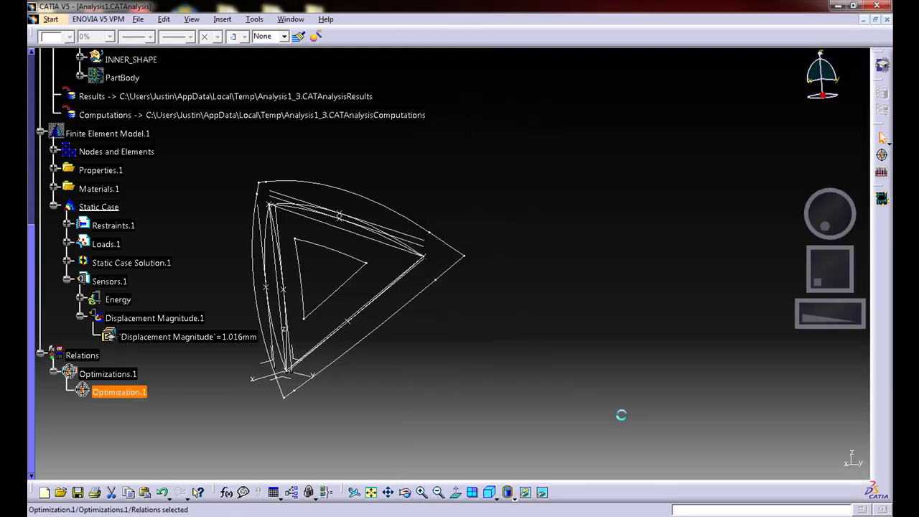
- Collapse the Link.1 branch under Links Manager.1 to shorten the specification tree
scroll(196, 397, up, 3)
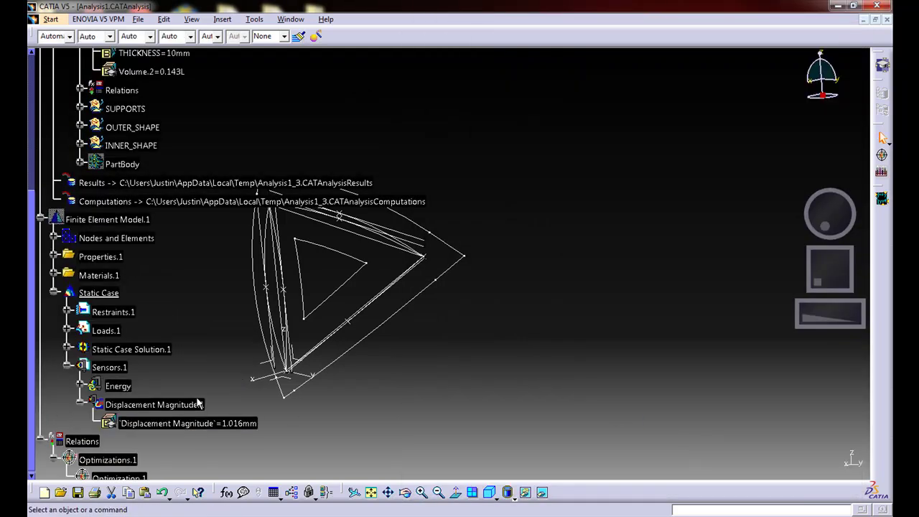
scroll(179, 184, up, 6)
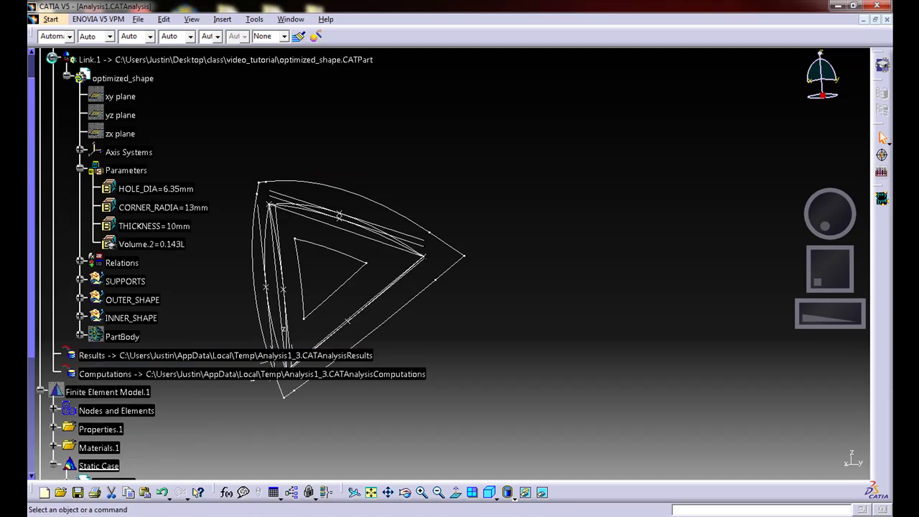
click(53, 60)
scroll(130, 115, up, 3)
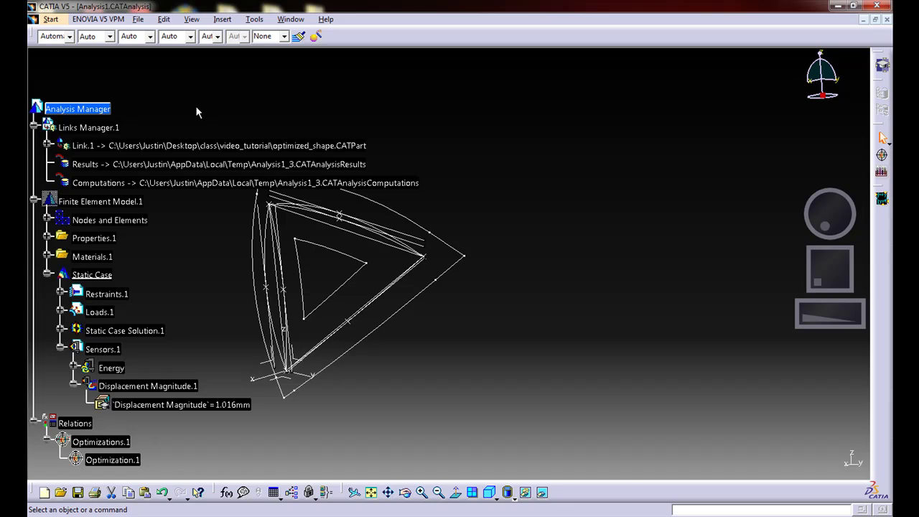
- Save Analysis1 together with its linked documents, and review the files' names and locations in Save Management
key(ctrl+s)
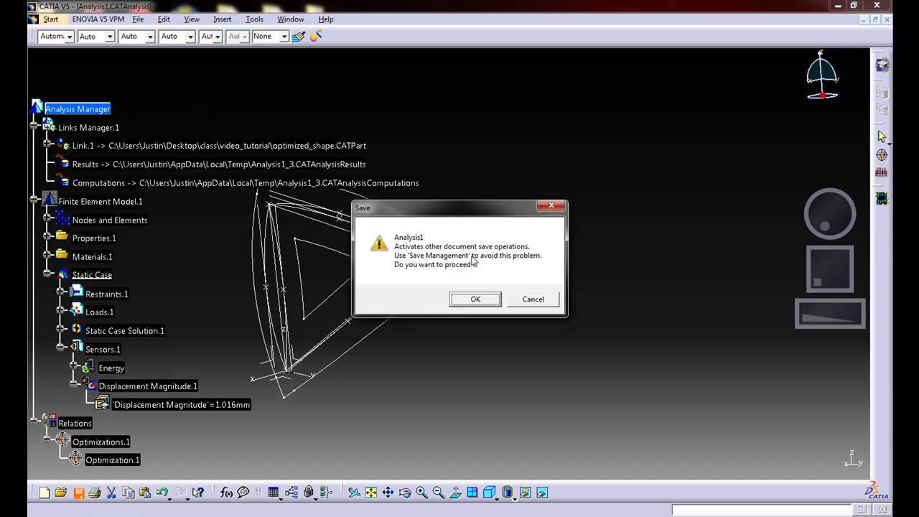
click(476, 299)
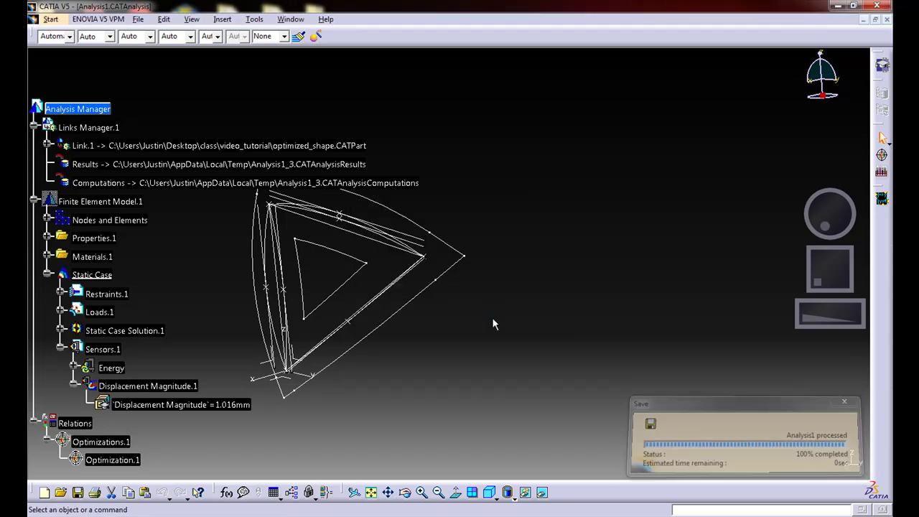
click(138, 19)
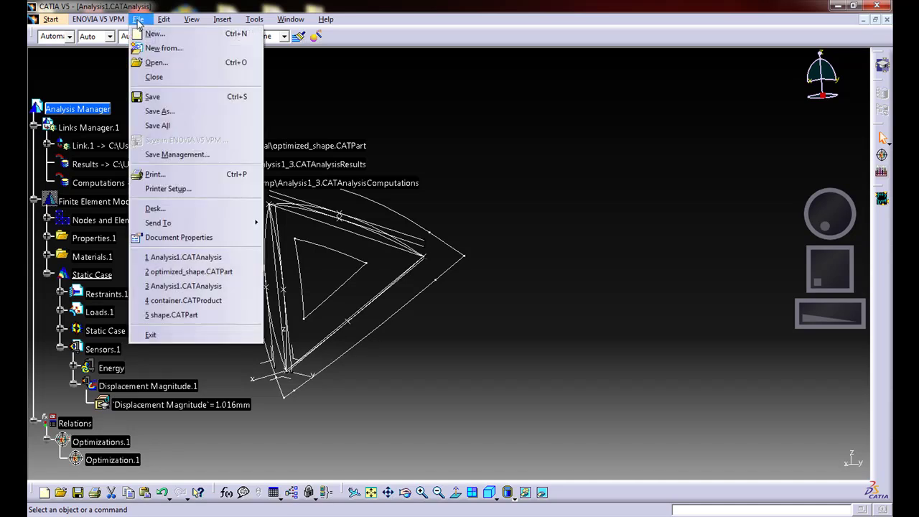
click(170, 154)
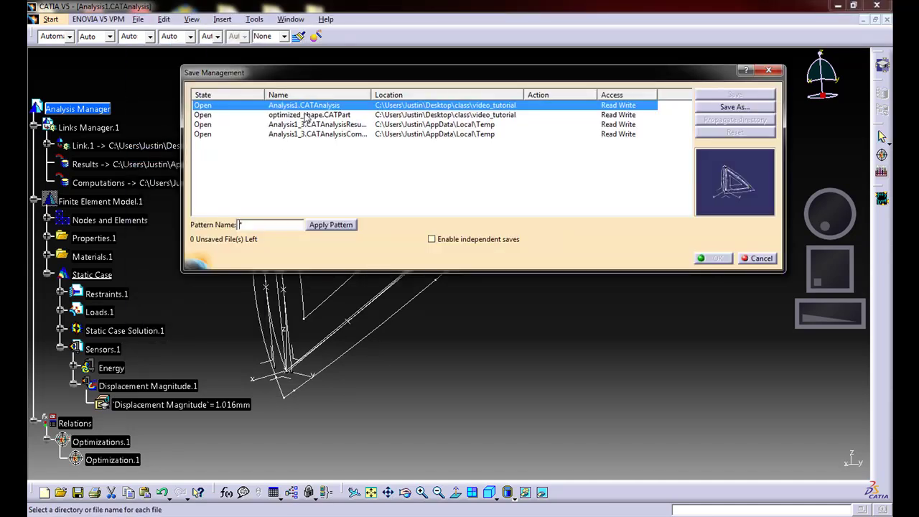
drag(785, 138, 826, 136)
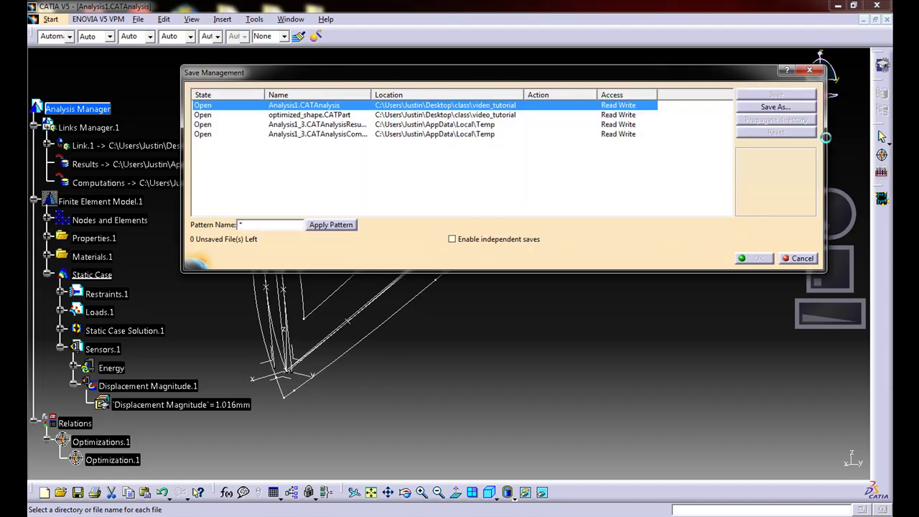
drag(372, 94, 408, 94)
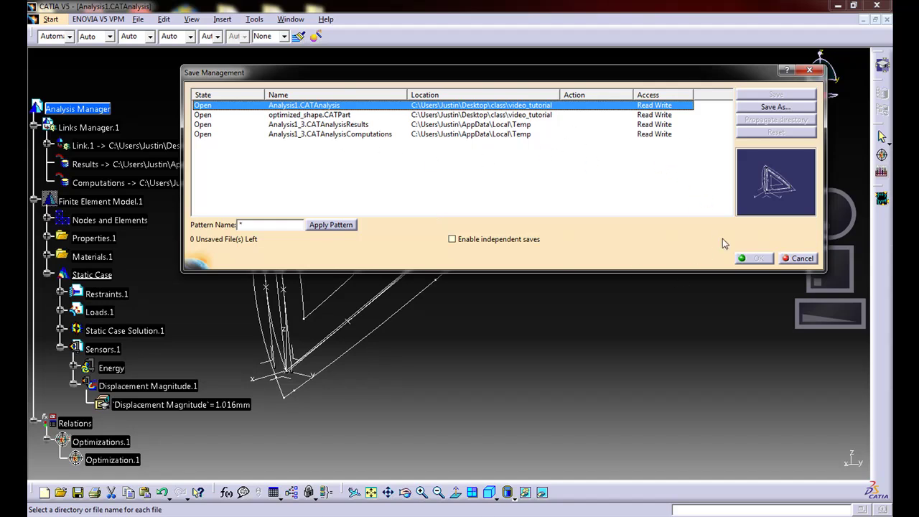
click(793, 258)
- Expand Link.1 and show the hidden PartBody of optimized_shape
middle_drag(560, 291, 632, 285)
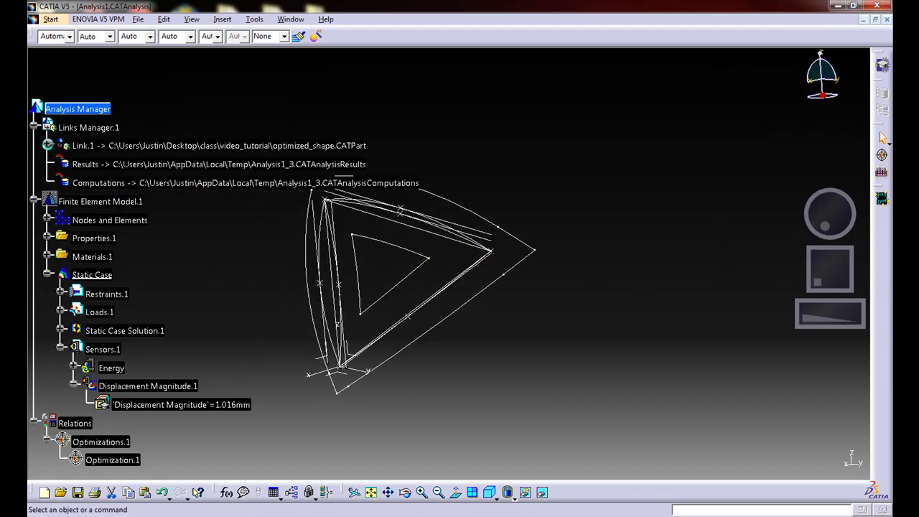
click(47, 145)
right_click(130, 422)
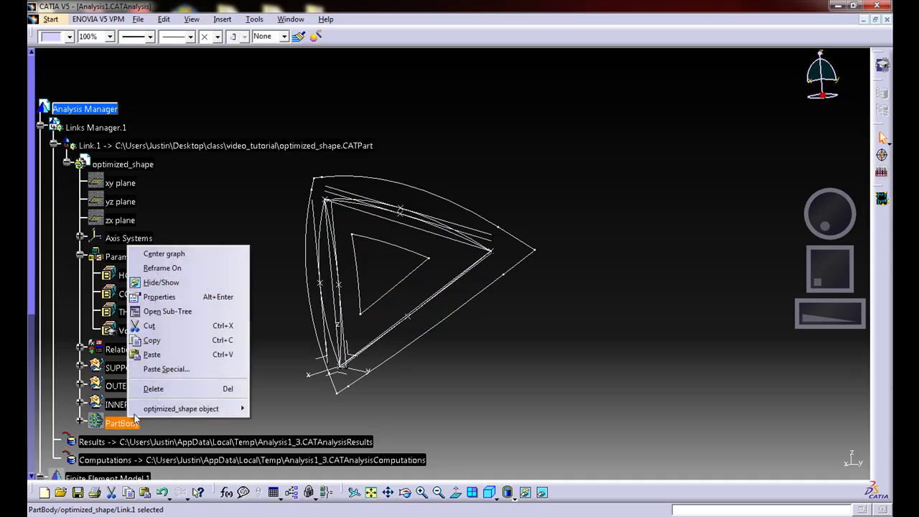
click(161, 282)
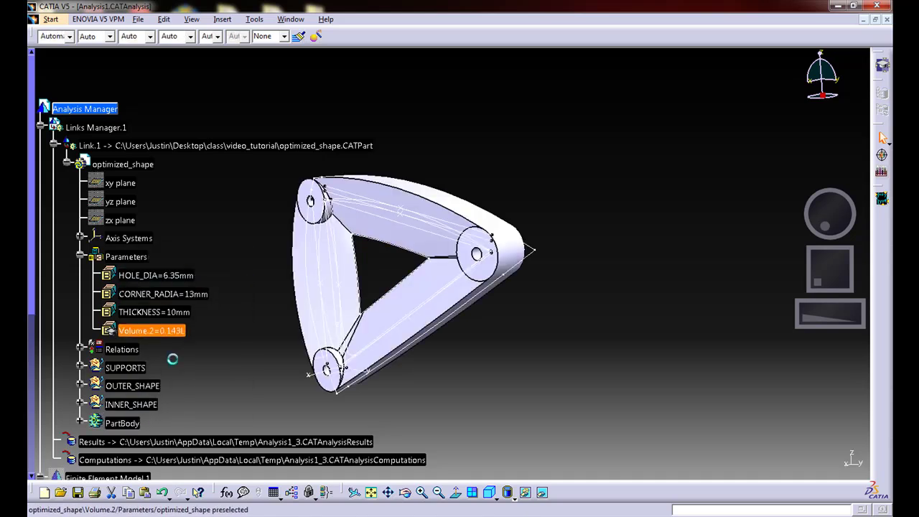
- Hide the OUTER_SHAPE, INNER_SHAPE and SUPPORTS geometrical sets so that only the solid body of optimized_shape is displayed
right_click(144, 406)
click(158, 251)
right_click(138, 409)
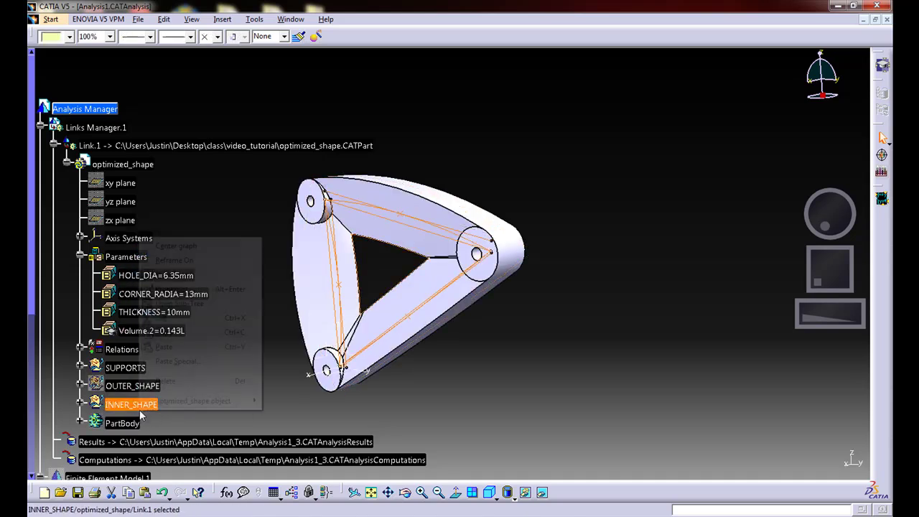
click(165, 291)
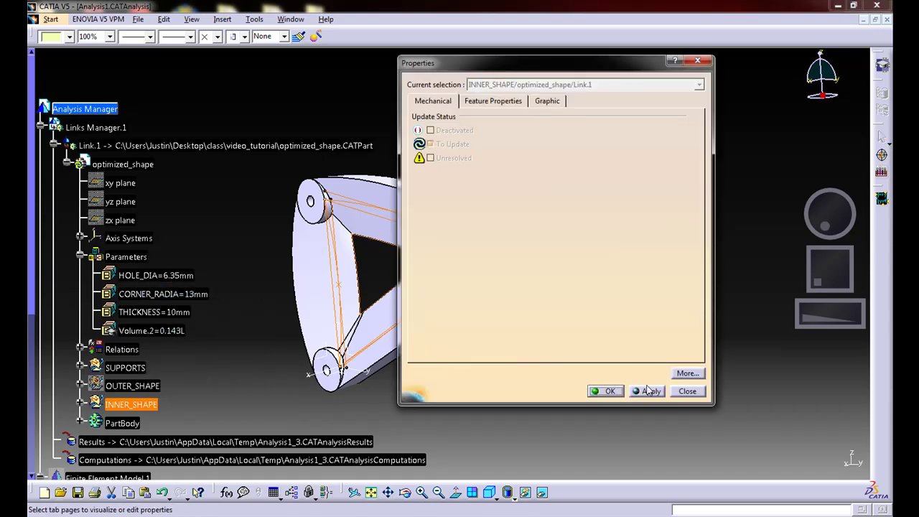
click(685, 392)
right_click(133, 405)
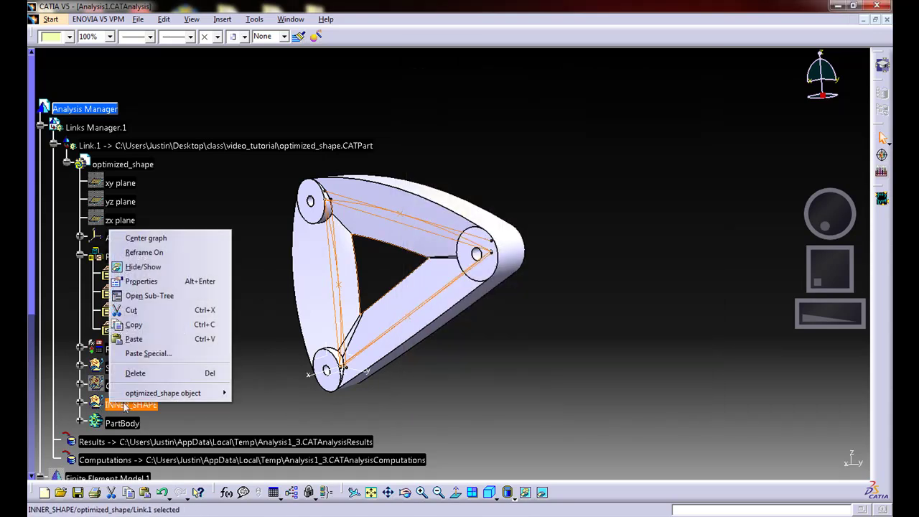
click(140, 268)
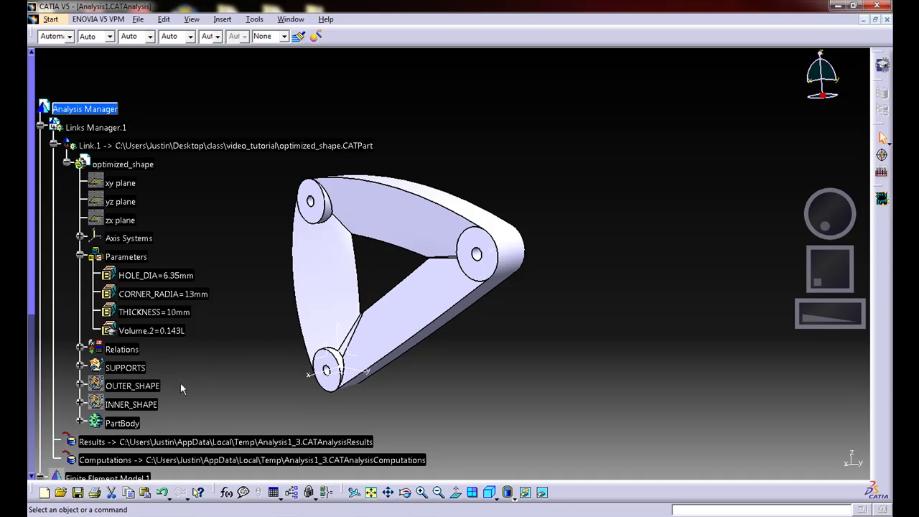
right_click(123, 368)
click(175, 239)
middle_drag(390, 277, 459, 251)
middle_drag(373, 310, 240, 256)
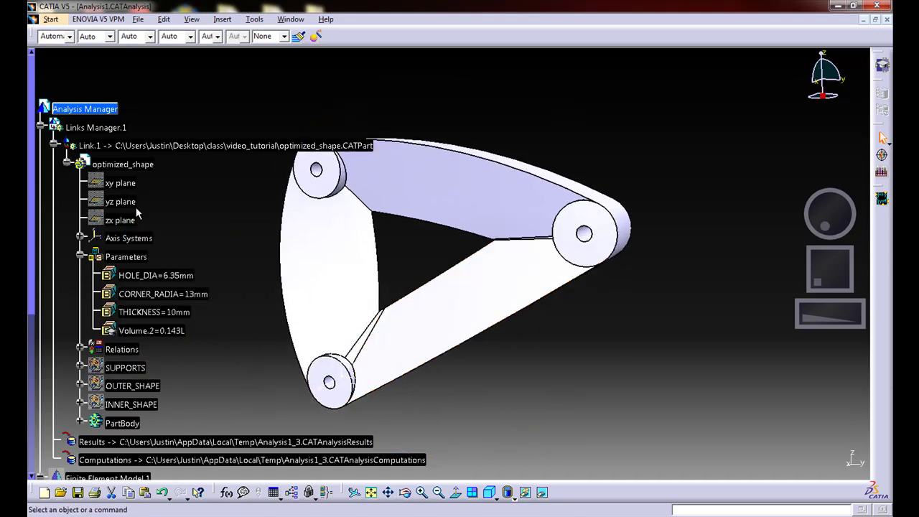
- Collapse the optimized_shape, Link.1 and Links Manager.1 branches of the specification tree
click(67, 164)
click(54, 146)
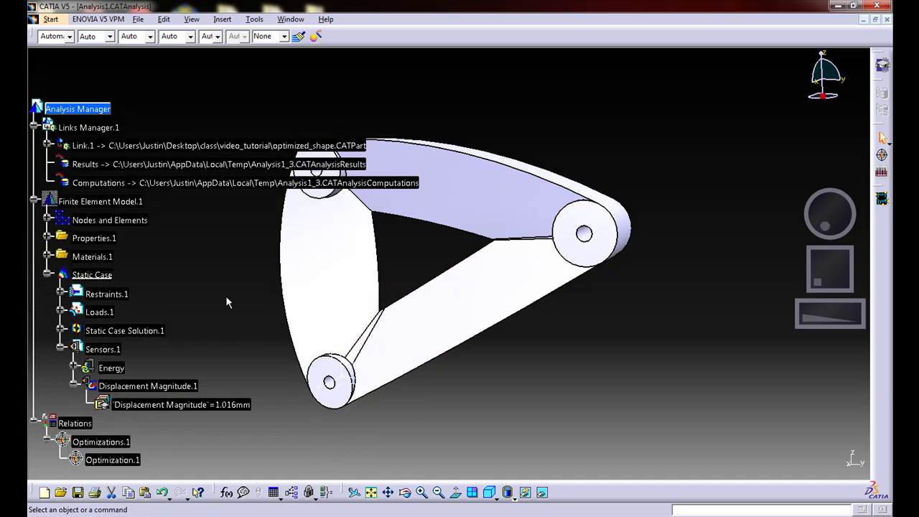
click(33, 127)
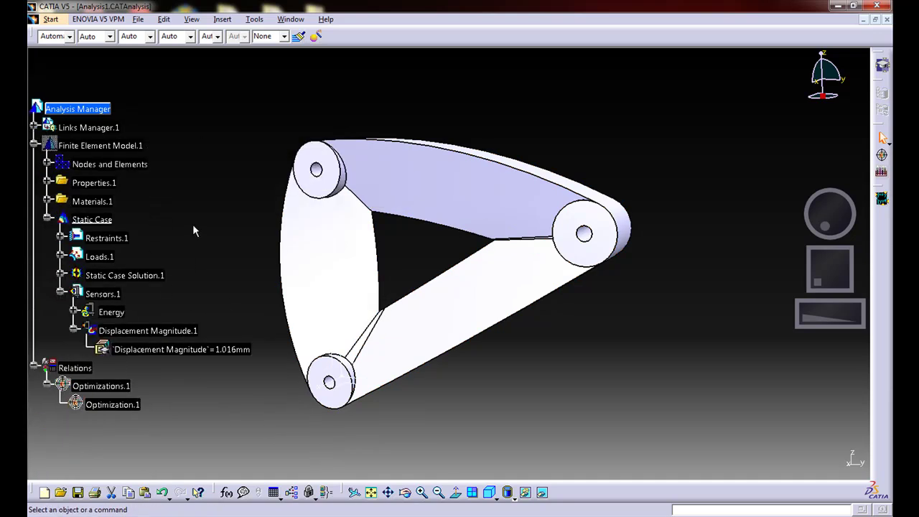
- Open Optimization.1 for editing beside the part and enable saving of the optimization data, keeping the maximum time at 1 minute
double_click(101, 407)
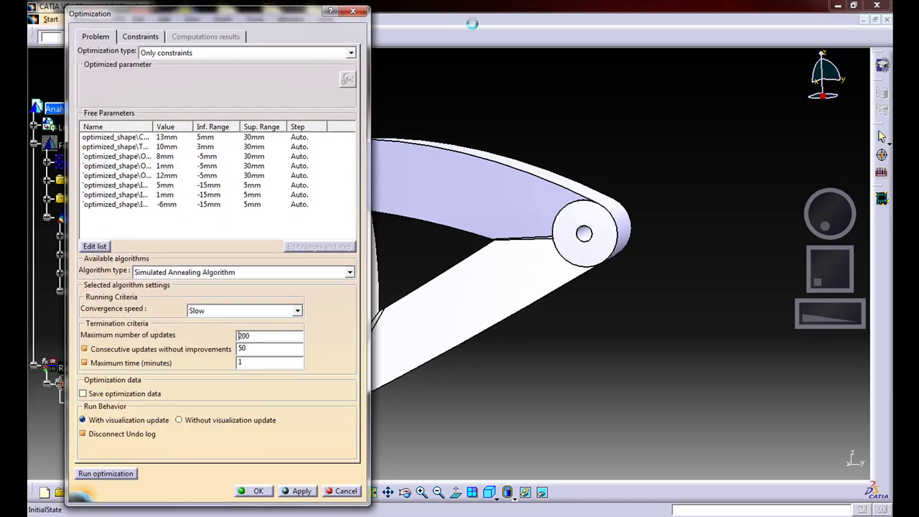
drag(180, 14, 619, 10)
middle_drag(318, 236, 341, 258)
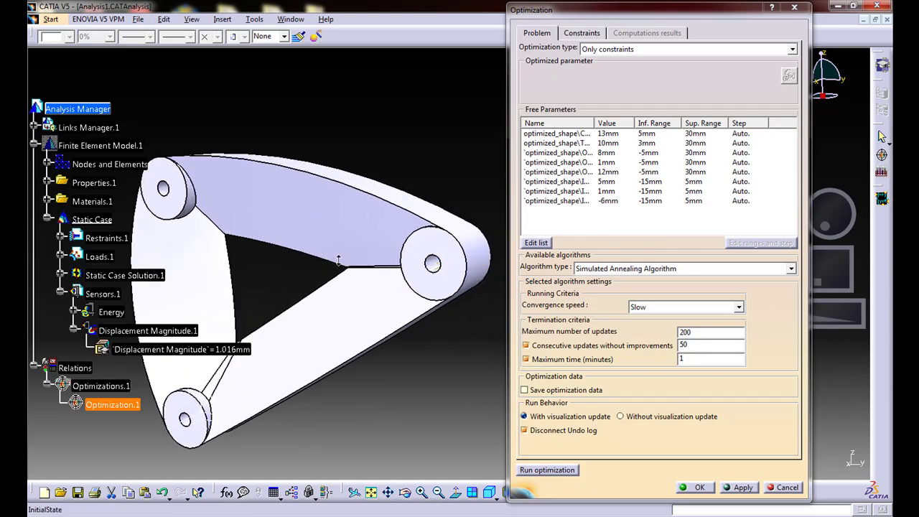
click(525, 389)
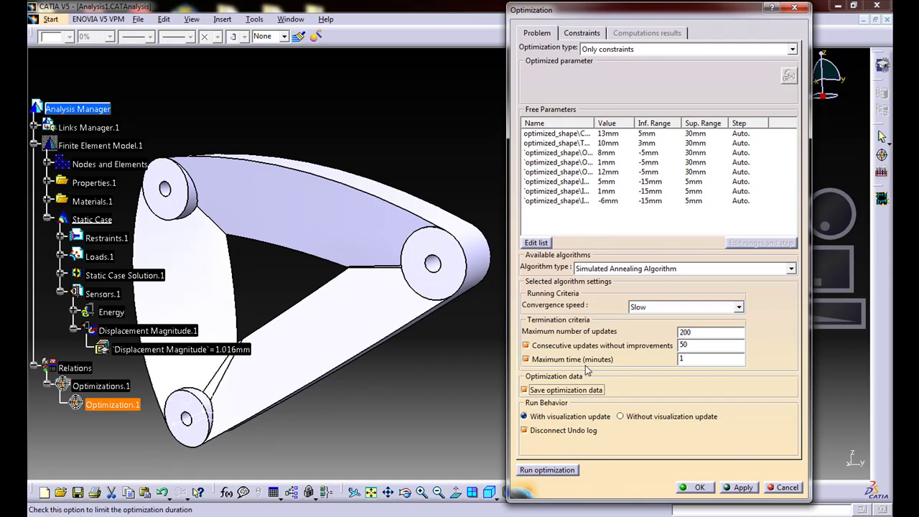
click(698, 360)
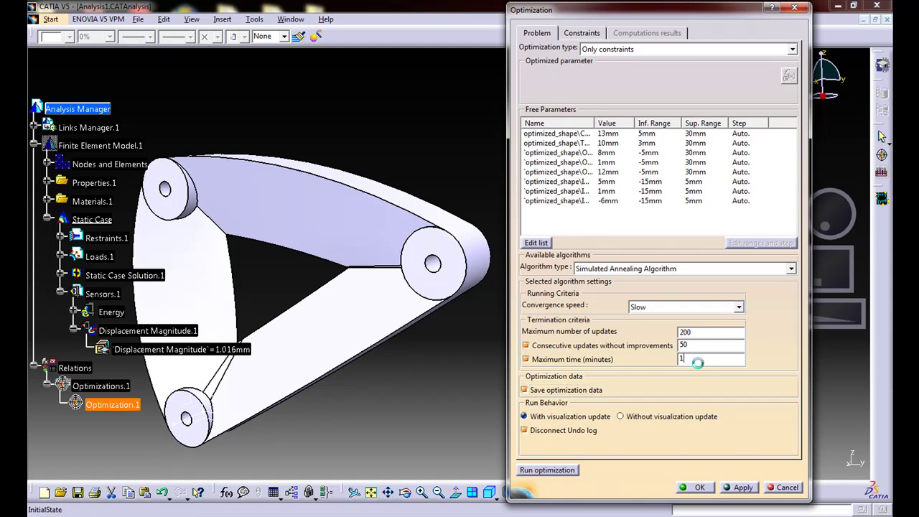
- Run the optimization and save its data as an Excel worksheet named opt_data in the video_tutorial folder
click(546, 470)
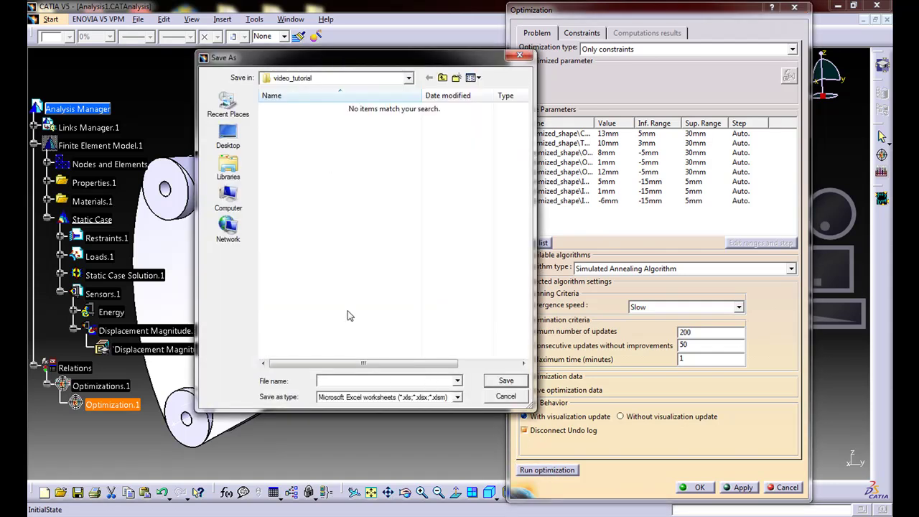
text(opt)
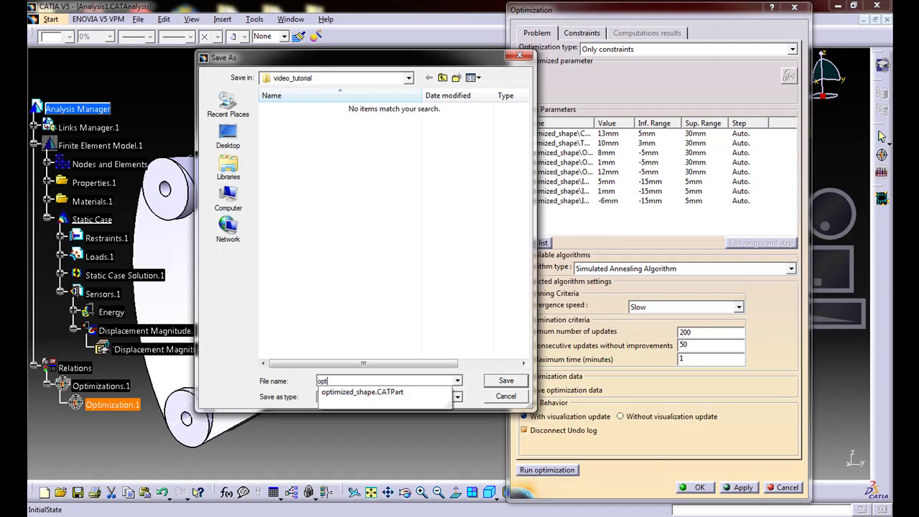
text(_data)
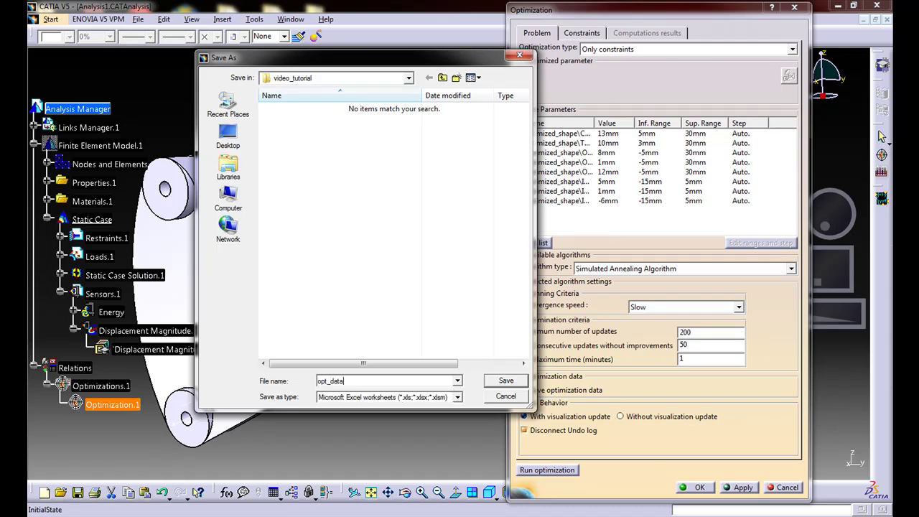
click(504, 382)
click(502, 383)
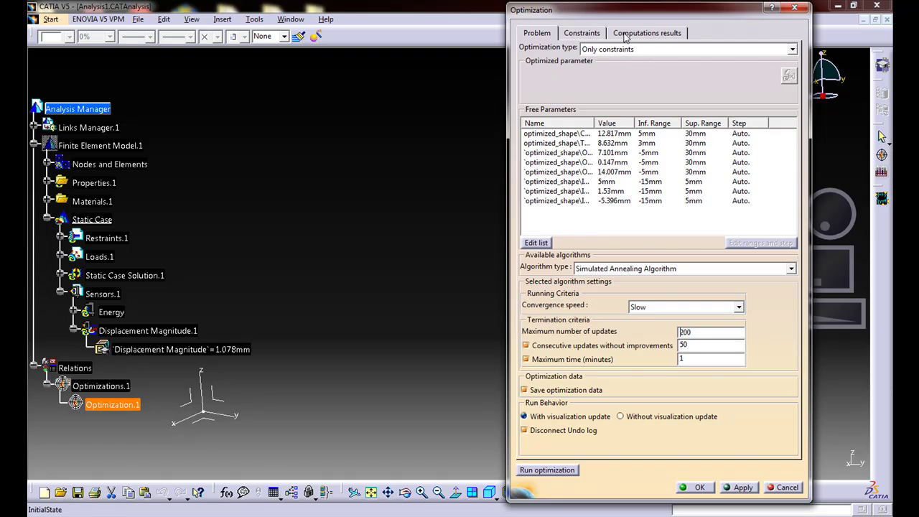
- Apply the values of the first evaluation 12 in the computation results to the parameters and inspect the part's shape
drag(626, 10, 596, 42)
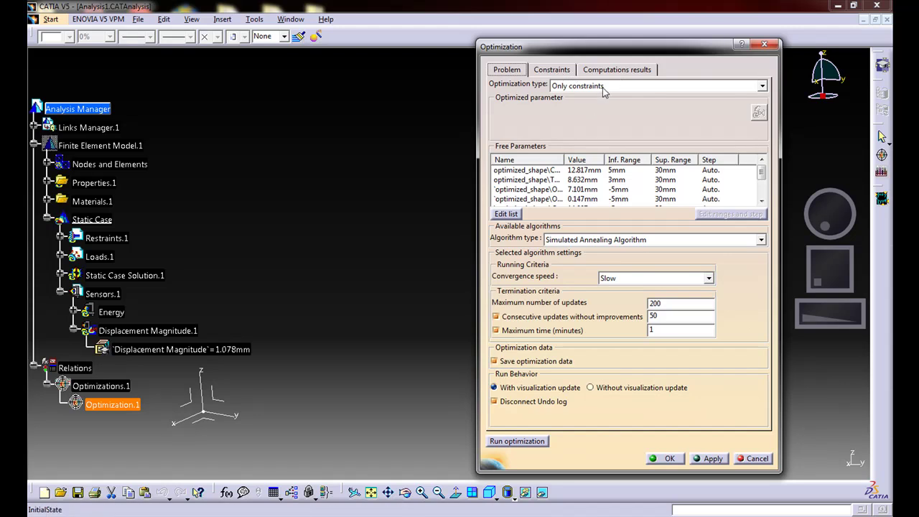
click(607, 69)
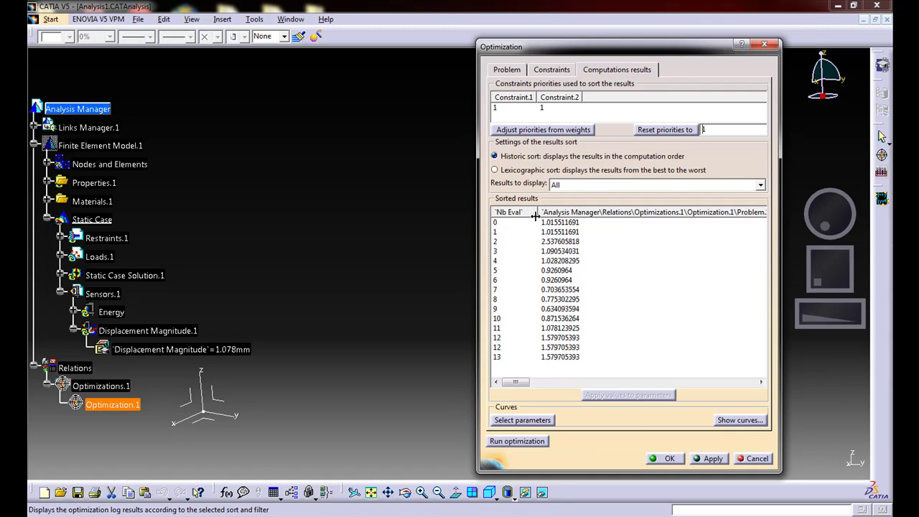
click(551, 337)
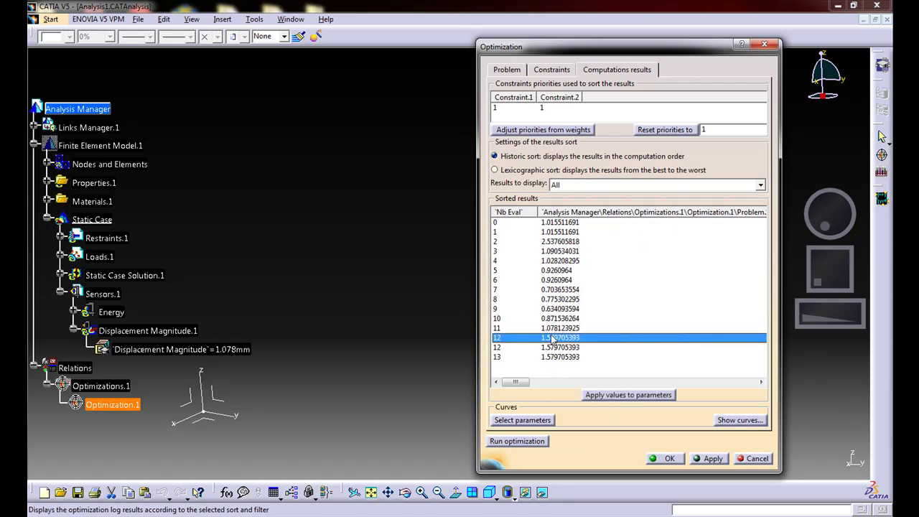
click(614, 399)
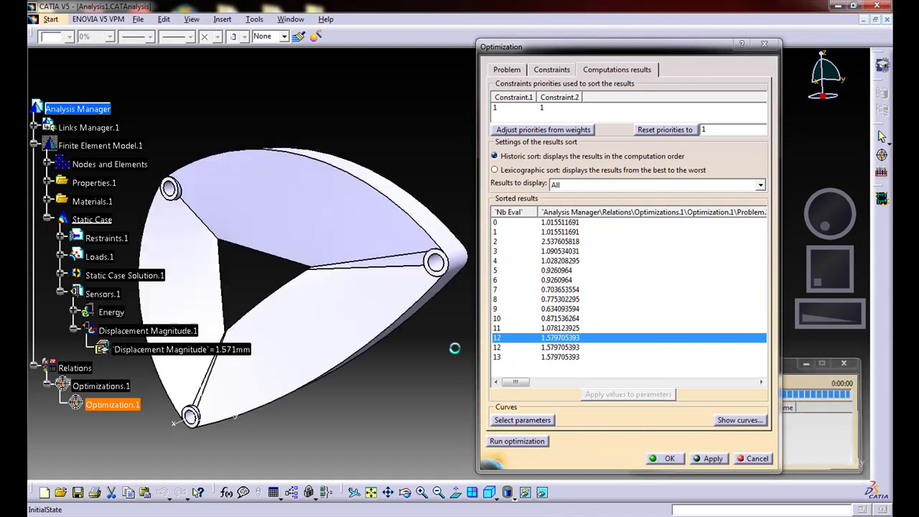
mouse_move(365, 292)
middle_down()
mouse_move(404, 287)
mouse_move(380, 295)
middle_up()
drag(561, 47, 597, 34)
middle_drag(379, 245, 399, 254)
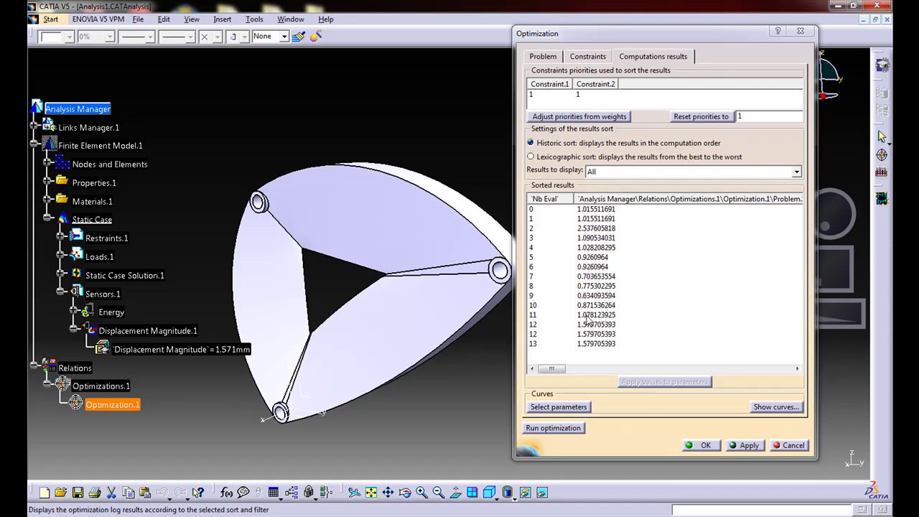
- Apply the values of evaluation 8 from the sorted results to the parameters
click(596, 286)
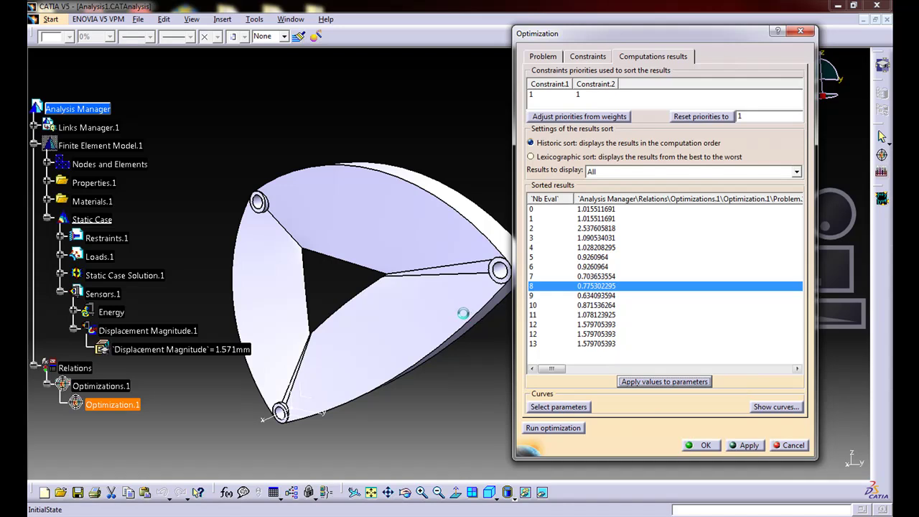
middle_drag(333, 366, 273, 257)
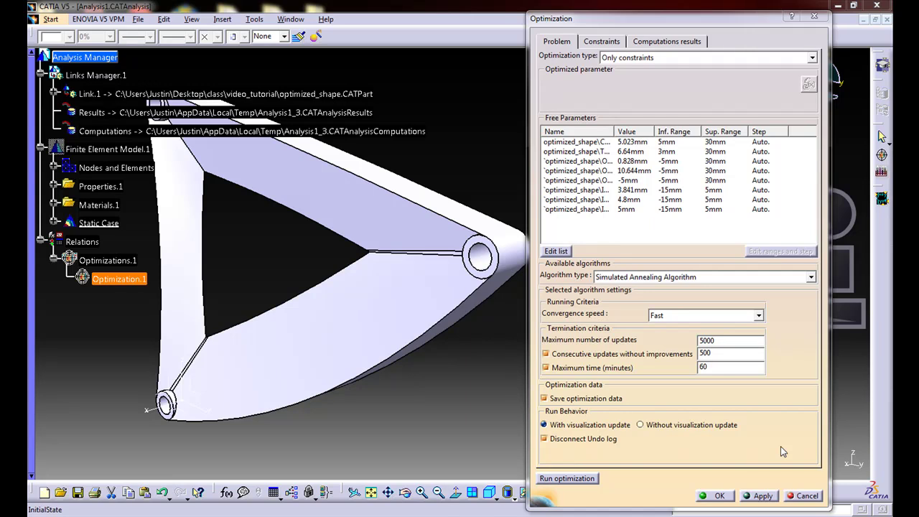
- Inspect the optimized shape and review the Simulated Annealing convergence speed options, keeping Fast selected
mouse_move(301, 359)
middle_down()
mouse_move(360, 338)
mouse_move(336, 341)
mouse_move(313, 374)
mouse_move(315, 363)
mouse_move(367, 350)
mouse_move(430, 347)
mouse_move(414, 346)
mouse_move(410, 330)
mouse_move(395, 344)
mouse_move(311, 365)
mouse_move(294, 356)
mouse_move(305, 350)
middle_up()
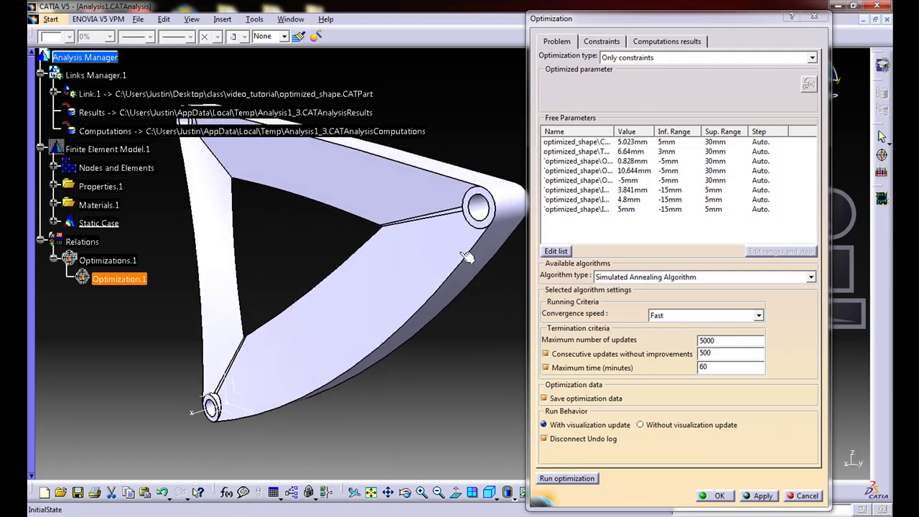
middle_drag(472, 241, 477, 267)
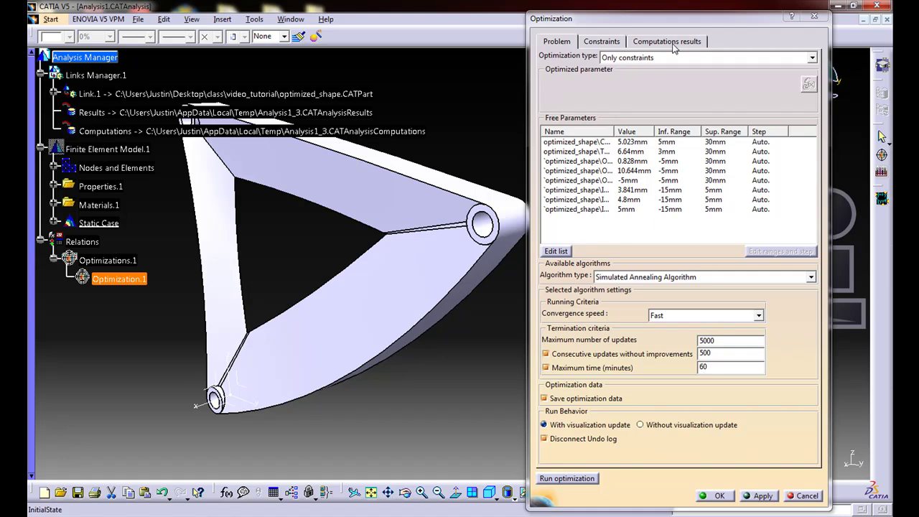
click(658, 320)
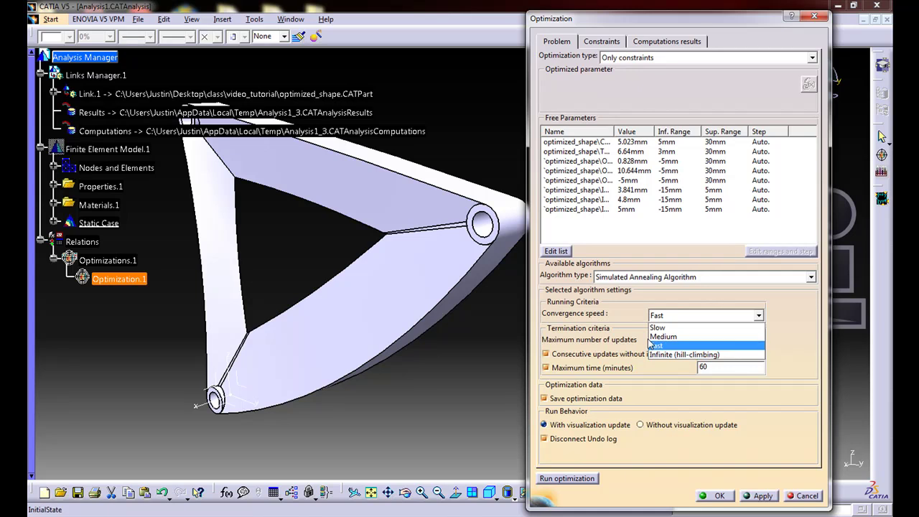
click(686, 345)
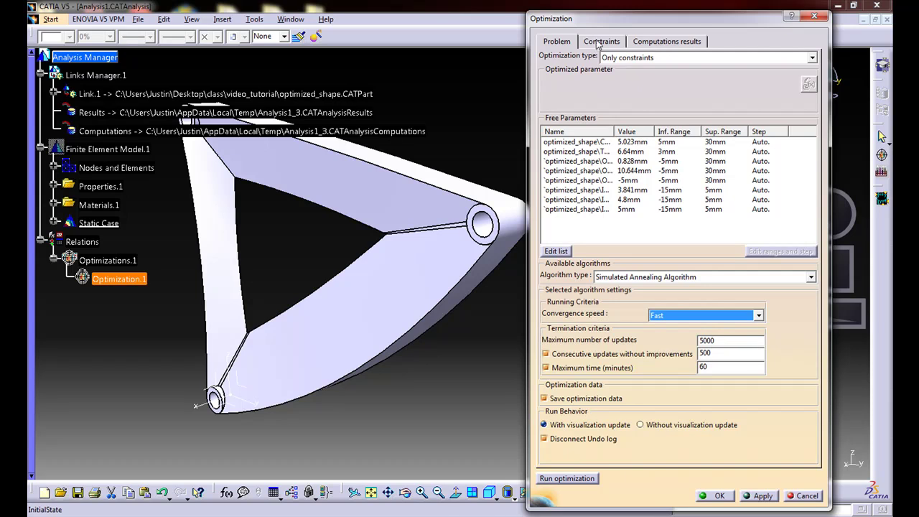
- Apply the values of evaluation 953 from the end of the computation results to the parameters
click(658, 44)
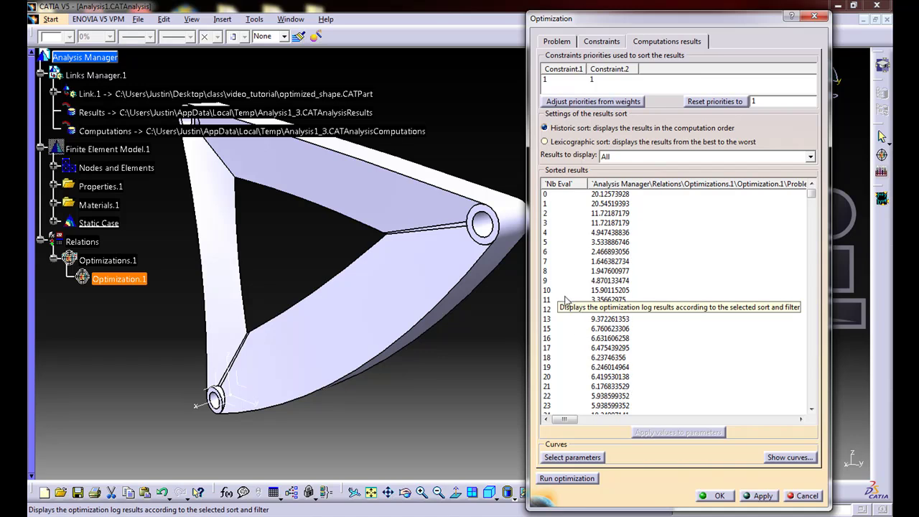
drag(811, 200, 815, 434)
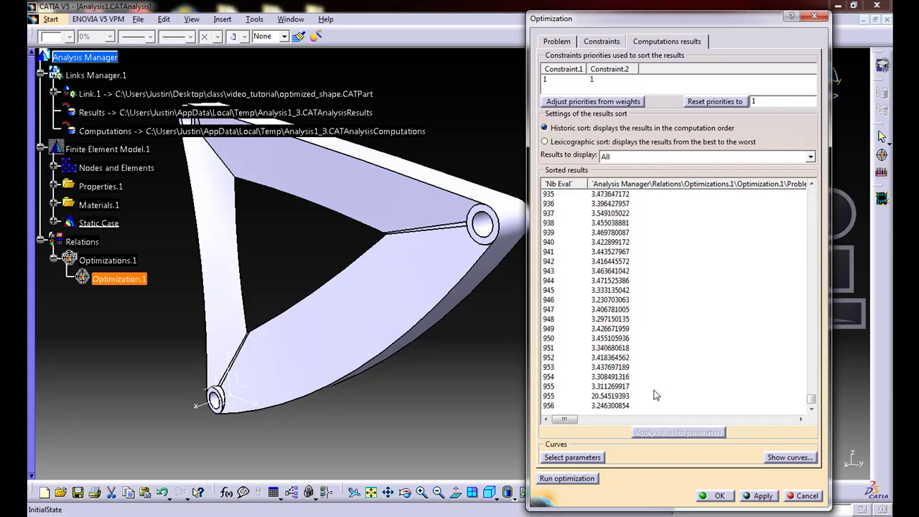
click(620, 371)
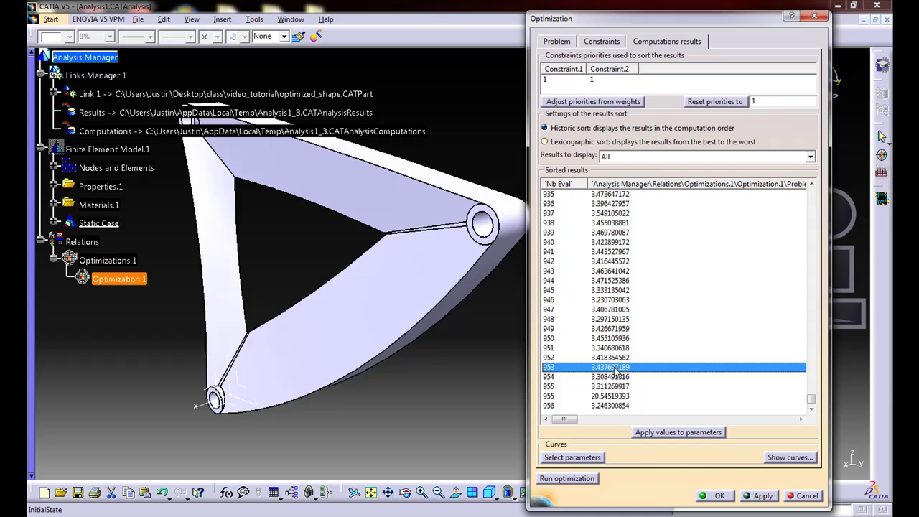
click(678, 433)
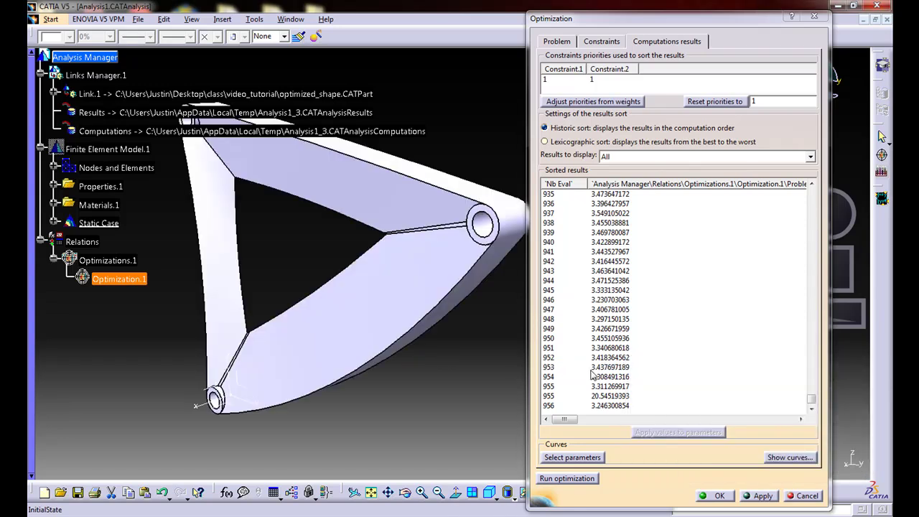
- Inspect the updated part shape and check the Displacement Magnitude sensor under the Static Case
middle_drag(434, 383, 417, 378)
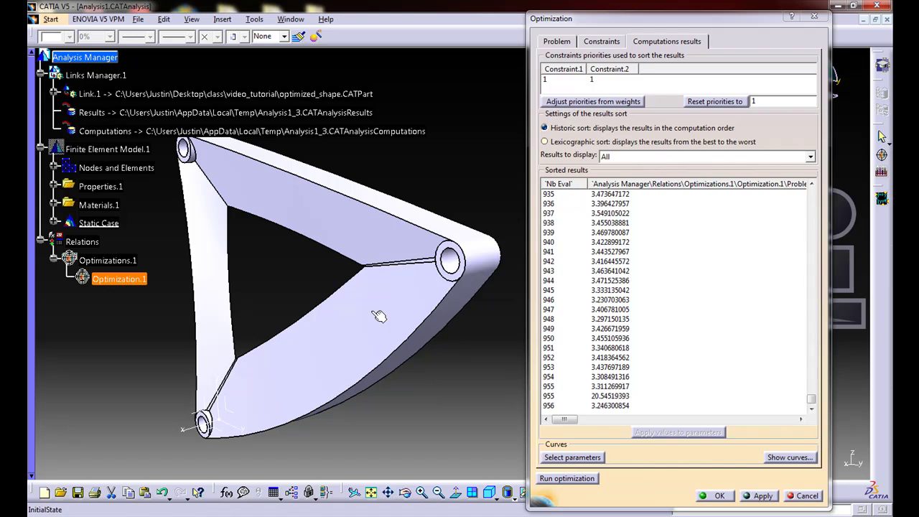
middle_drag(376, 297, 387, 298)
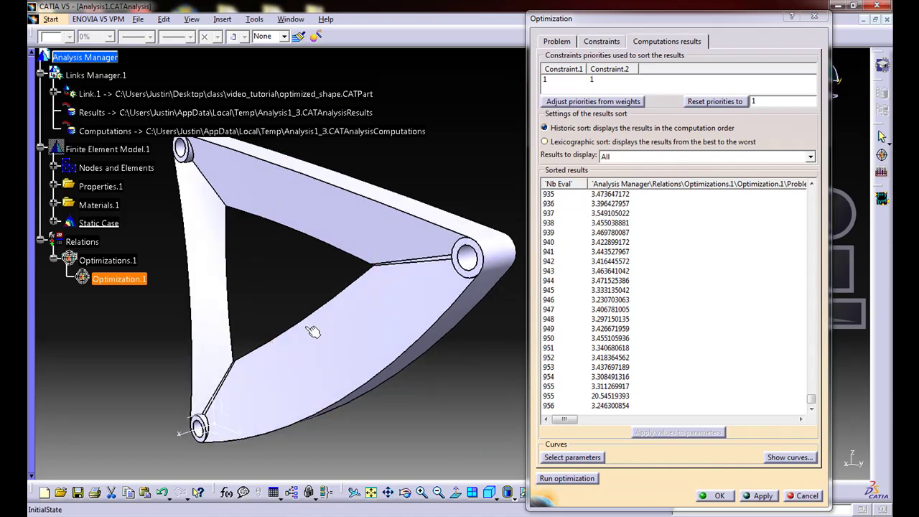
click(54, 224)
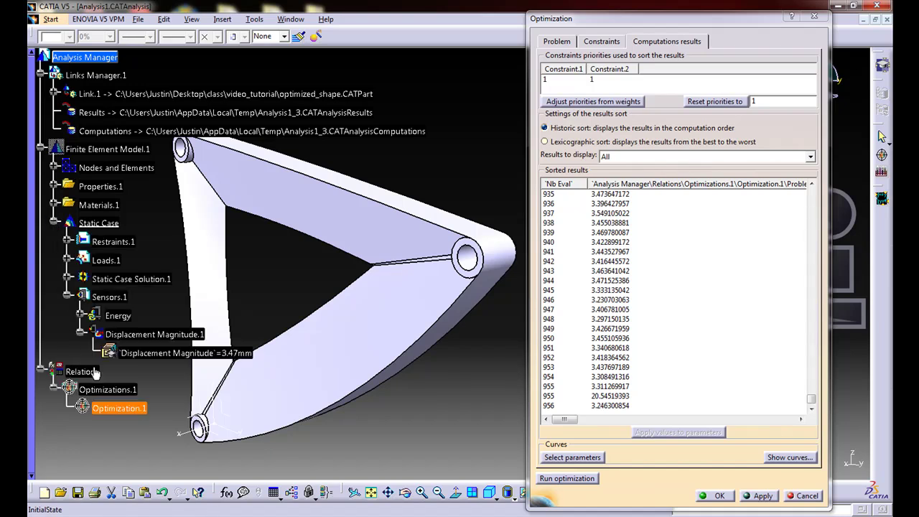
middle_drag(352, 350, 356, 347)
middle_drag(356, 353, 399, 301)
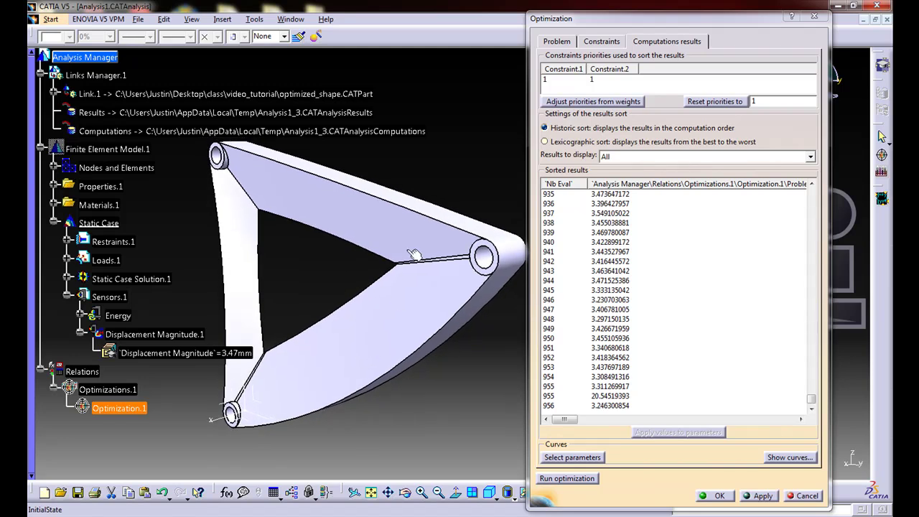
click(65, 296)
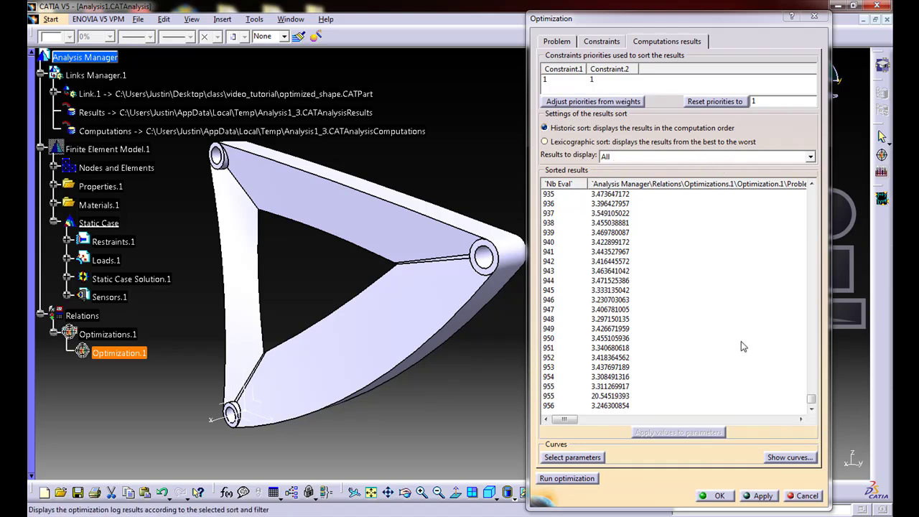
- Choose the distance-to-satisfaction values of Constraint.1 and Constraint.2 and the THICKNESS parameter as the curves to display
click(599, 458)
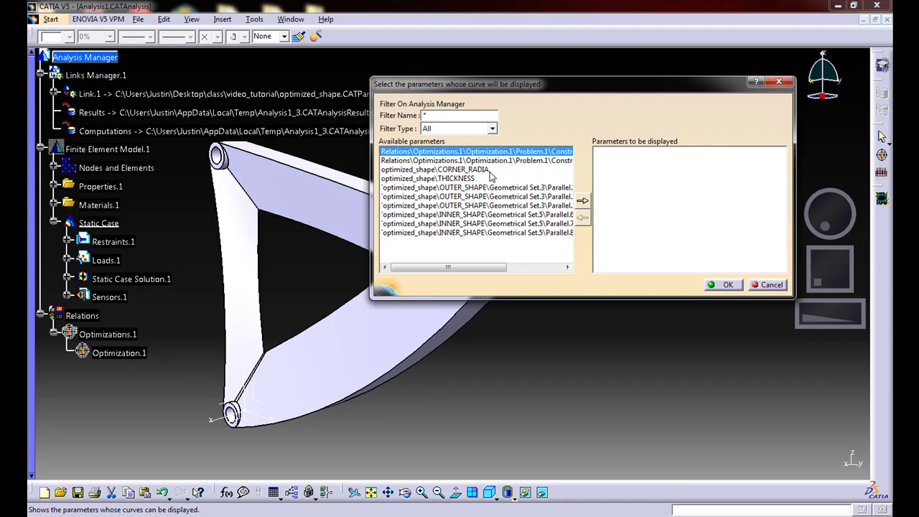
ctrl+click(553, 161)
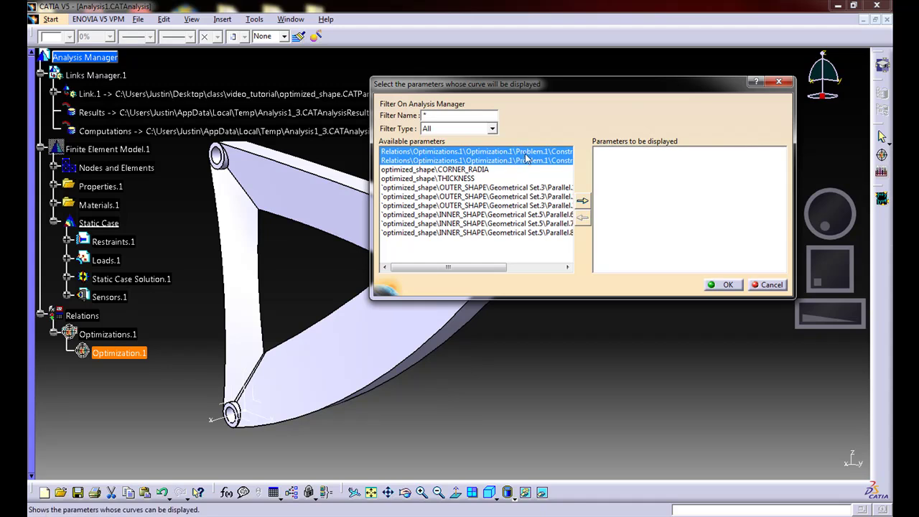
ctrl+click(459, 179)
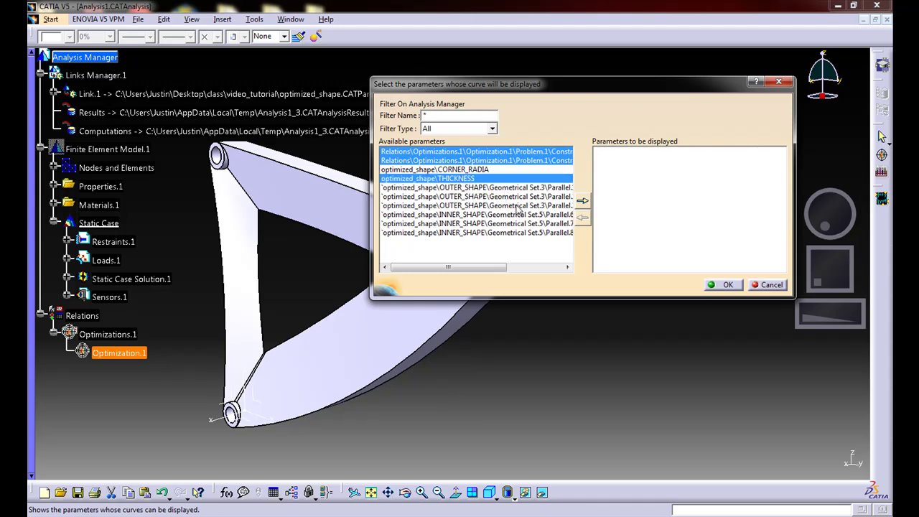
click(582, 202)
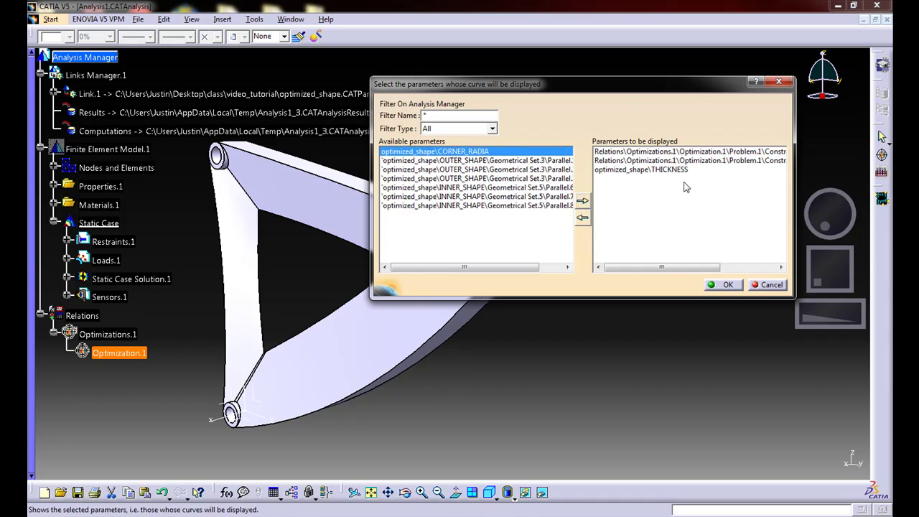
click(728, 285)
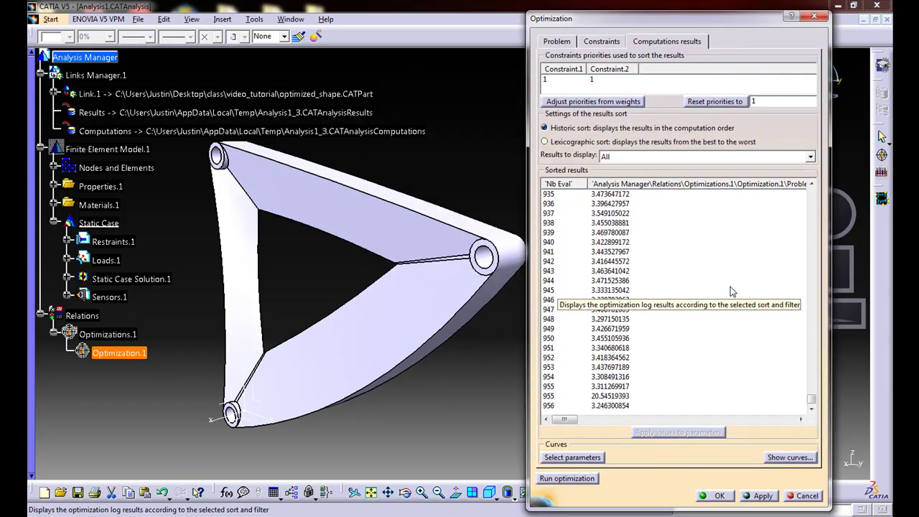
- Plot the curves and examine Constraint.1, Constraint.2 and THICKNESS against the evaluation number, then close the plot
click(789, 457)
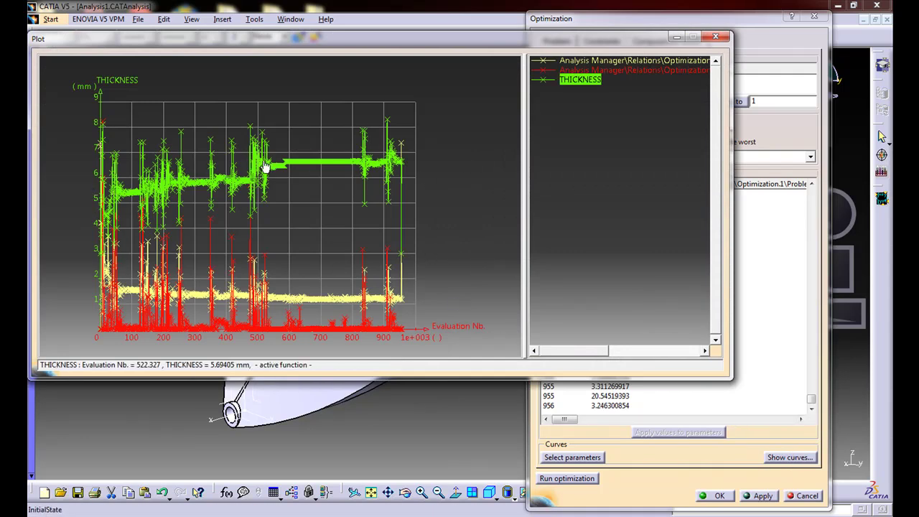
click(315, 306)
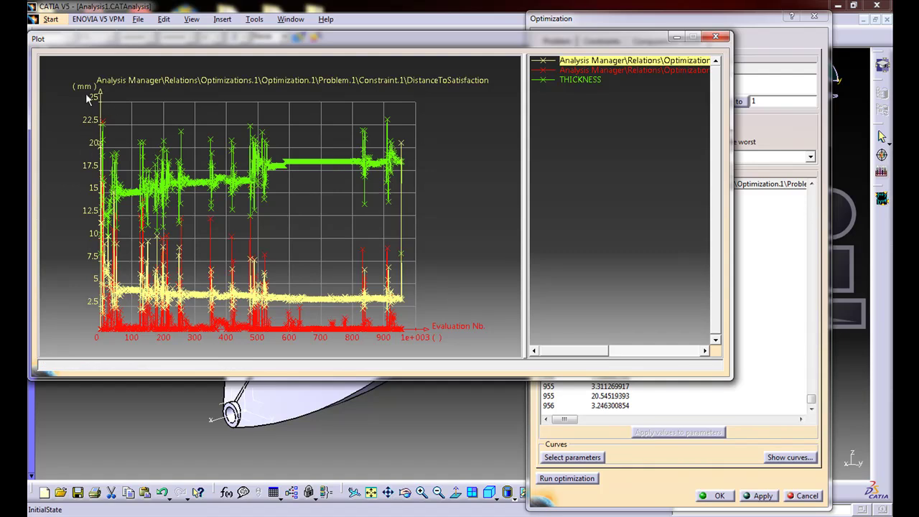
click(311, 332)
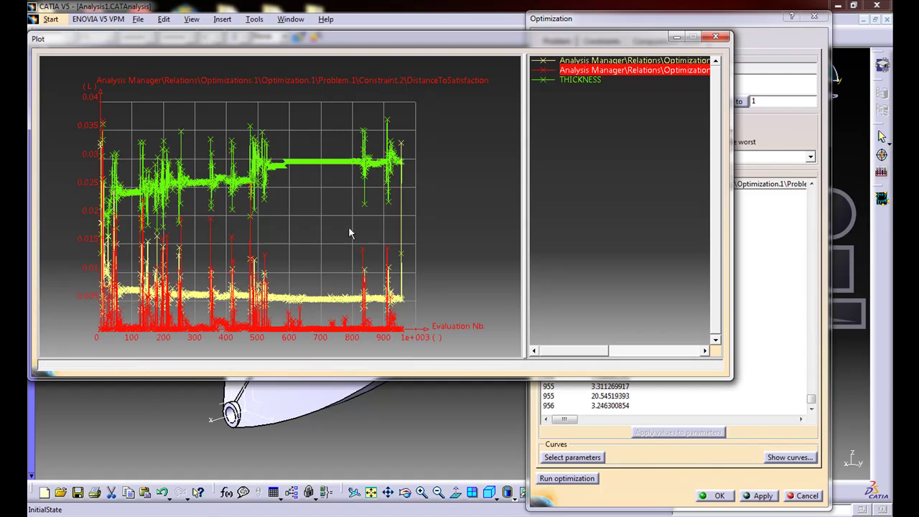
click(344, 166)
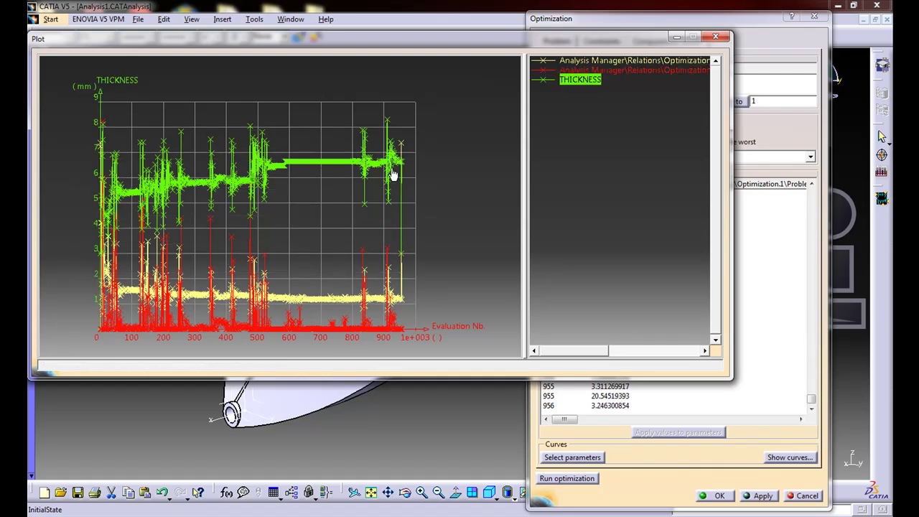
click(343, 333)
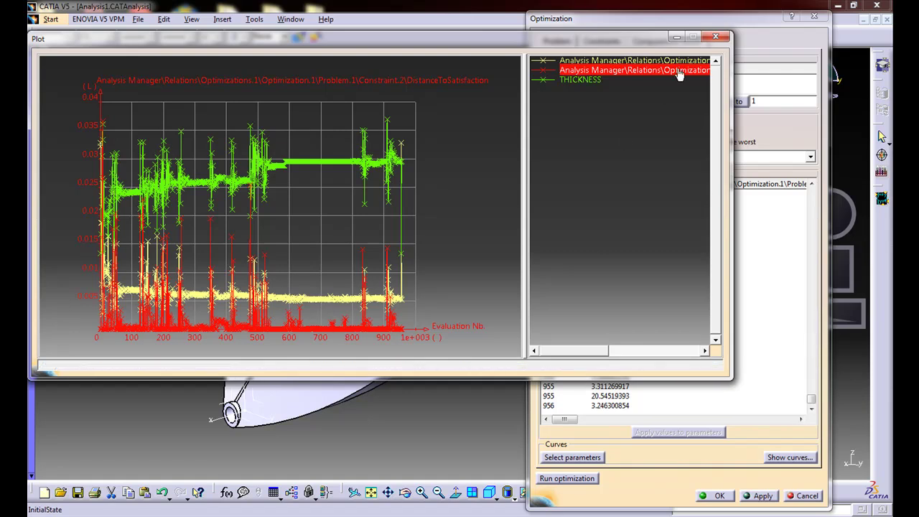
click(714, 36)
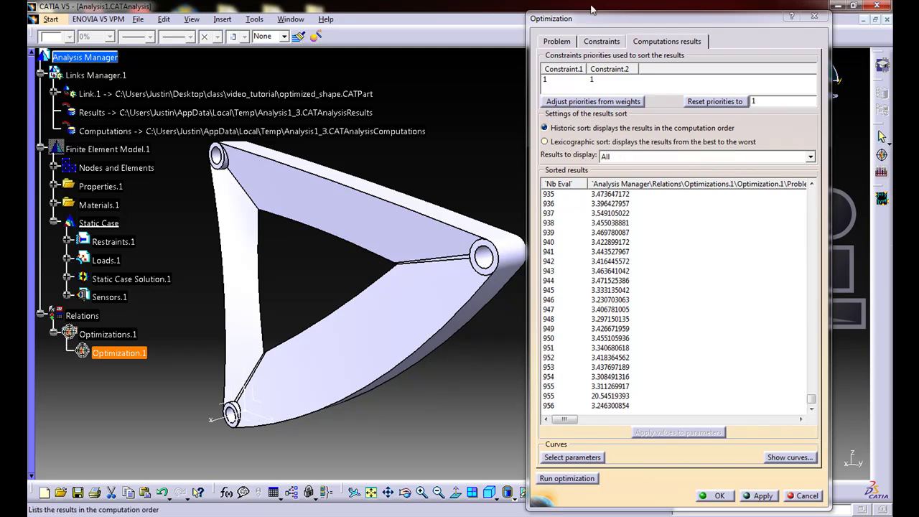
- Review the optimization's problem settings, accept the optimization, and activate the structural analysis workbench from the Static Case
click(560, 44)
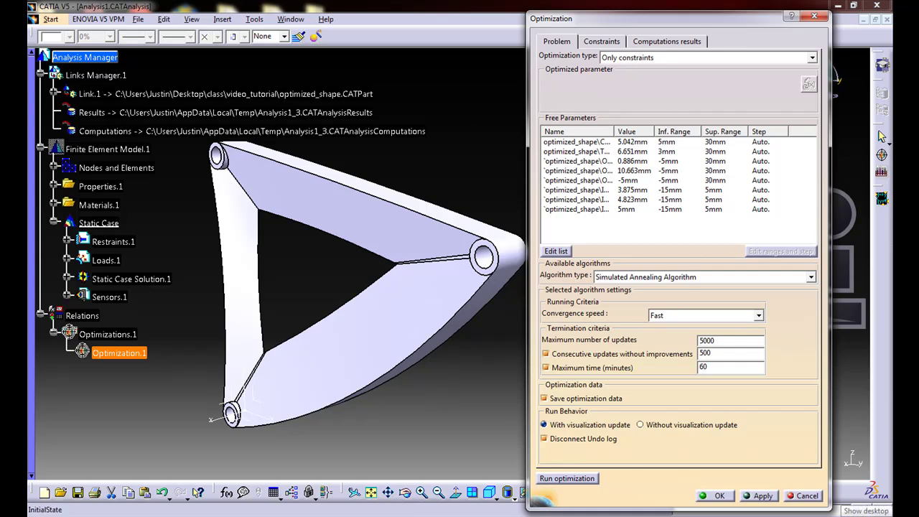
click(719, 495)
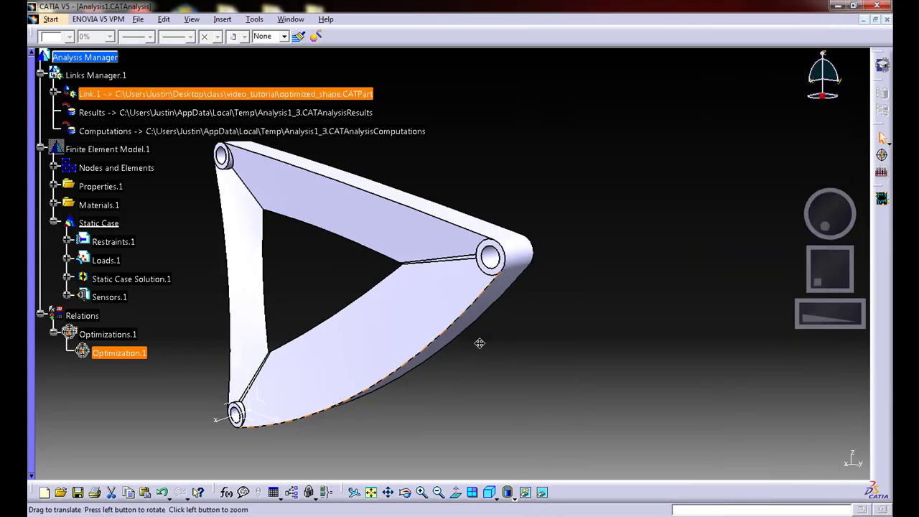
double_click(86, 242)
middle_drag(342, 264, 430, 294)
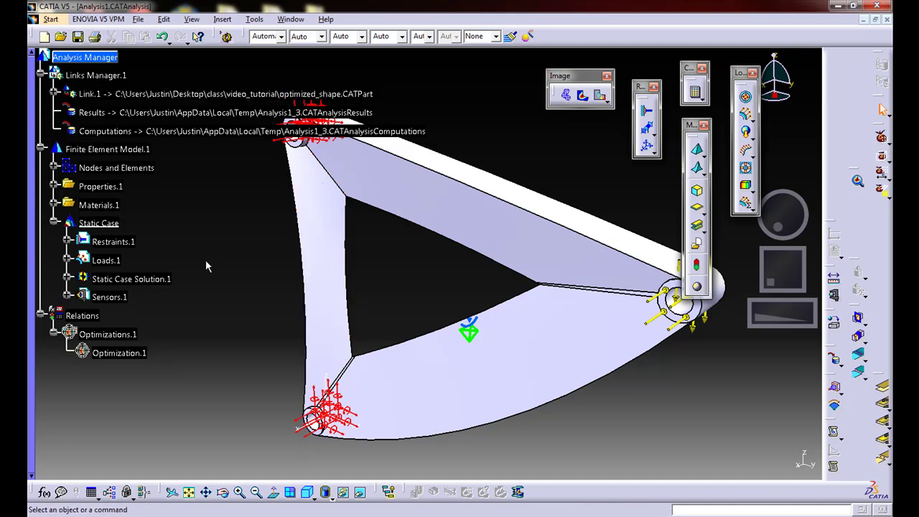
- Open User-defined Restraint.1 of the Static Case and inspect its restrained translations and rotations at the part's upper hole
click(66, 241)
middle_drag(351, 215, 389, 277)
middle_drag(359, 319, 434, 305)
double_click(149, 262)
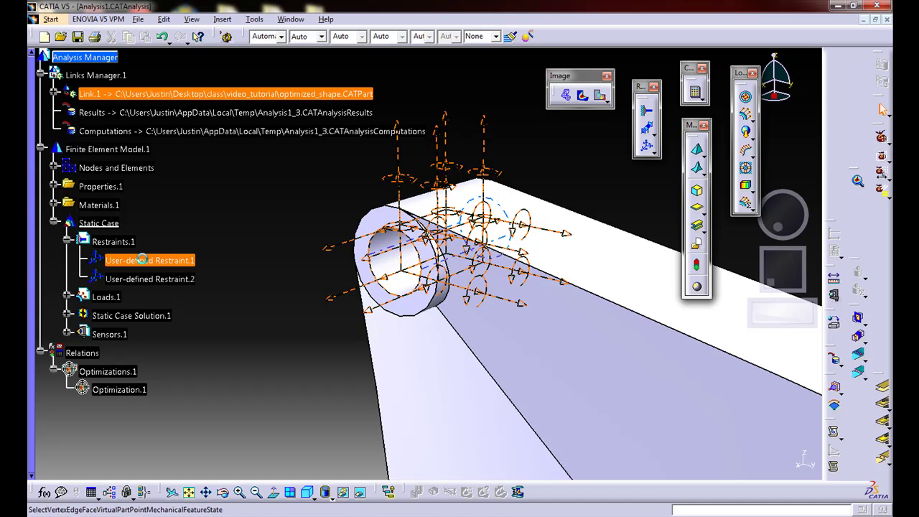
drag(454, 128, 575, 131)
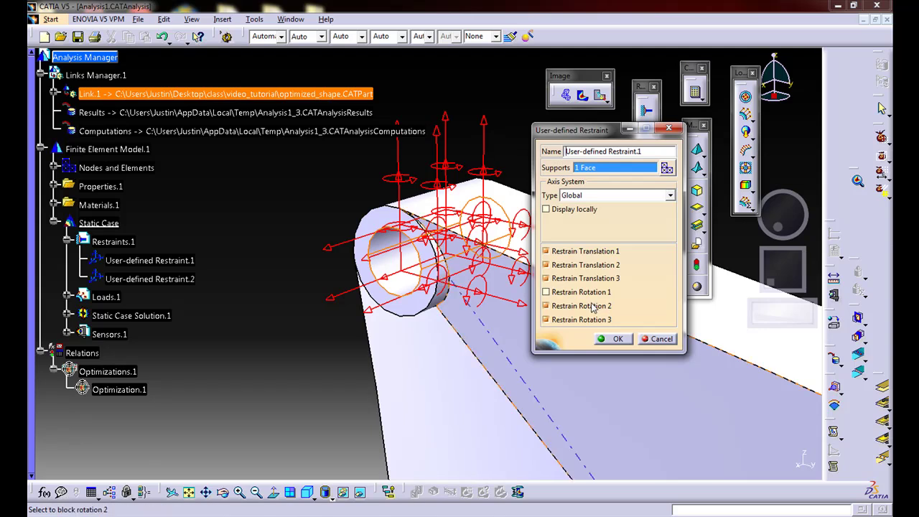
middle_drag(460, 355, 341, 302)
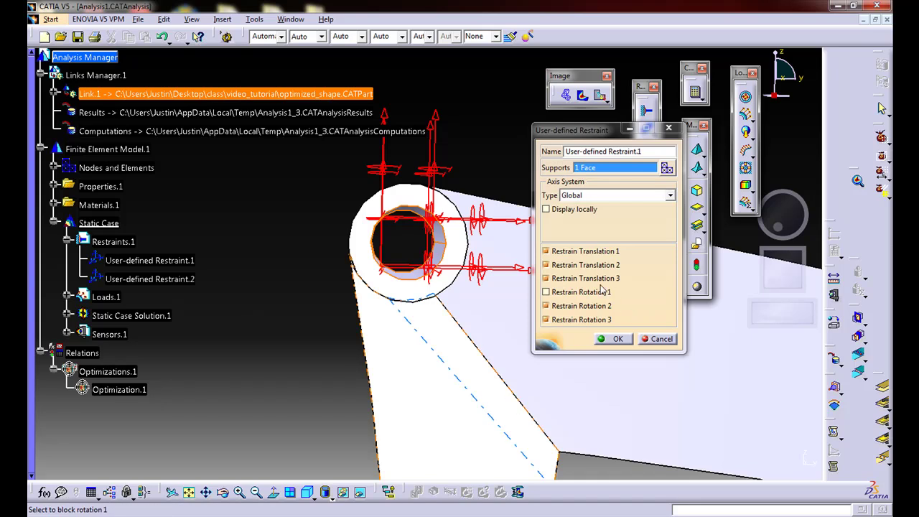
- Try restraining Rotation 1 in User-defined Restraint.1 and release it again
click(545, 292)
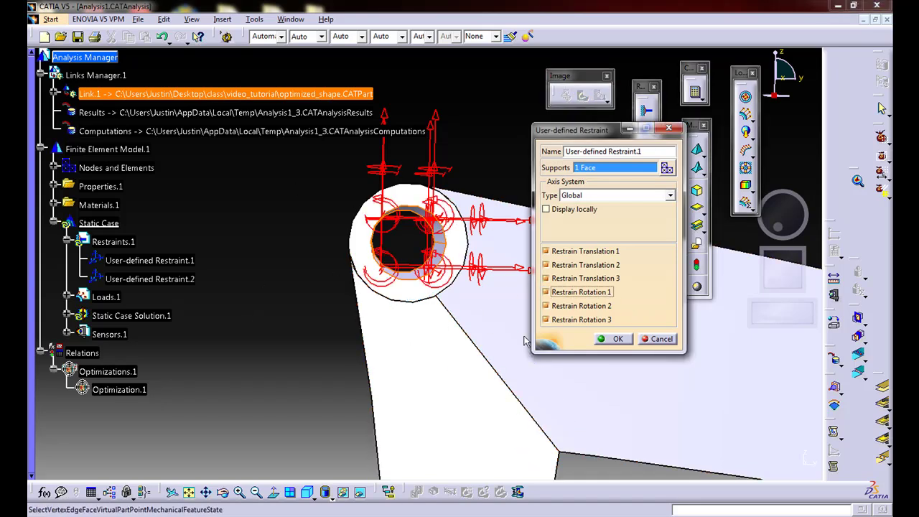
click(545, 292)
middle_drag(373, 402, 323, 356)
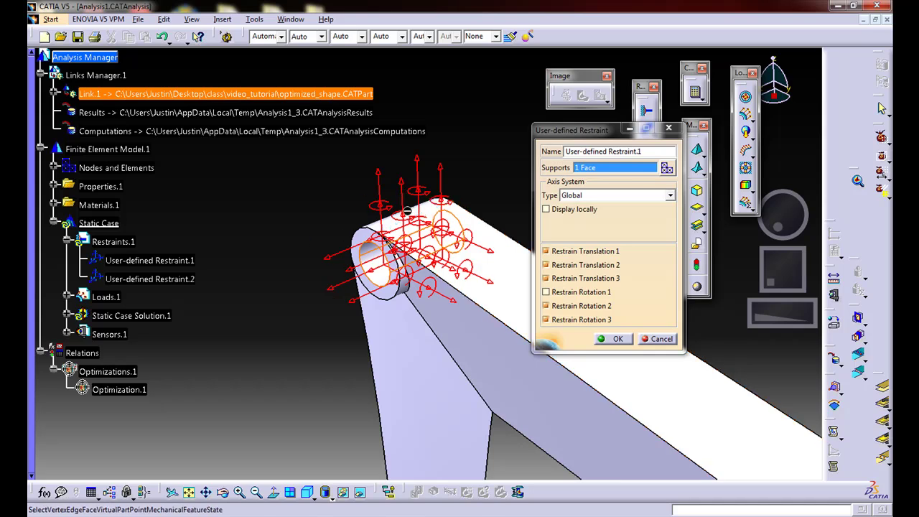
- Examine the restraints at both support holes and the load at the third hole with User-defined Restraint.1 open
middle_drag(404, 383, 408, 329)
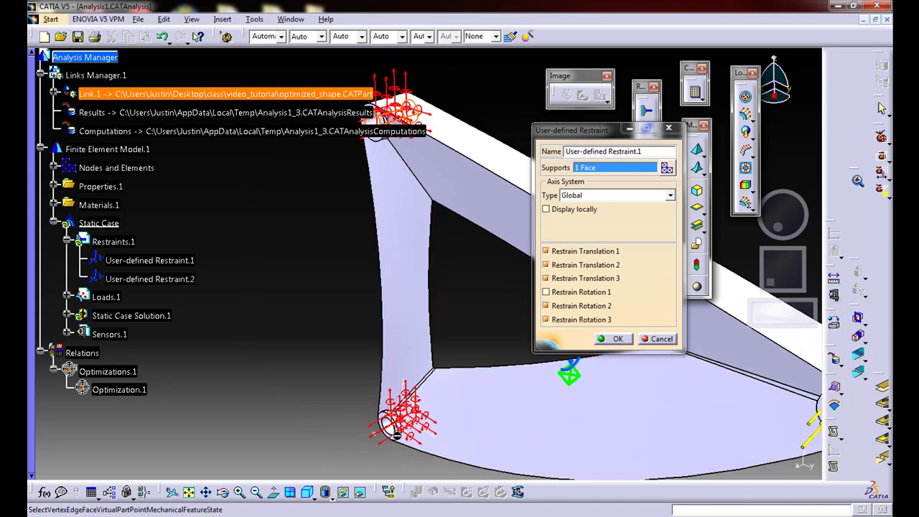
middle_drag(396, 435, 402, 399)
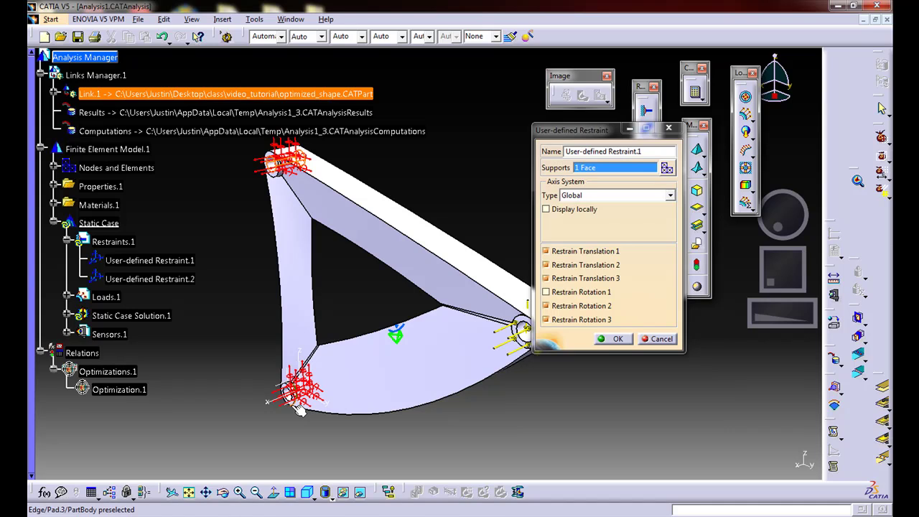
middle_drag(475, 392, 411, 327)
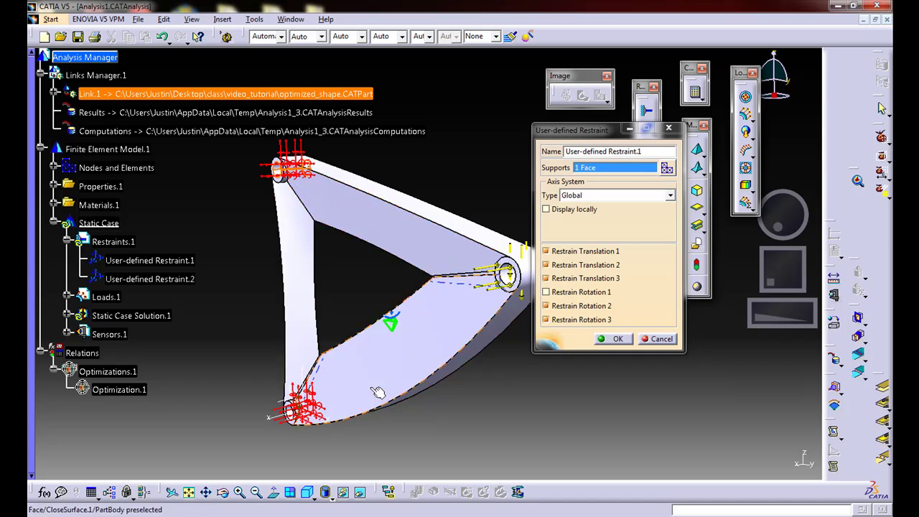
middle_drag(359, 323, 369, 291)
drag(567, 140, 649, 140)
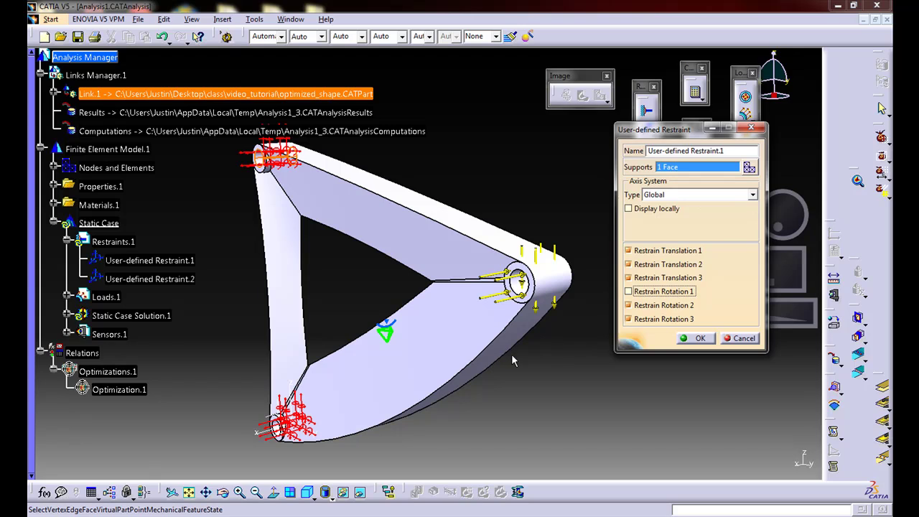
middle_drag(484, 388, 375, 429)
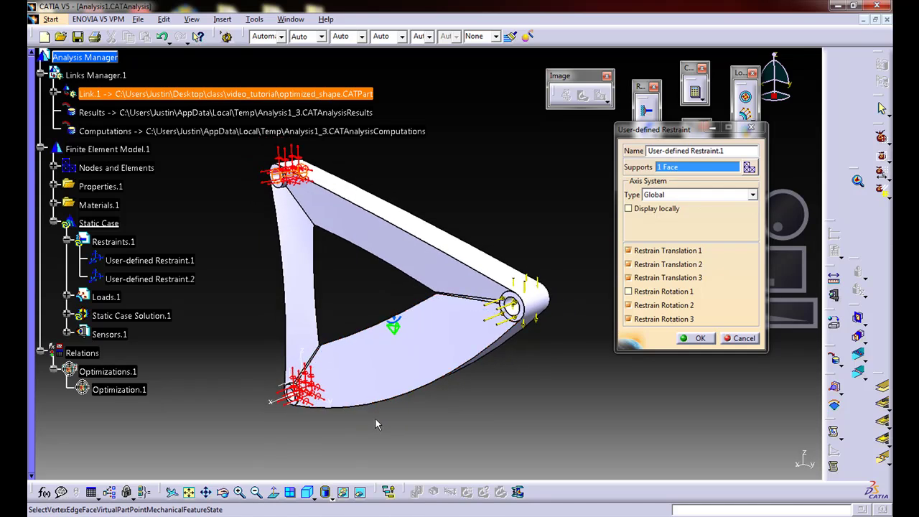